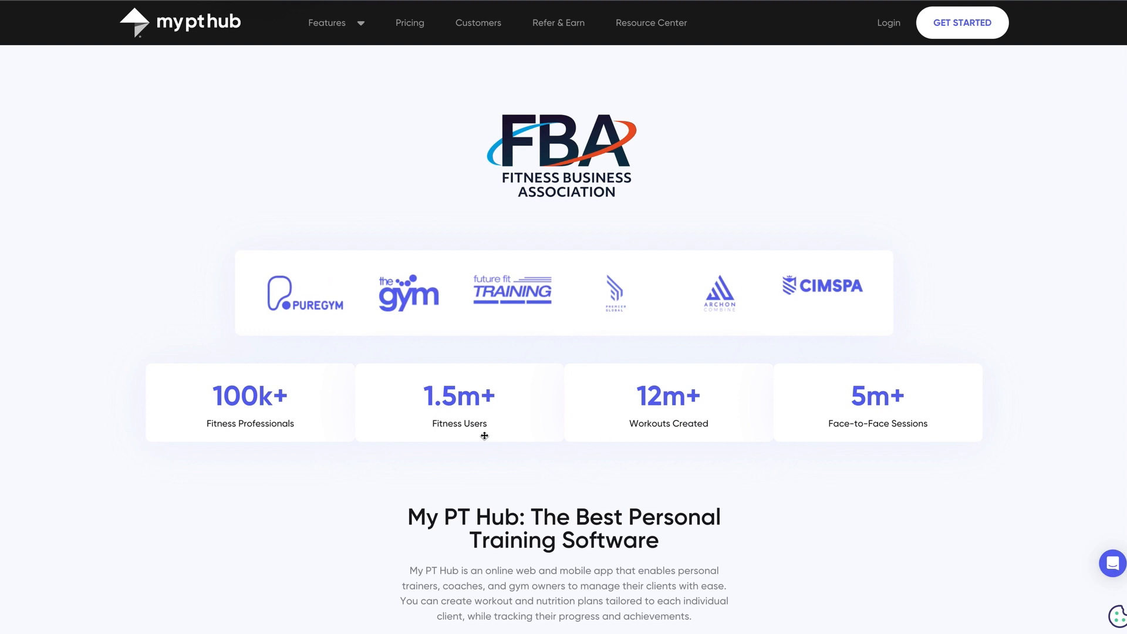
Look through the homepage sections on training videos, Apple Watch and integrations, custom app building, and workout plan templates.
scroll(485, 435, "down", 5)
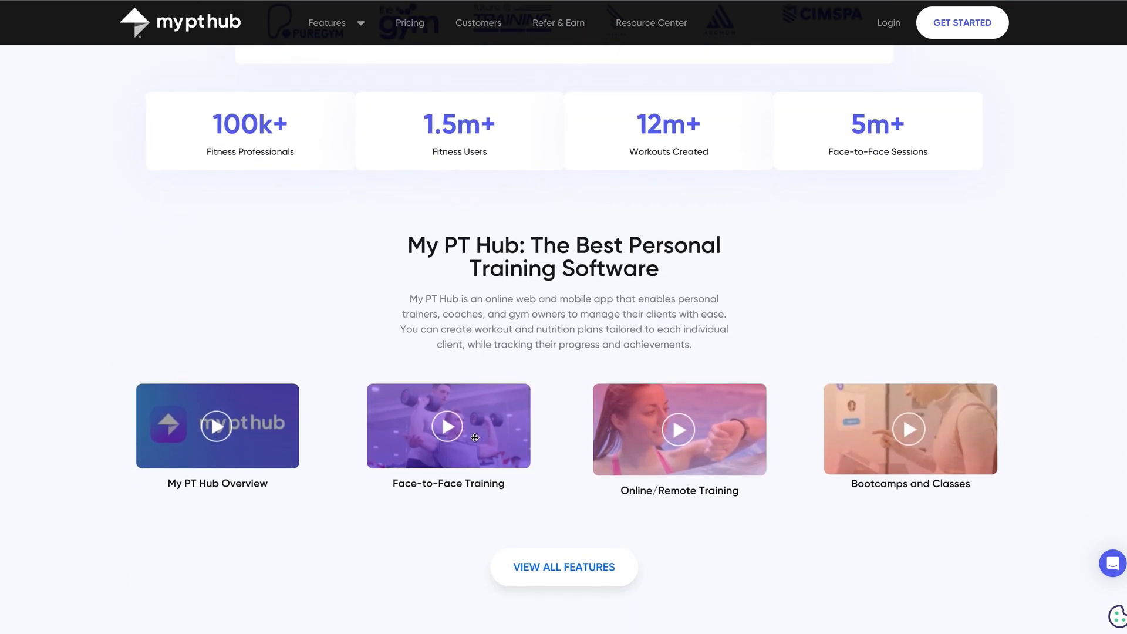
scroll(487, 434, "down", 2)
scroll(490, 429, "down", 5)
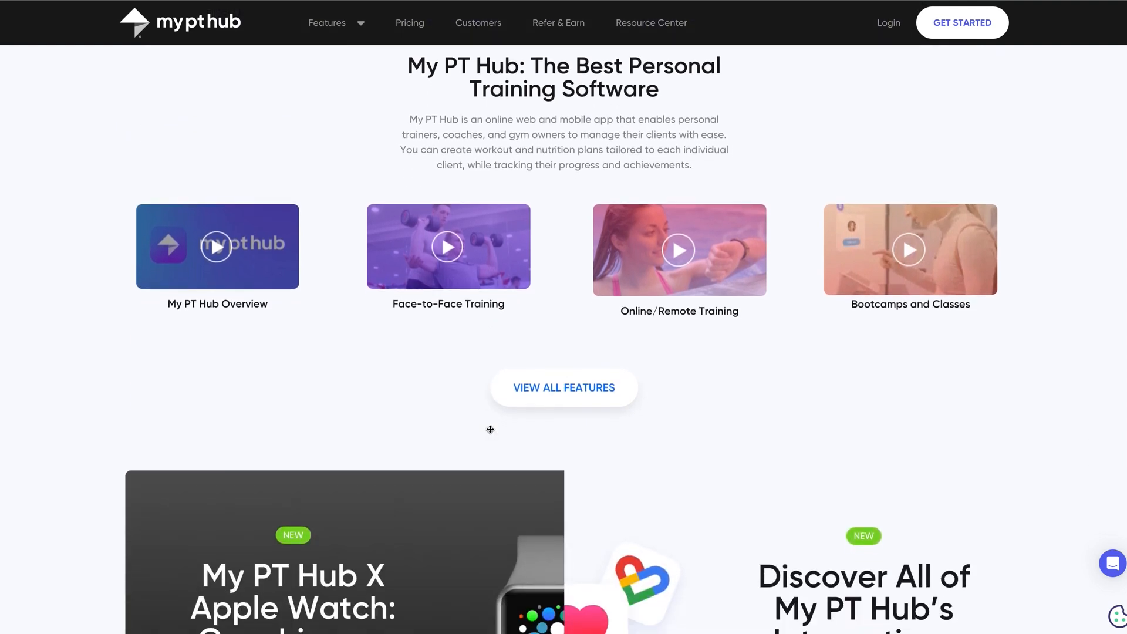
scroll(491, 428, "down", 5)
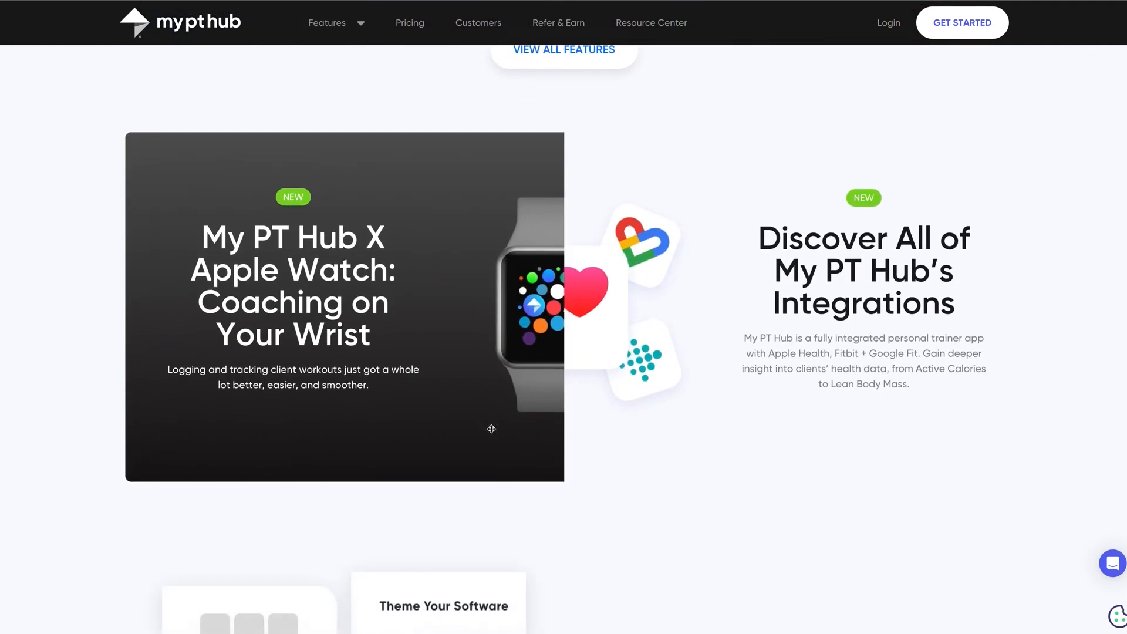
scroll(492, 429, "down", 1)
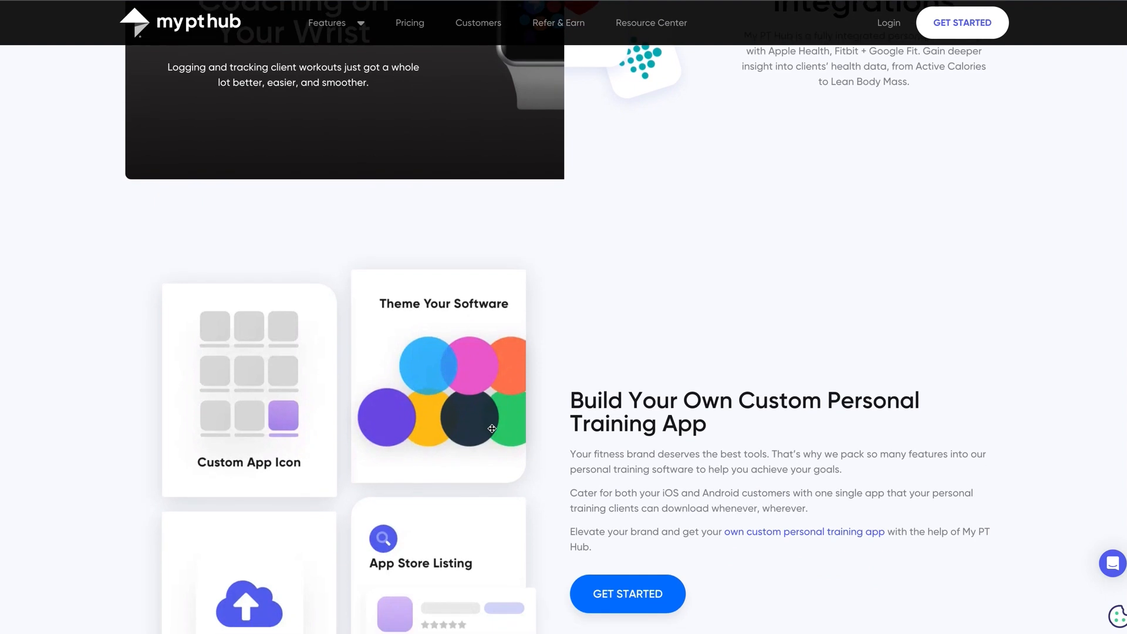
scroll(616, 395, "down", 5)
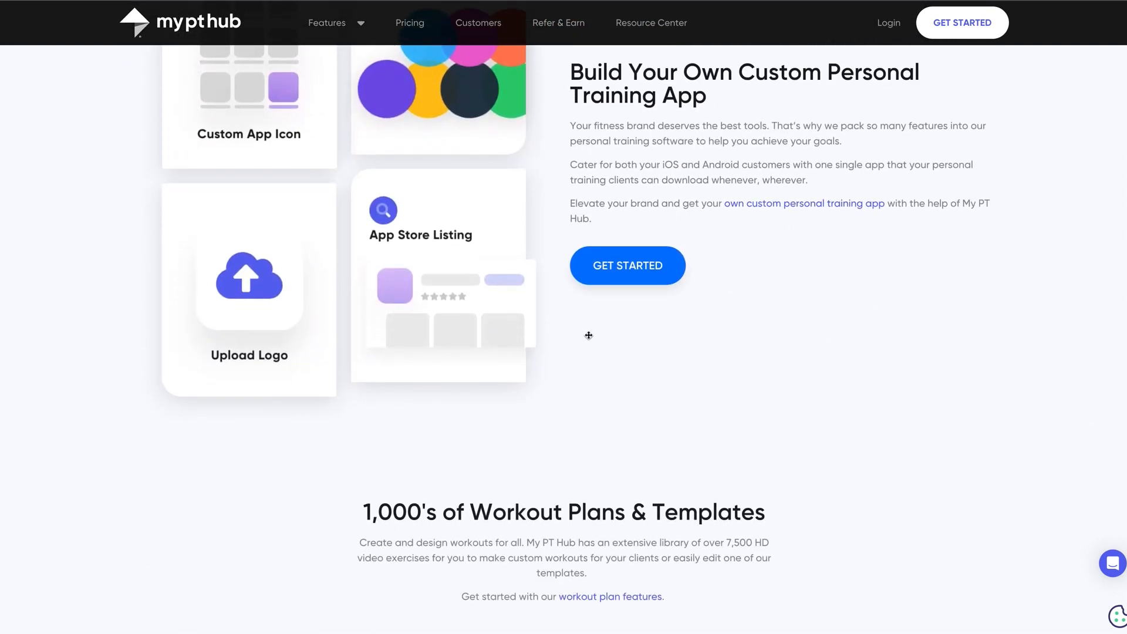
scroll(589, 335, "up", 1)
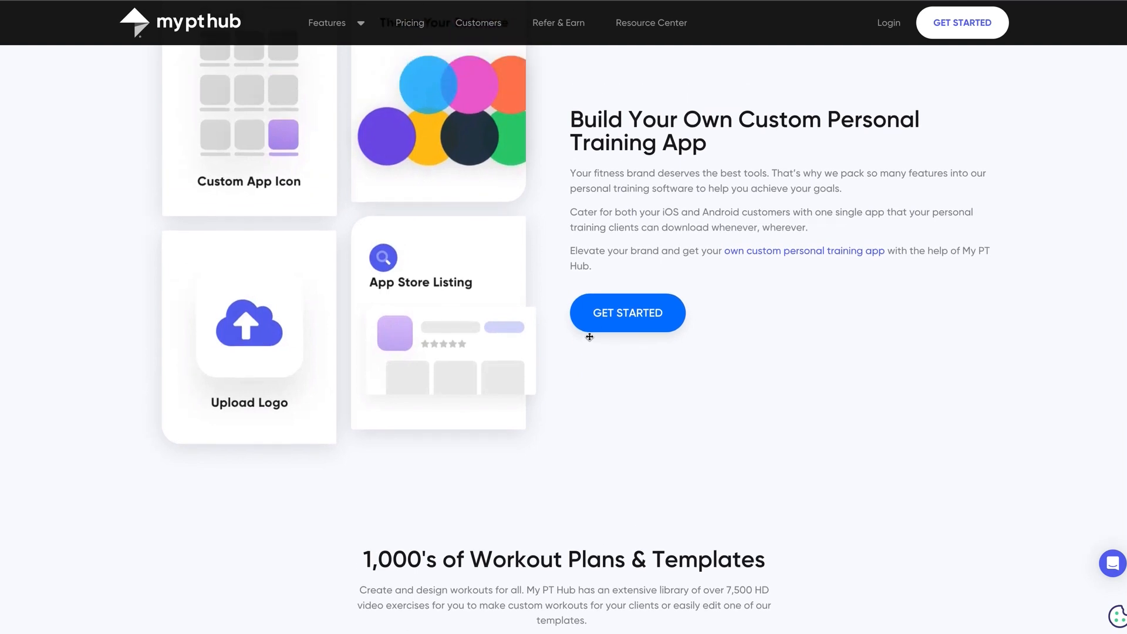
scroll(590, 337, "down", 7)
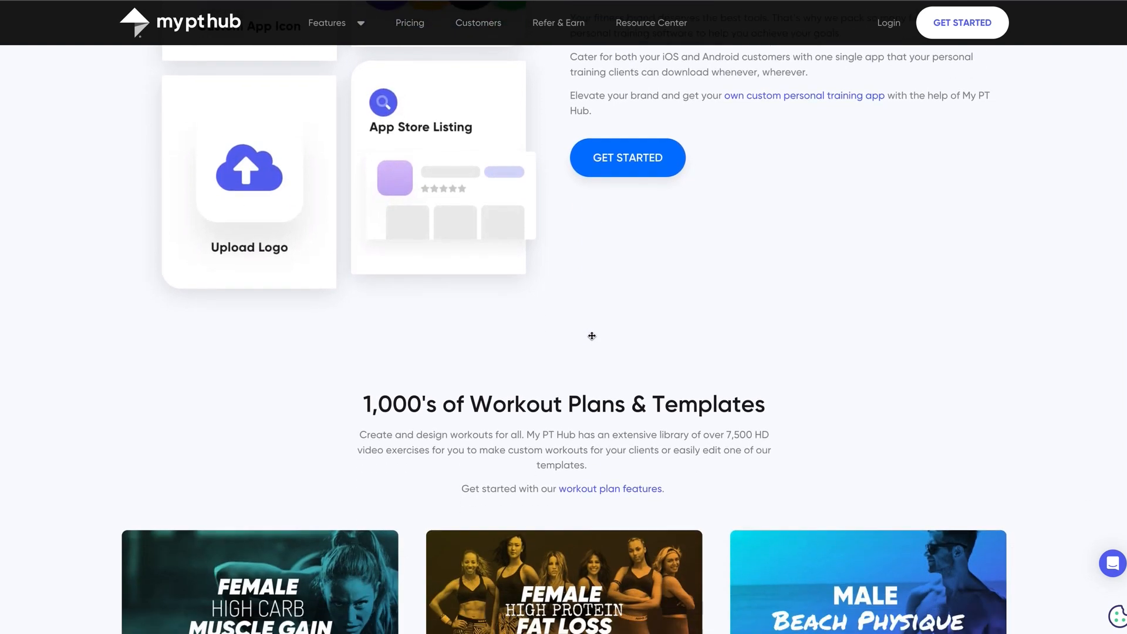
scroll(590, 335, "up", 20)
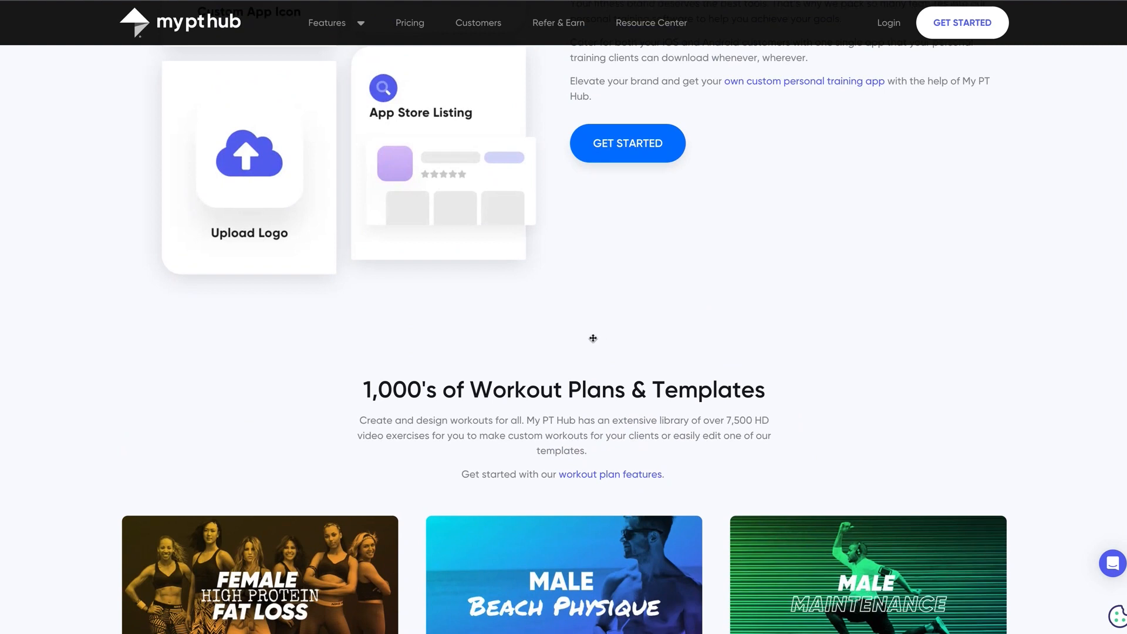
scroll(583, 332, "up", 1)
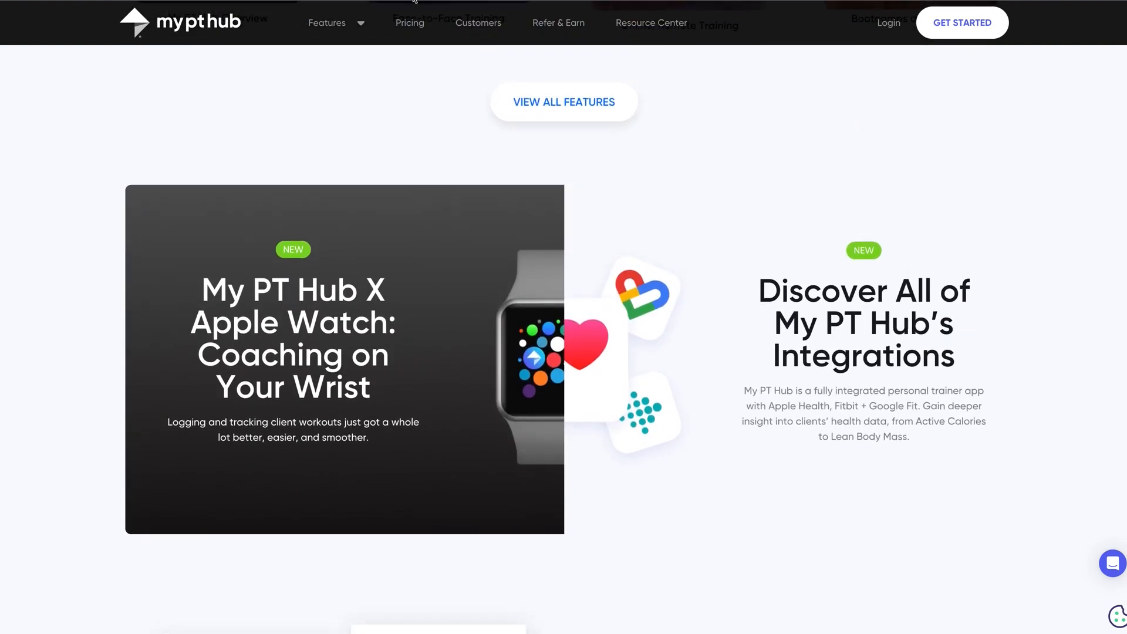
Open the Features page and examine the feature category cards, from Workout Features through Integration Features.
left_click(327, 24)
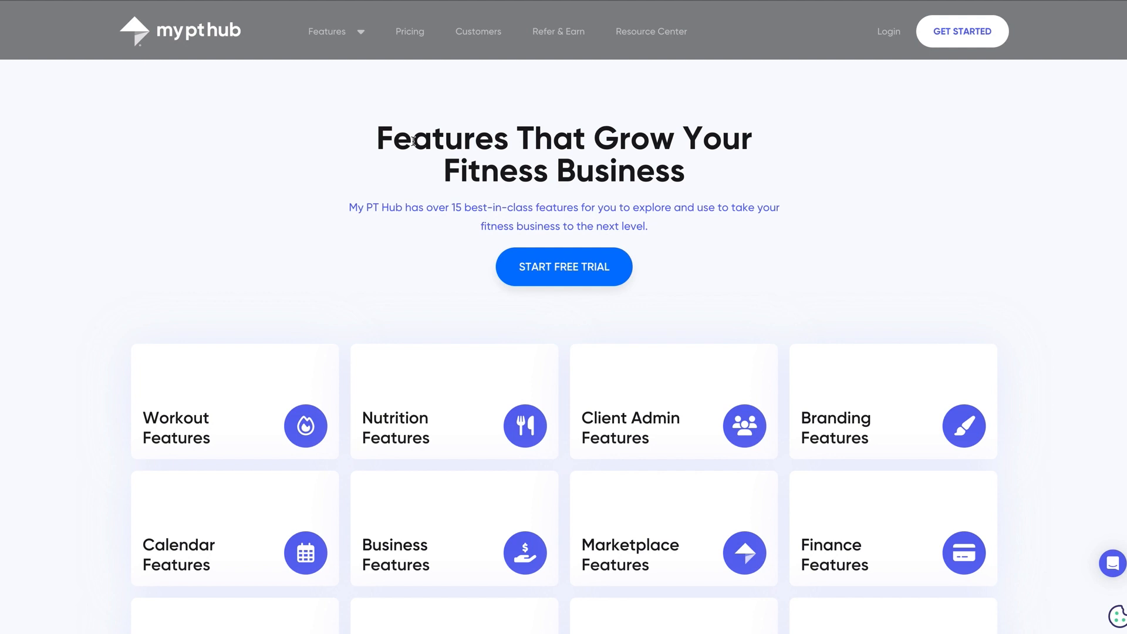
scroll(308, 428, "down", 1)
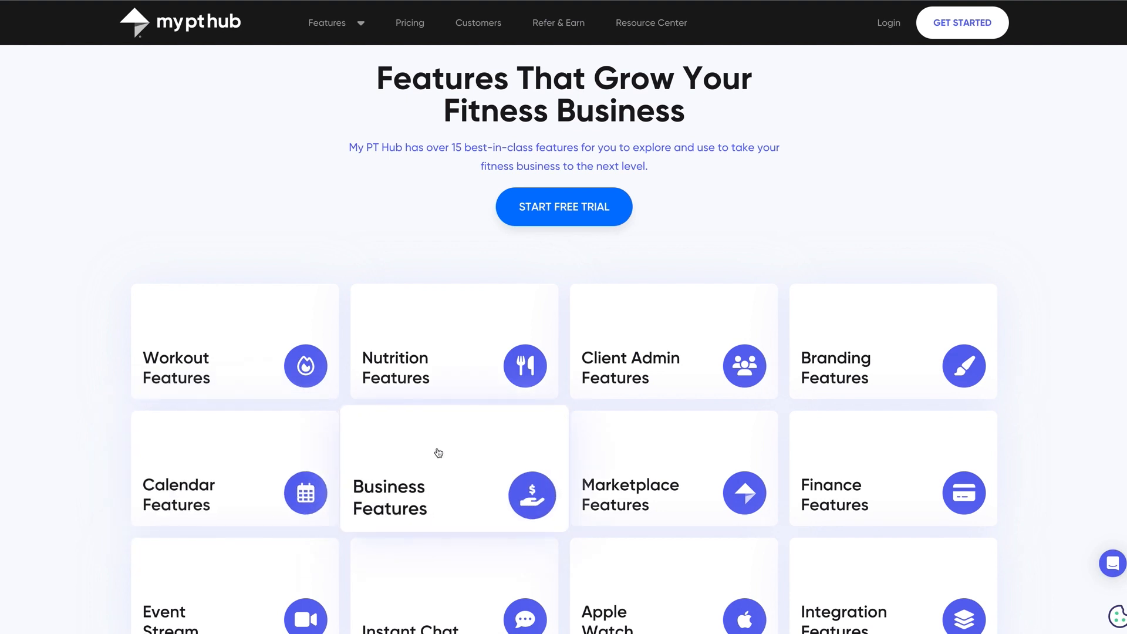
scroll(440, 453, "down", 1)
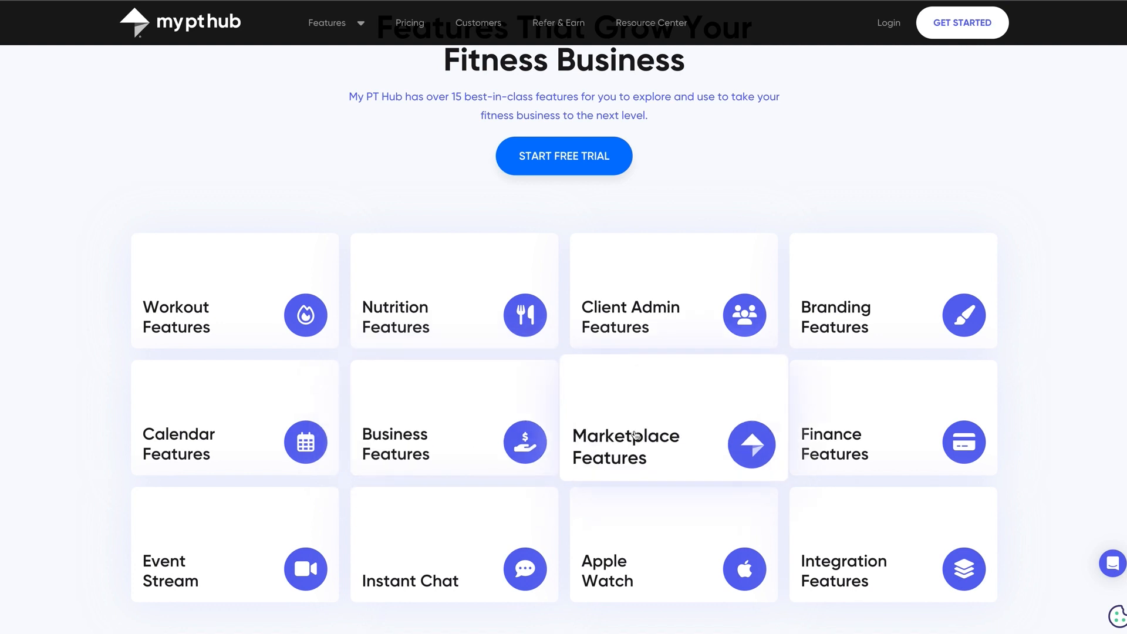
scroll(643, 436, "down", 1)
scroll(822, 390, "down", 1)
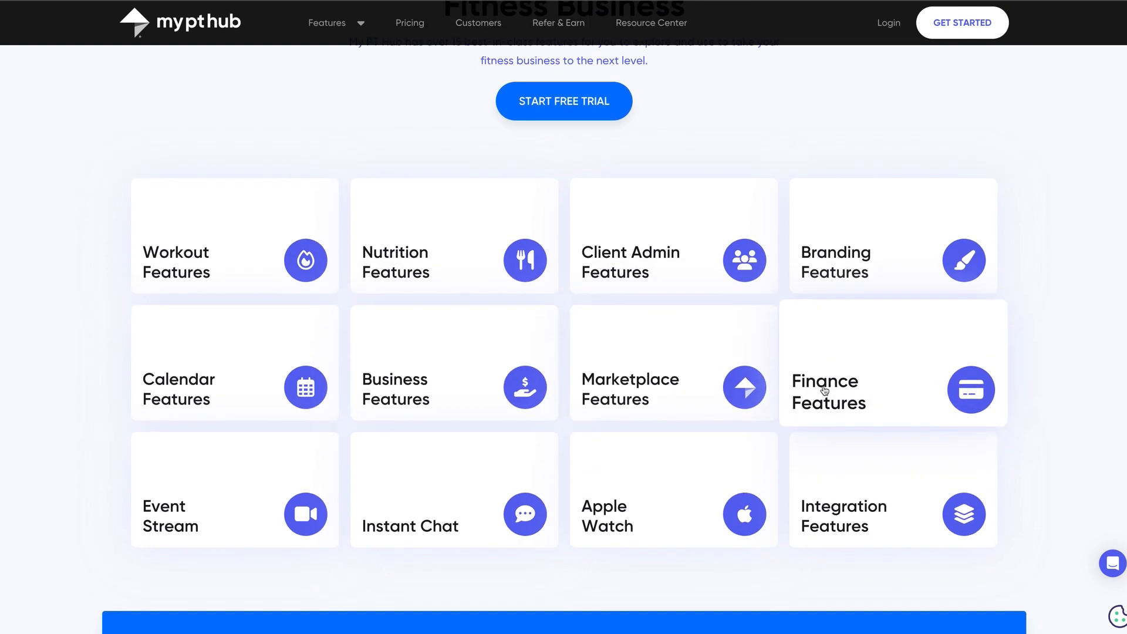
scroll(433, 490, "down", 1)
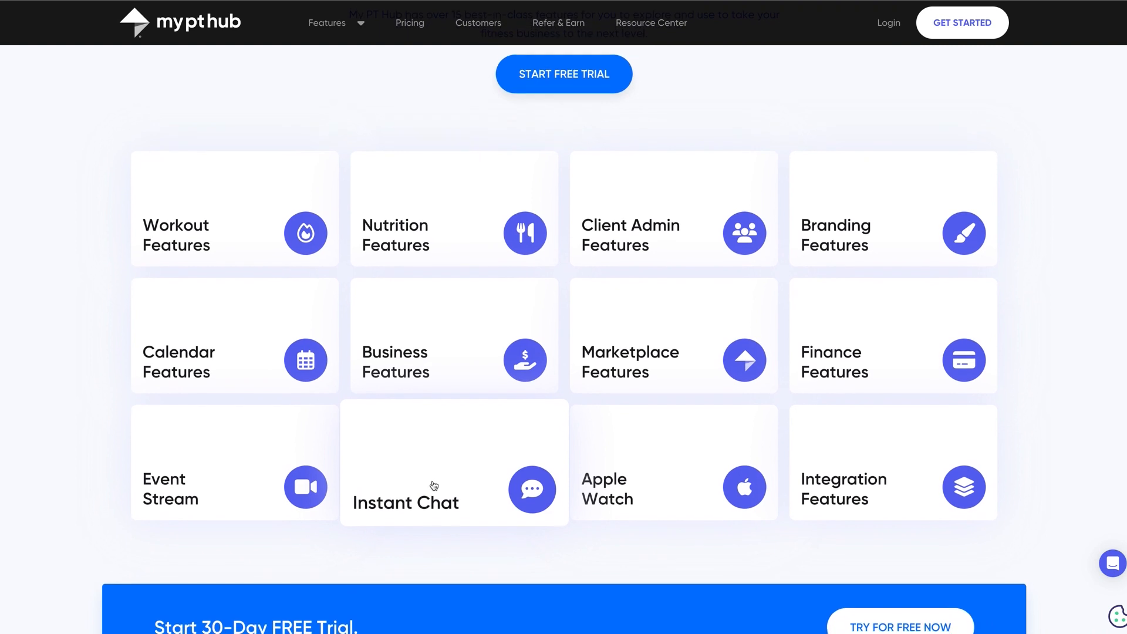
scroll(669, 494, "down", 1)
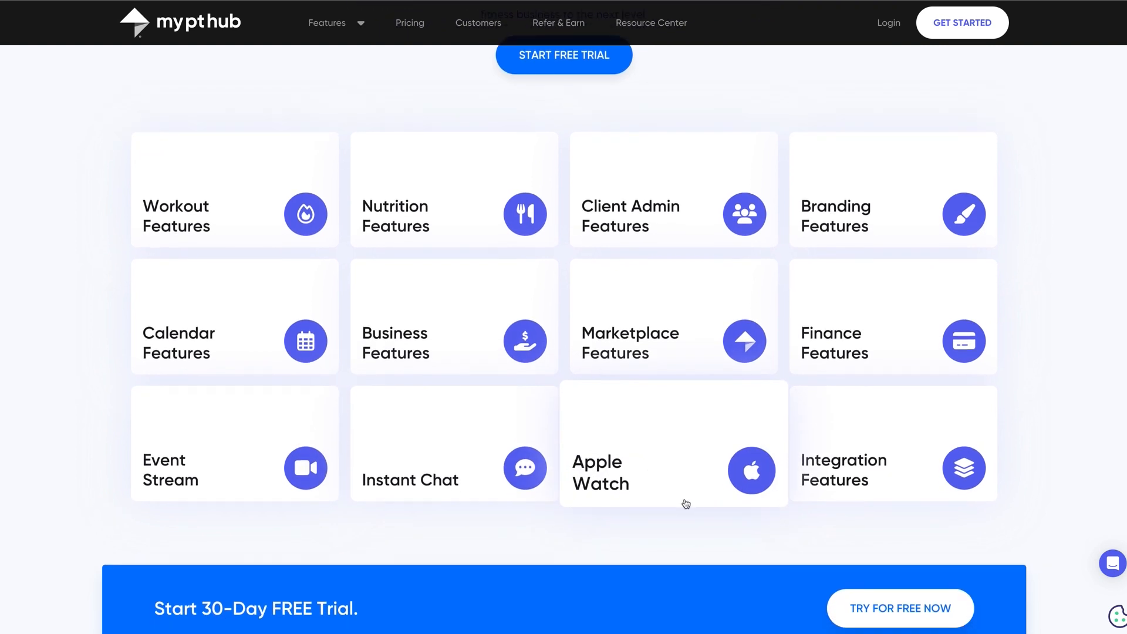
scroll(842, 465, "down", 2)
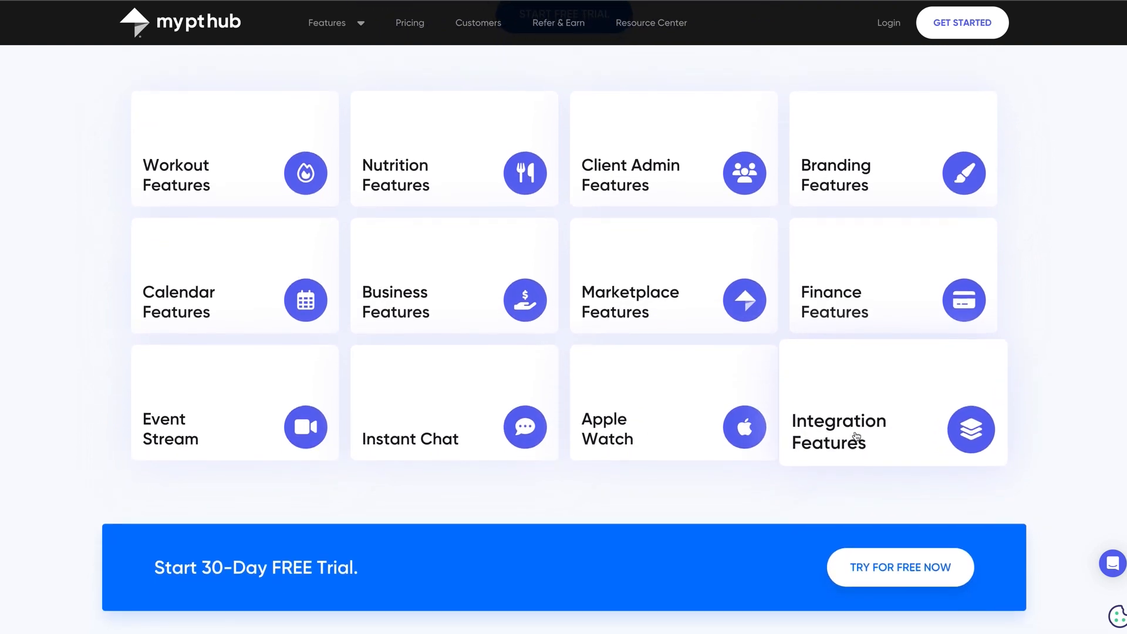
Read the Top 12 Most Loved Features section and the rest of the Features page, then return to the category cards.
scroll(762, 405, "down", 5)
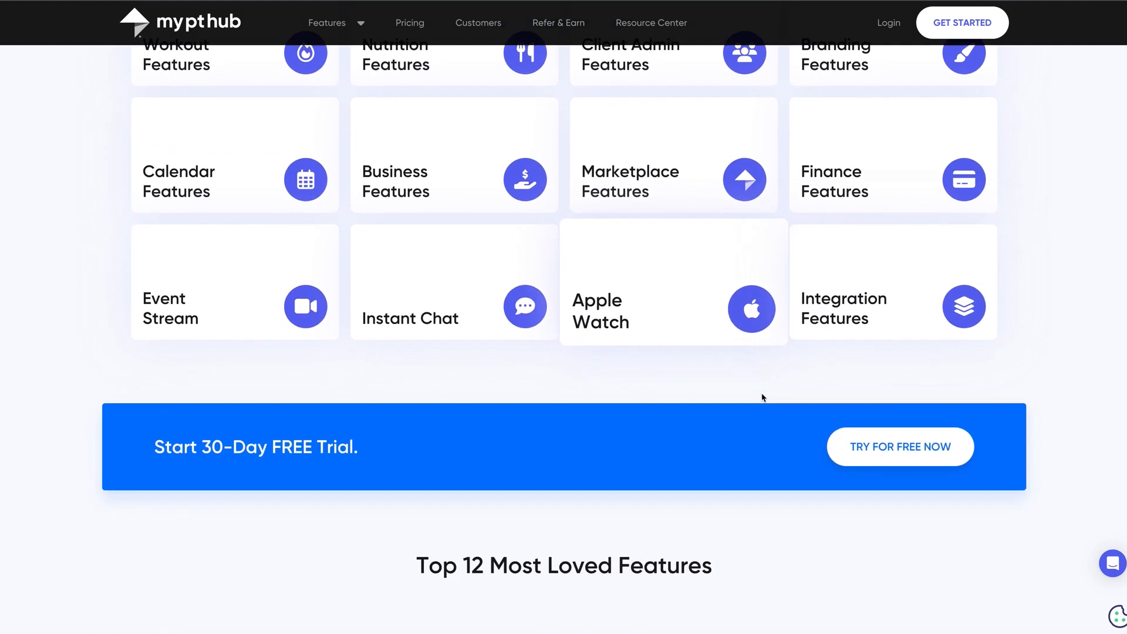
scroll(748, 403, "down", 2)
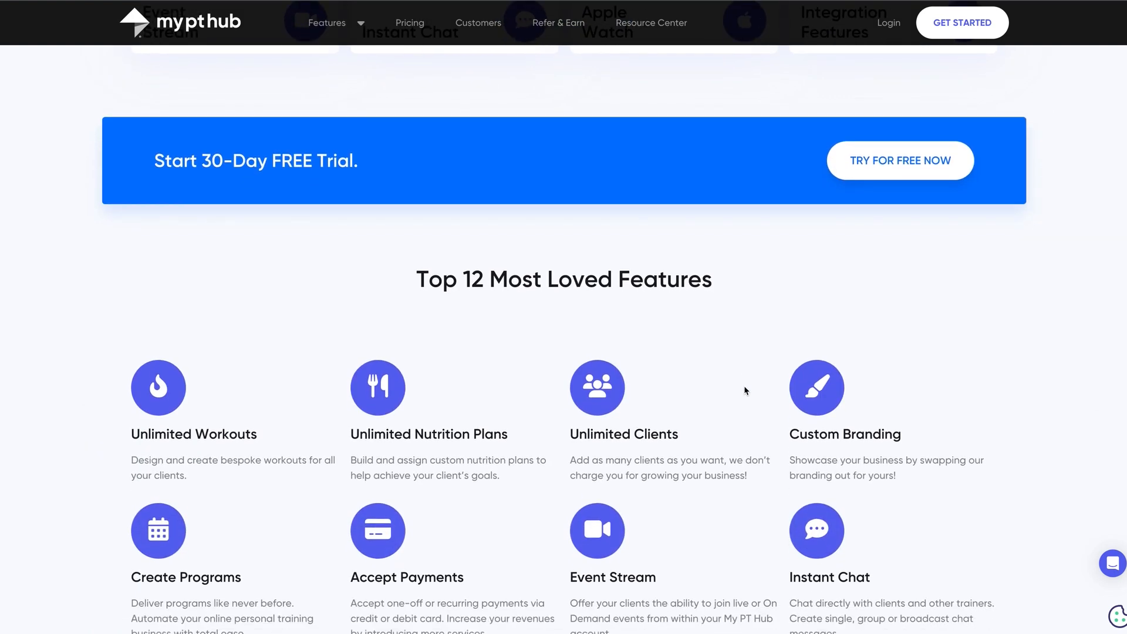
scroll(746, 386, "down", 2)
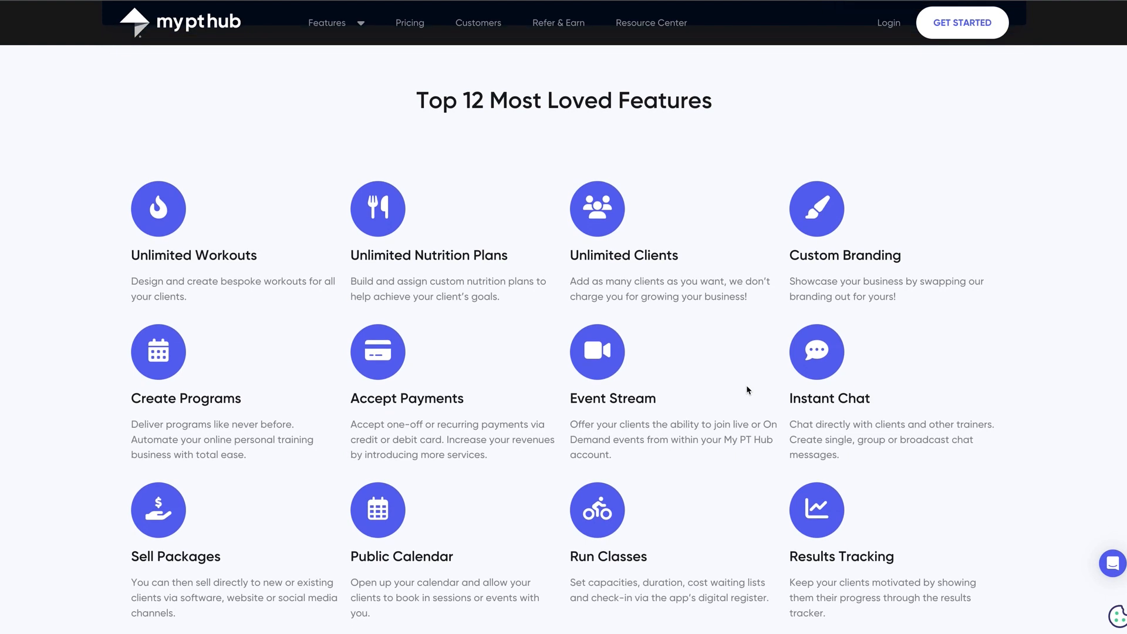
scroll(748, 390, "down", 1)
scroll(748, 389, "down", 3)
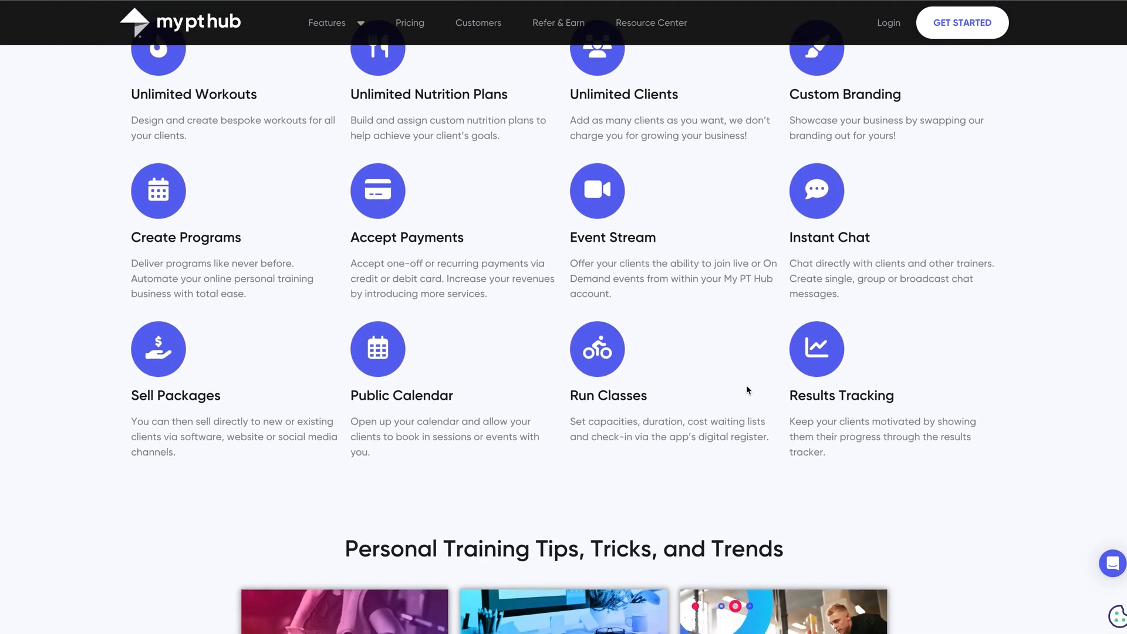
scroll(748, 390, "down", 1)
scroll(747, 386, "down", 10)
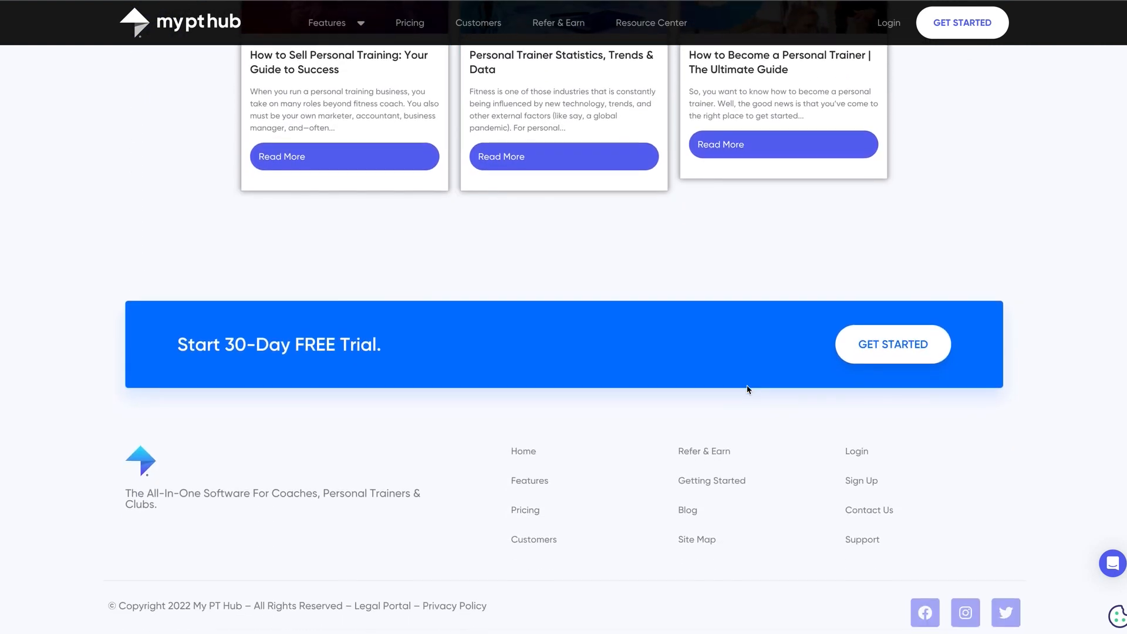
scroll(748, 390, "up", 20)
scroll(746, 392, "up", 10)
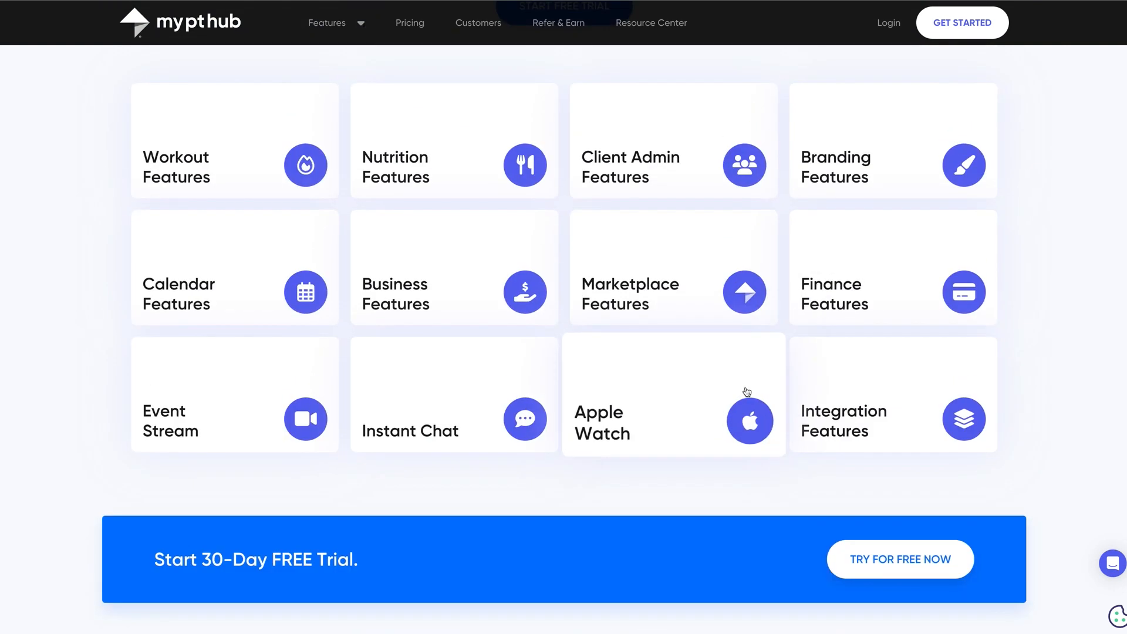
Open the Pricing page and compare the Monthly Flexible and Annual Pay Monthly plans.
left_click(420, 32)
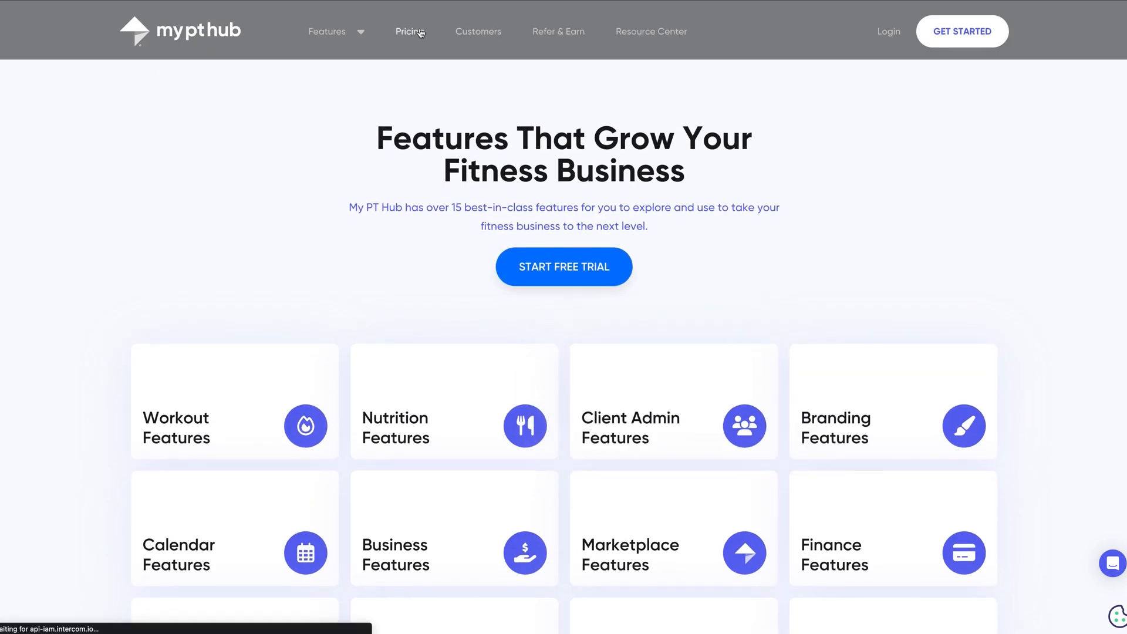
scroll(445, 106, "down", 1)
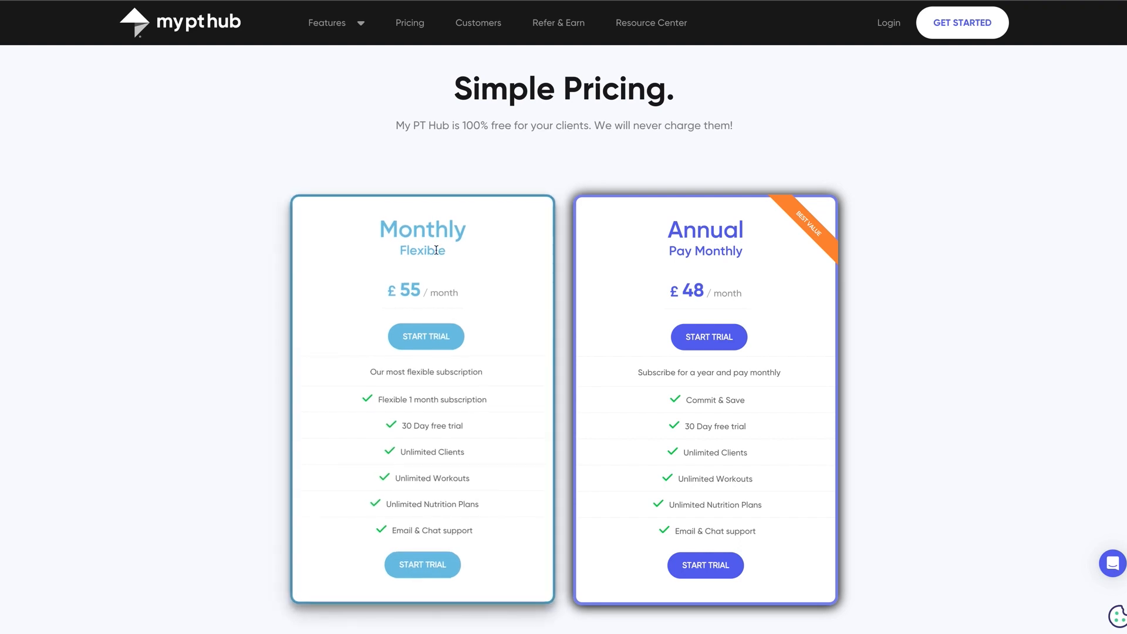
scroll(440, 252, "down", 1)
scroll(441, 253, "down", 5)
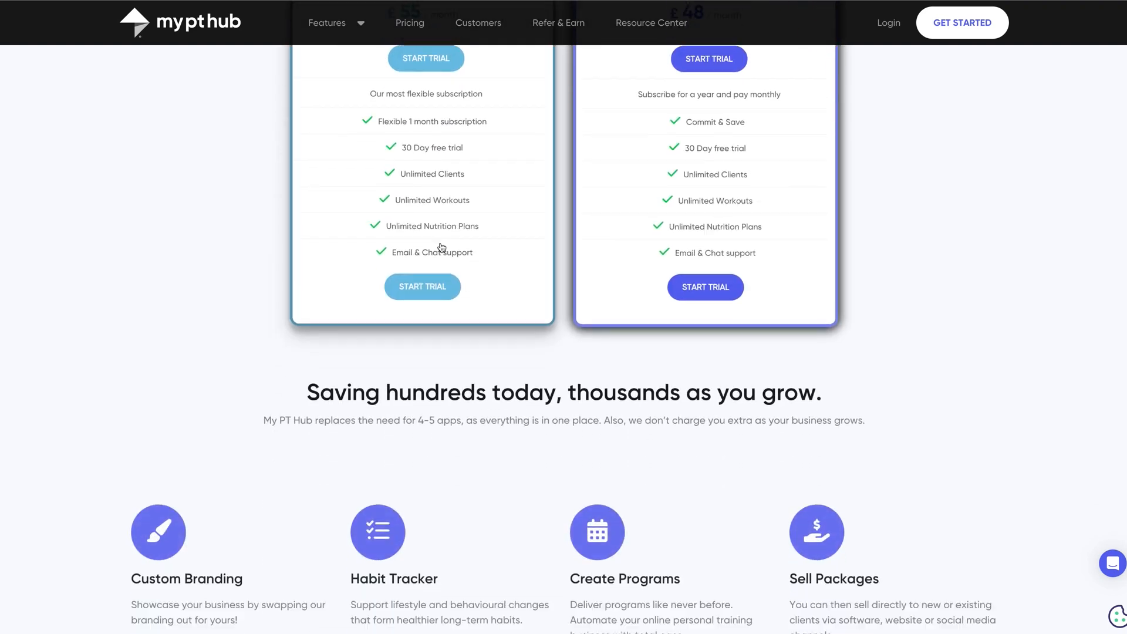
scroll(443, 246, "up", 4)
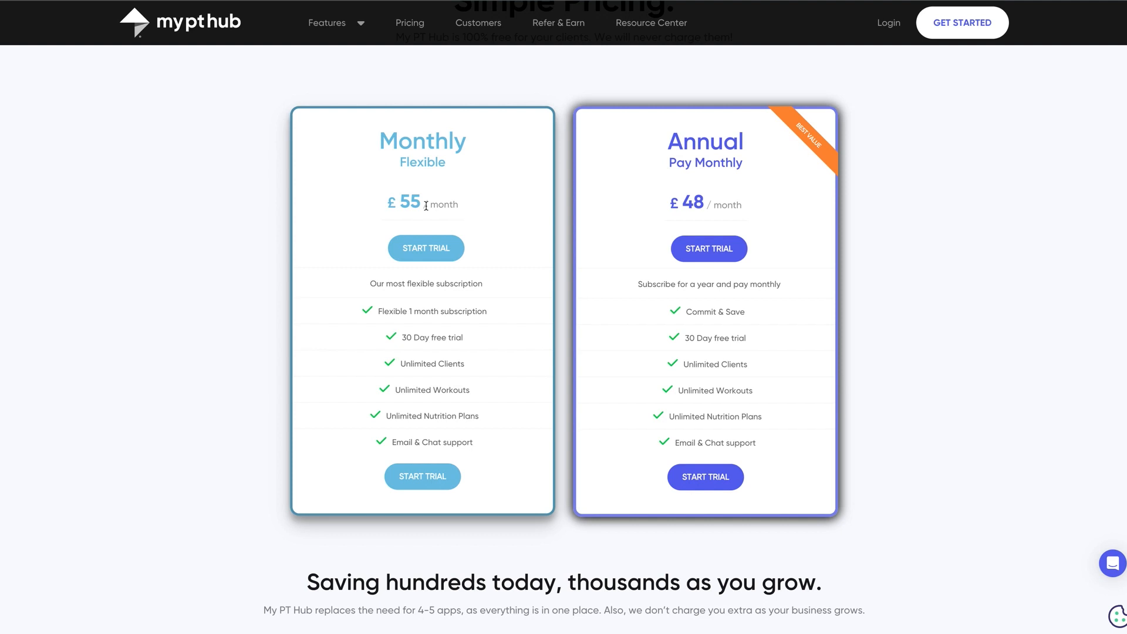
scroll(734, 215, "up", 1)
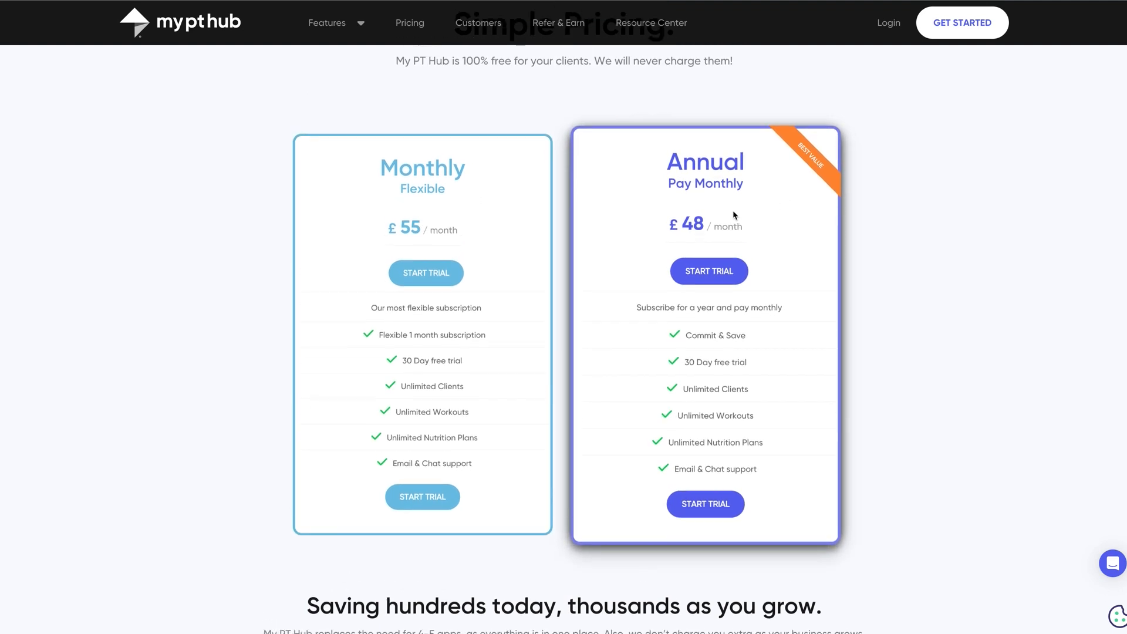
scroll(735, 219, "up", 1)
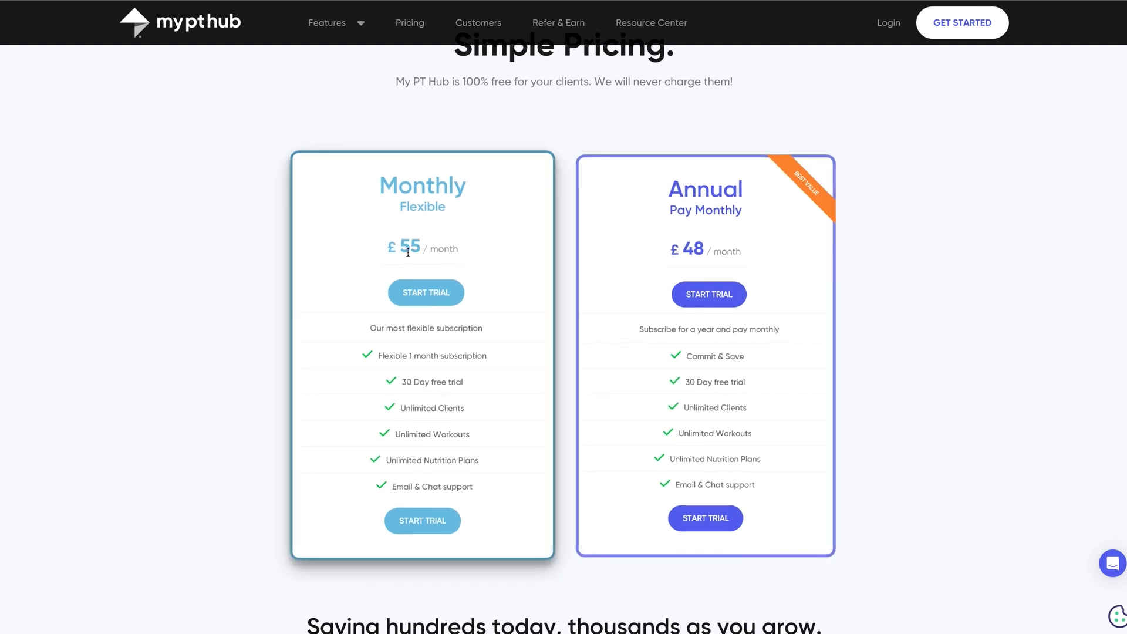
Review what the subscription plans include, the feature list below them, and the flat monthly price section.
scroll(438, 253, "down", 1)
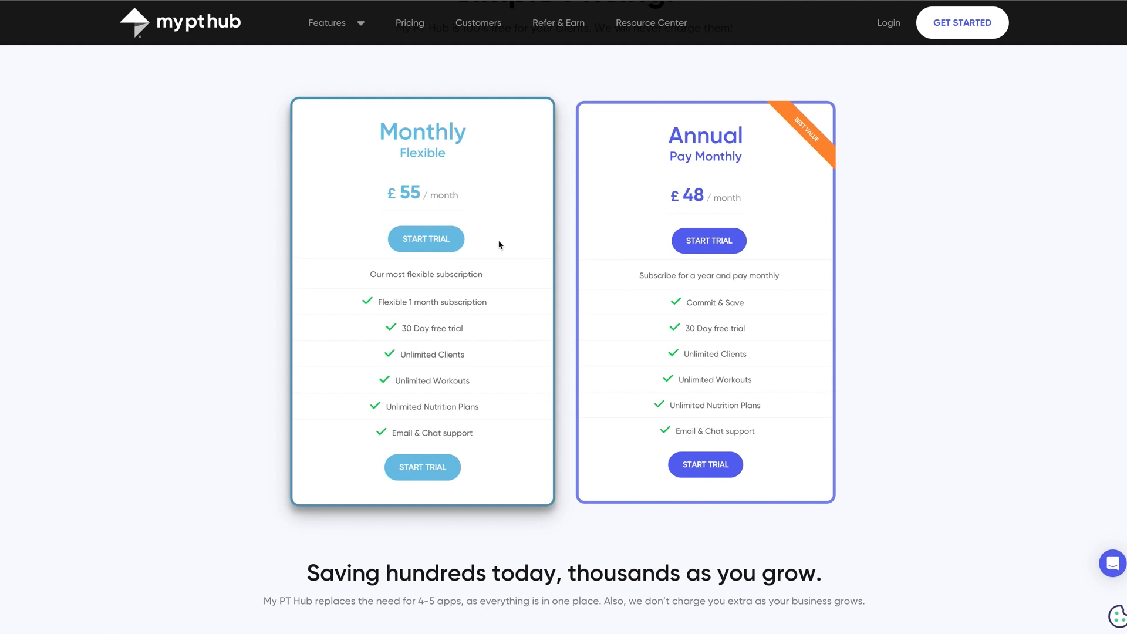
scroll(501, 244, "down", 1)
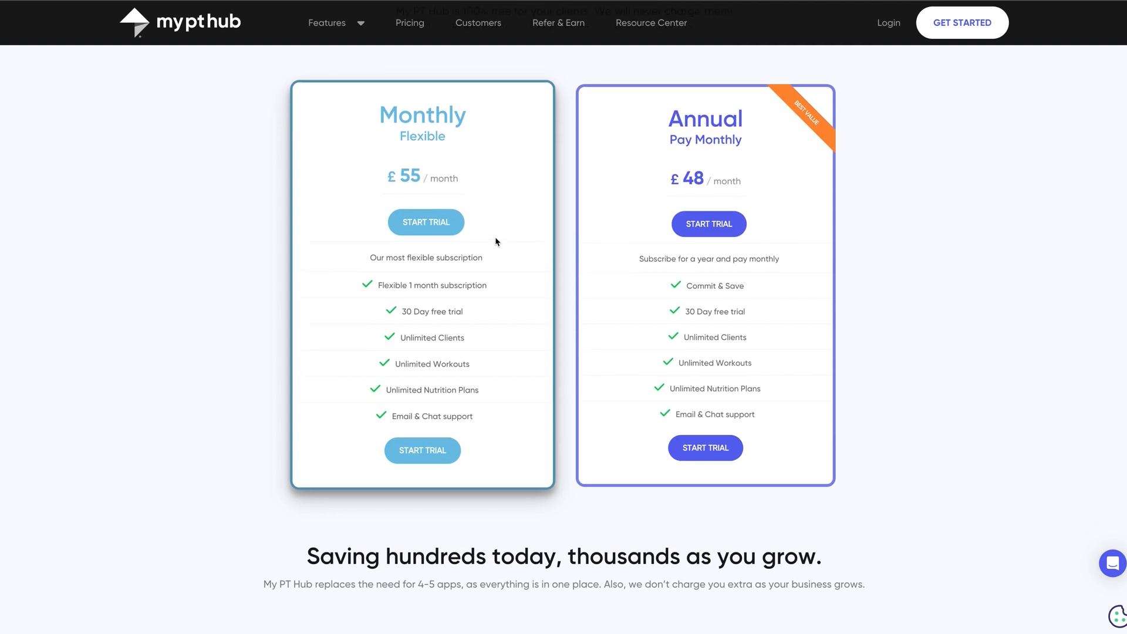
scroll(452, 193, "down", 3)
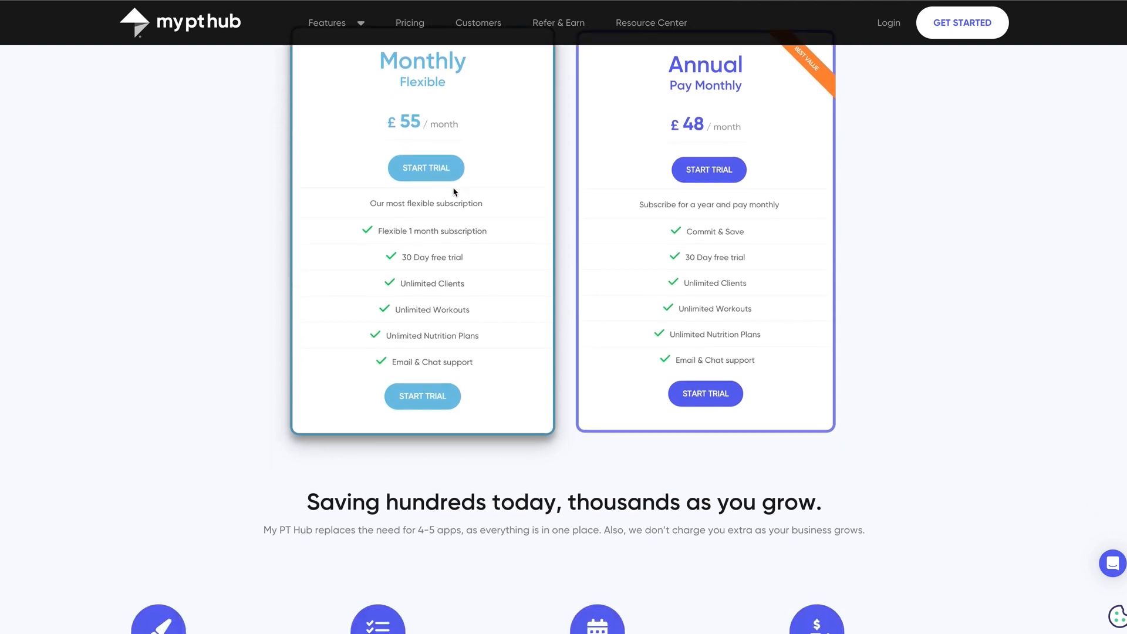
scroll(454, 192, "down", 10)
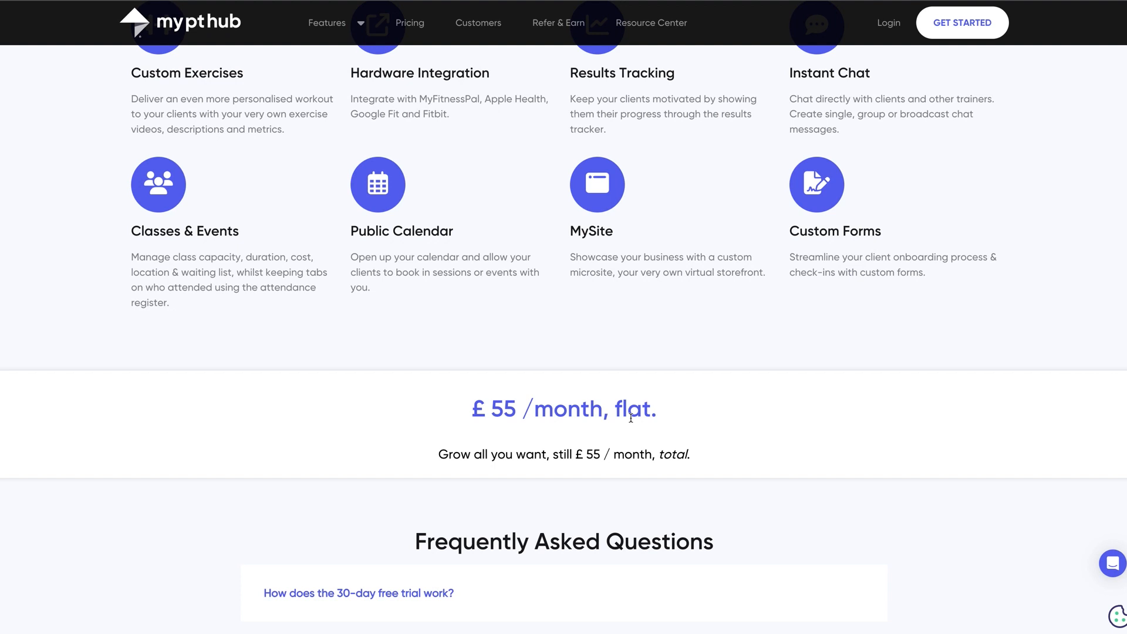
scroll(631, 418, "up", 1)
scroll(632, 422, "up", 10)
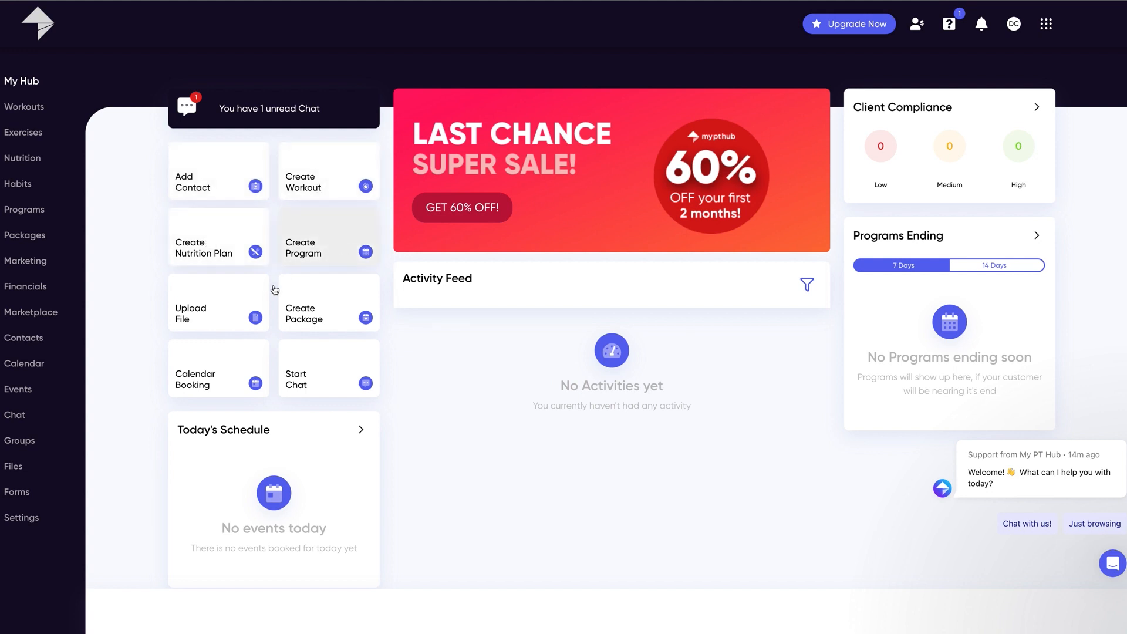
Go from the My Hub dashboard to the Workouts section.
scroll(235, 355, "down", 1)
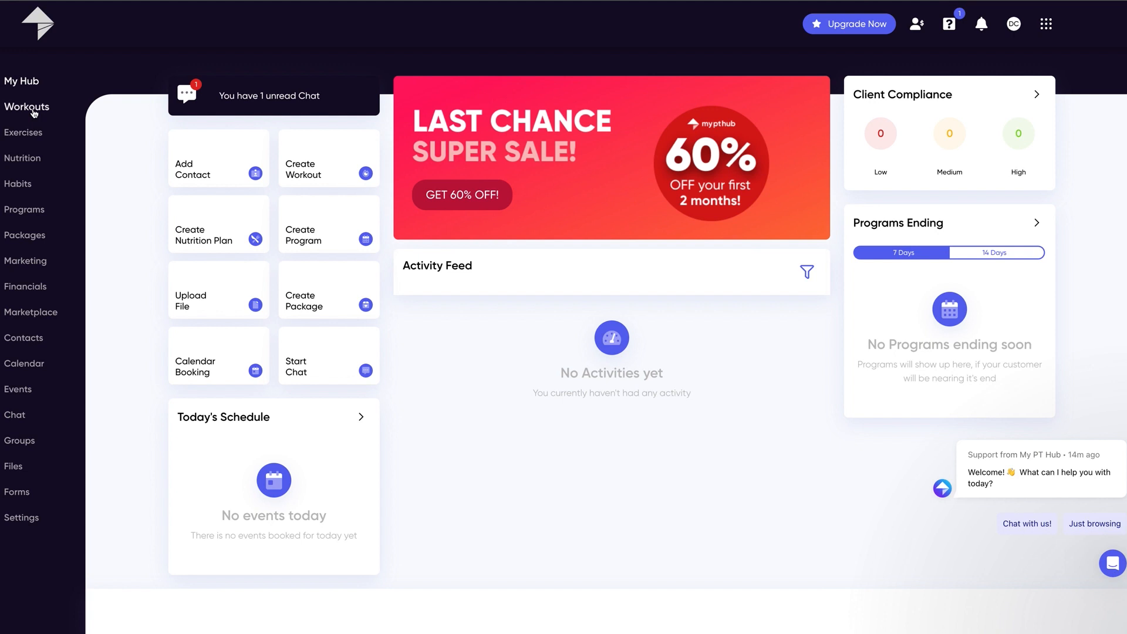
left_click(26, 107)
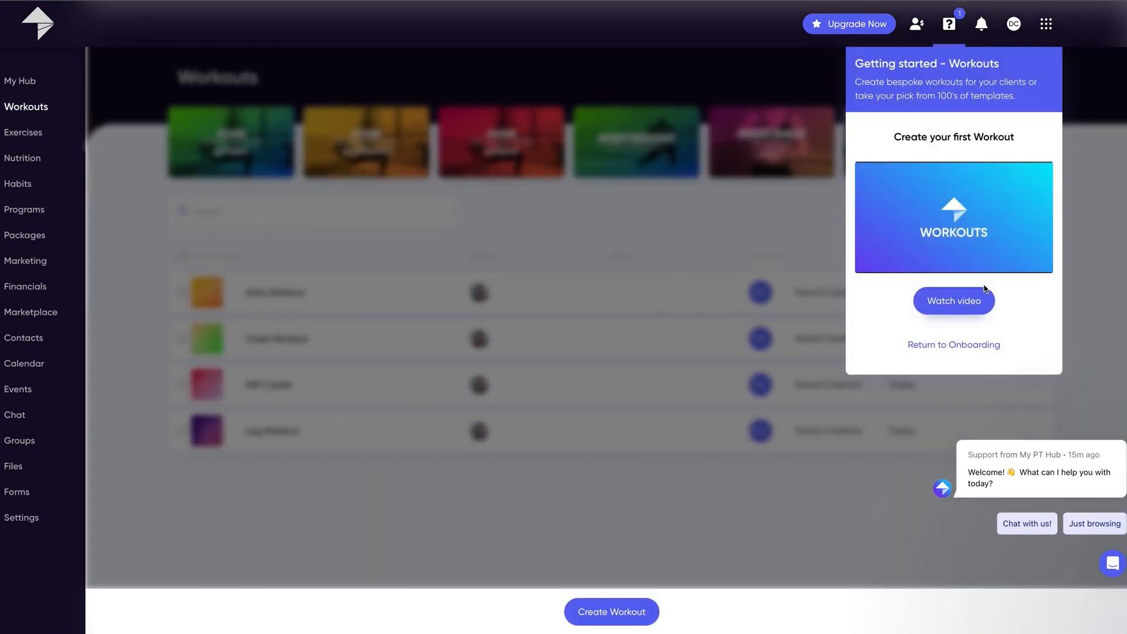
Dismiss the Workouts getting-started guide, open the Arms Workout, and review the sets, reps and rest periods of its exercises.
left_click(949, 27)
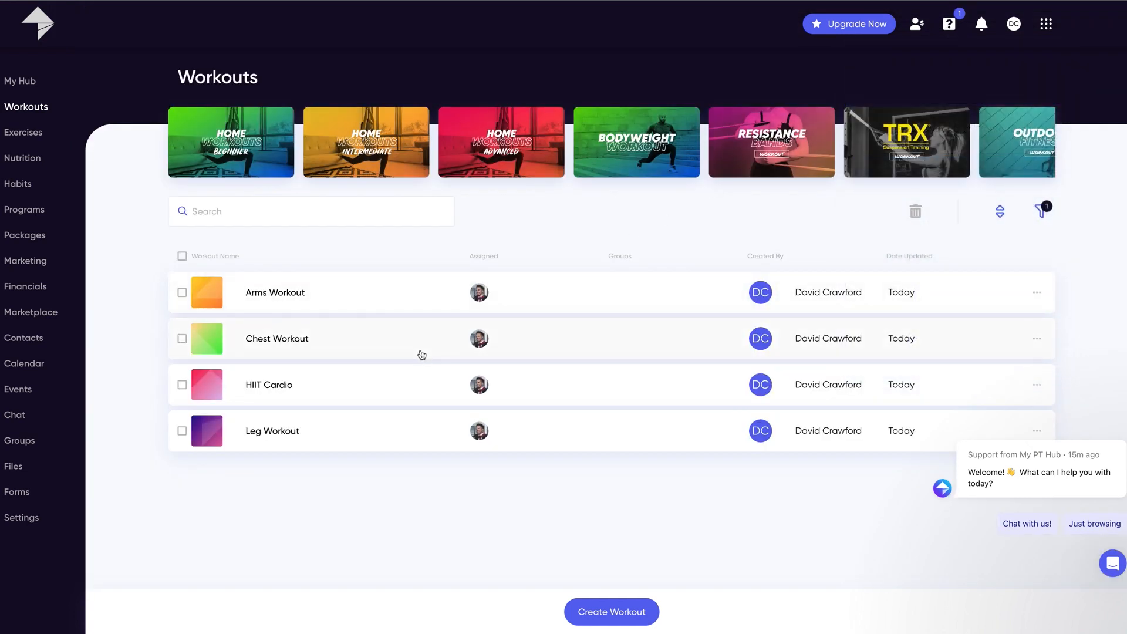
left_click(276, 297)
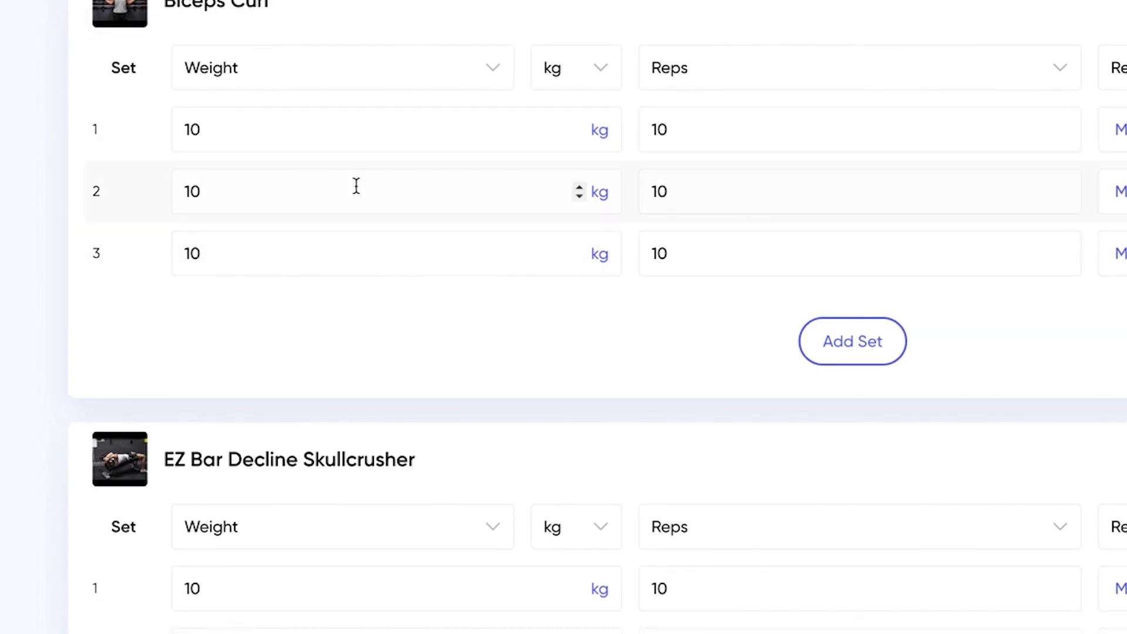
scroll(863, 158, "down", 2)
scroll(867, 163, "down", 12)
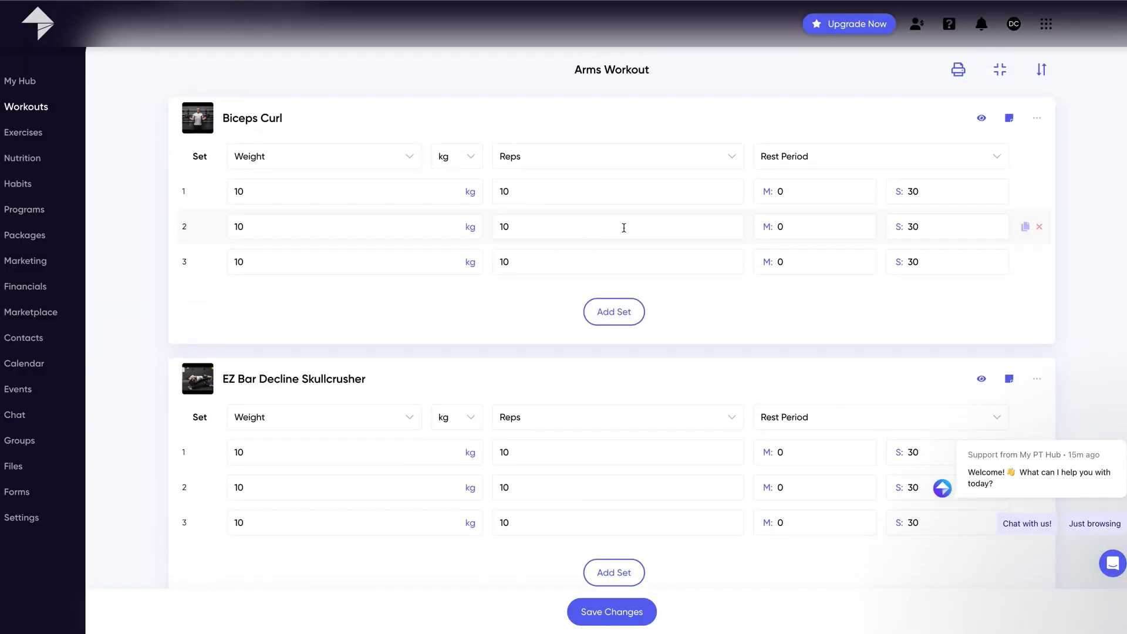
scroll(624, 229, "down", 7)
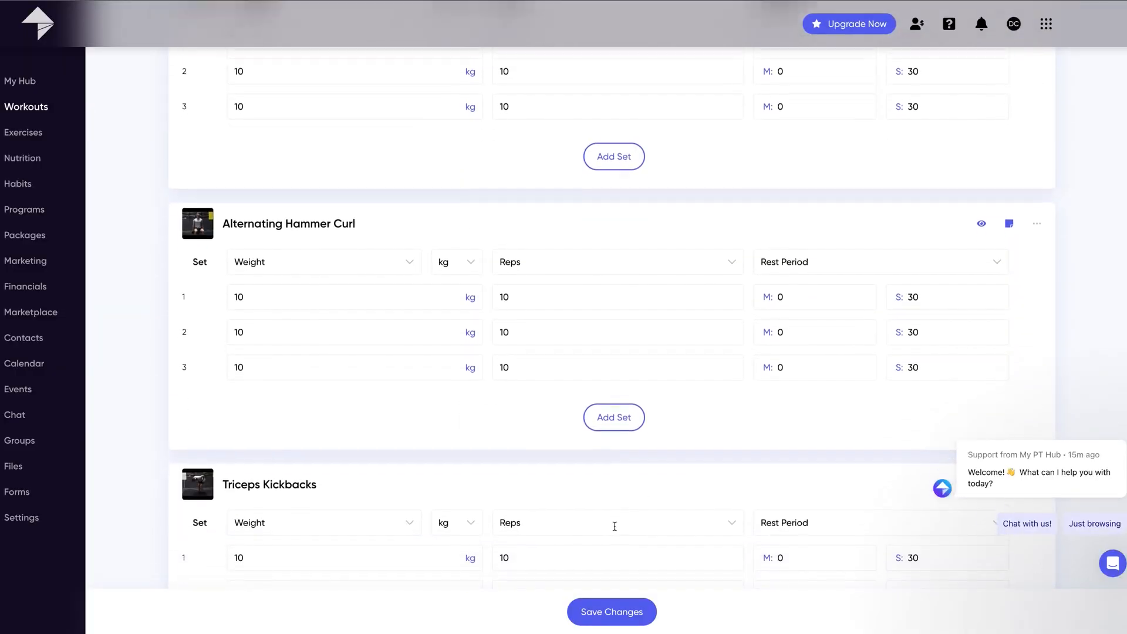
scroll(615, 526, "down", 3)
Add Seated Alternating Hammer Curls from the exercise library to the Arms Workout, below Triceps Kickbacks.
left_click(612, 551)
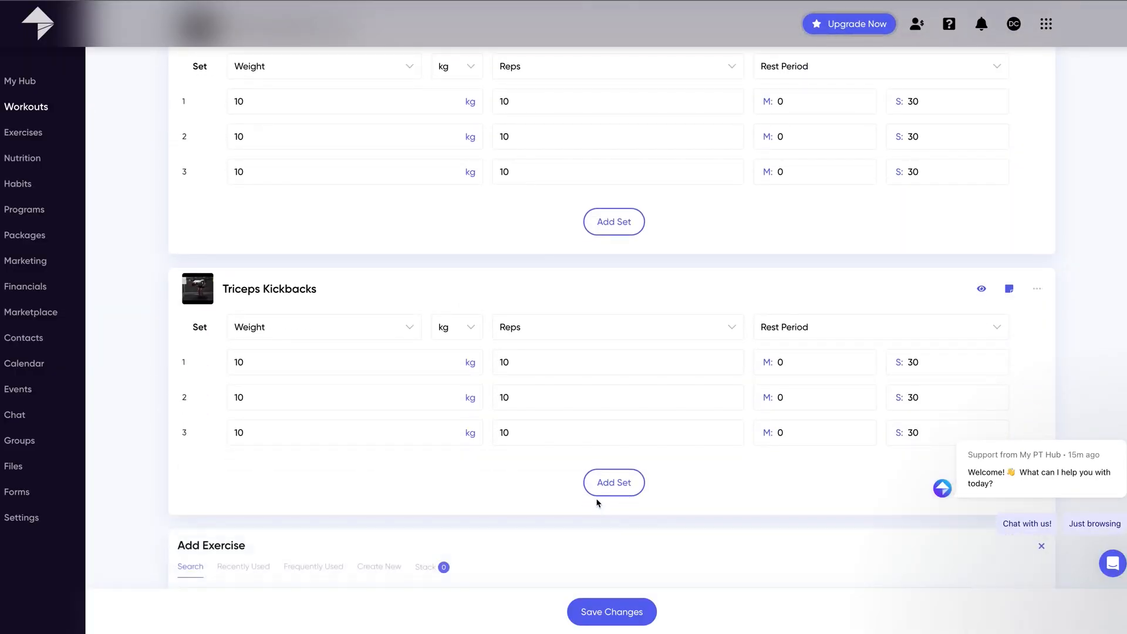
scroll(563, 428, "down", 3)
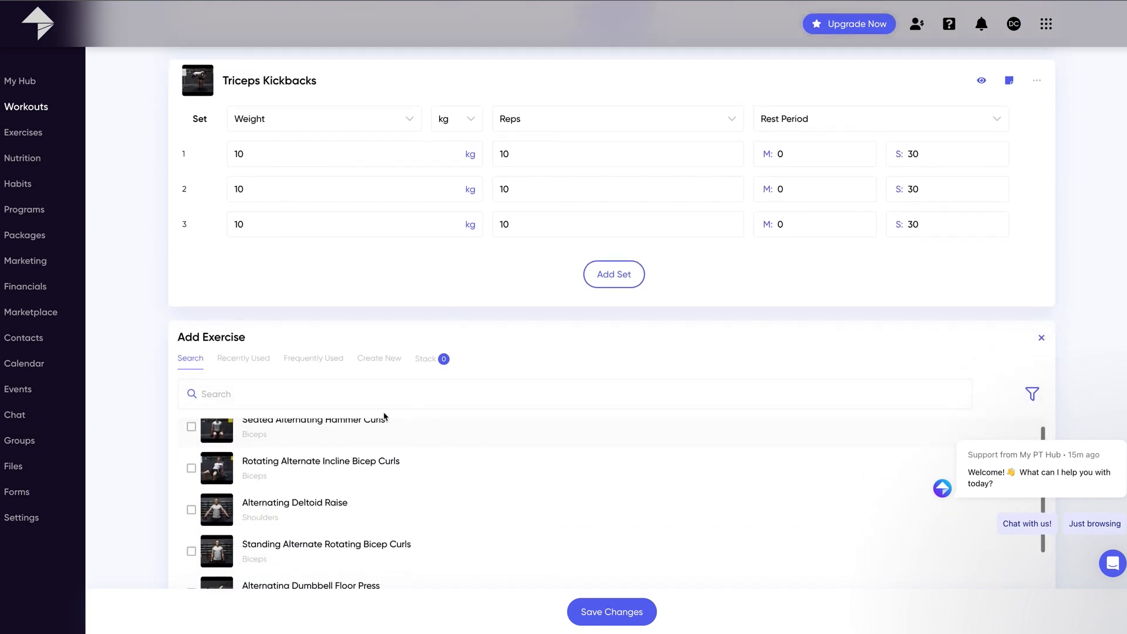
scroll(299, 406, "up", 1)
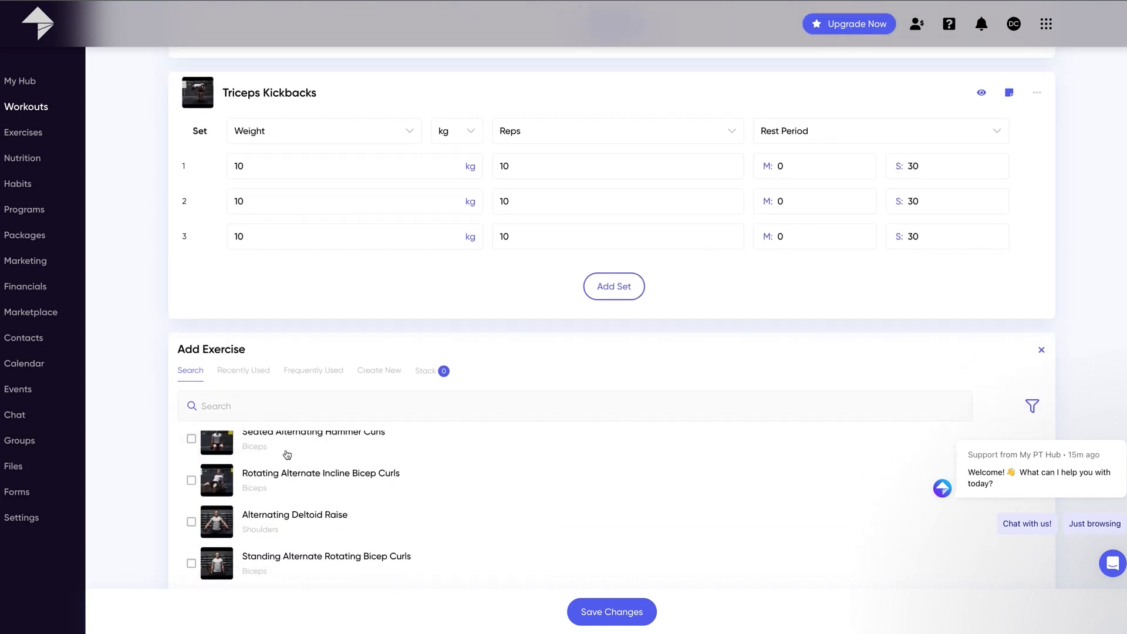
left_click(193, 522)
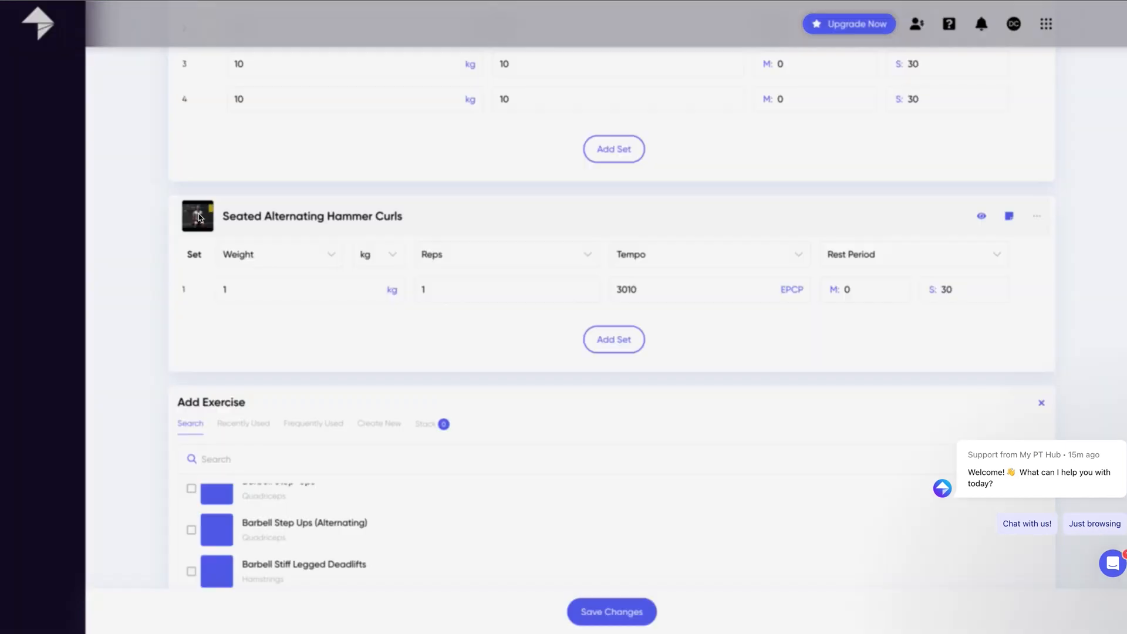
View the video and details of Seated Alternating Hammer Curls and of Triceps Kickbacks, closing each afterwards.
left_click(198, 219)
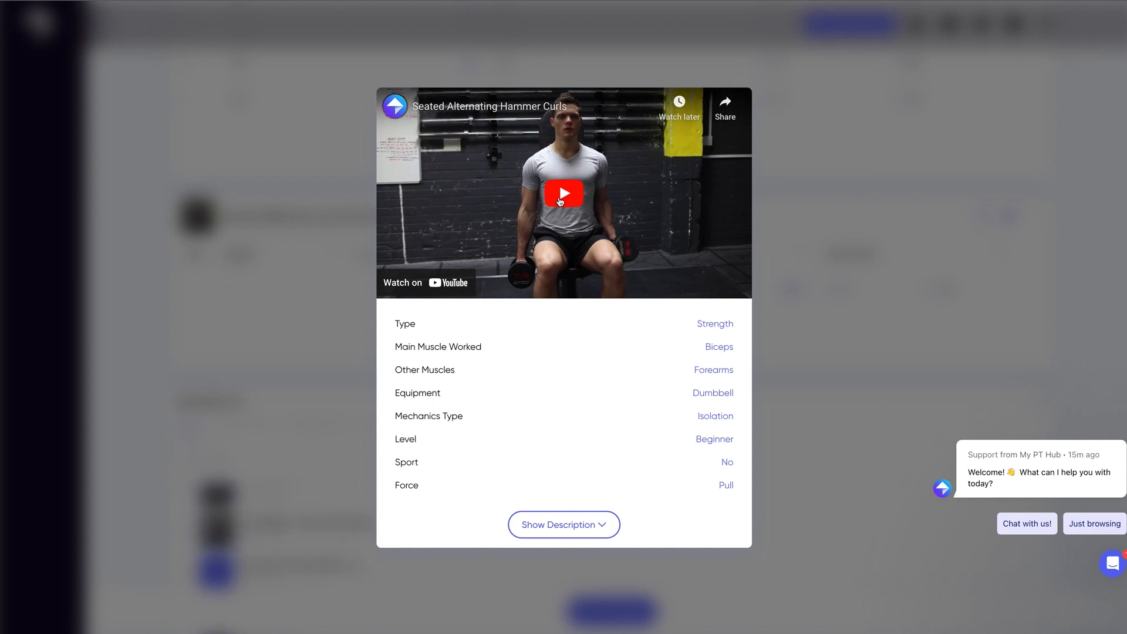
left_click(801, 239)
scroll(687, 274, "up", 5)
left_click(196, 203)
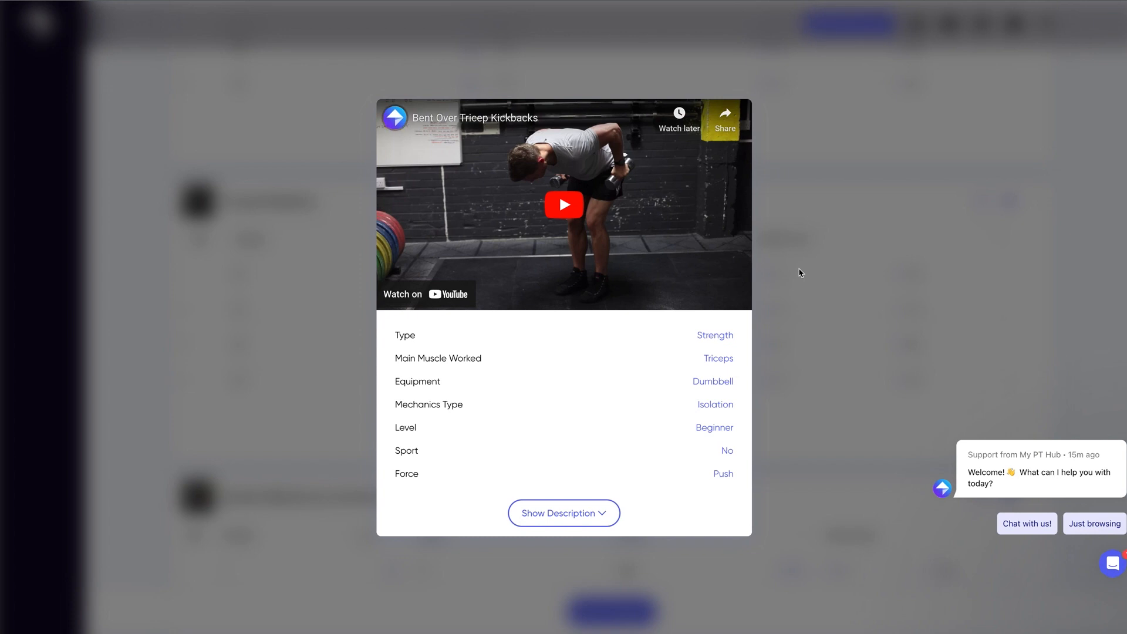
key("Escape")
Look over the Arms Workout again and browse the exercises available to add to it.
scroll(648, 320, "up", 9)
scroll(650, 322, "down", 15)
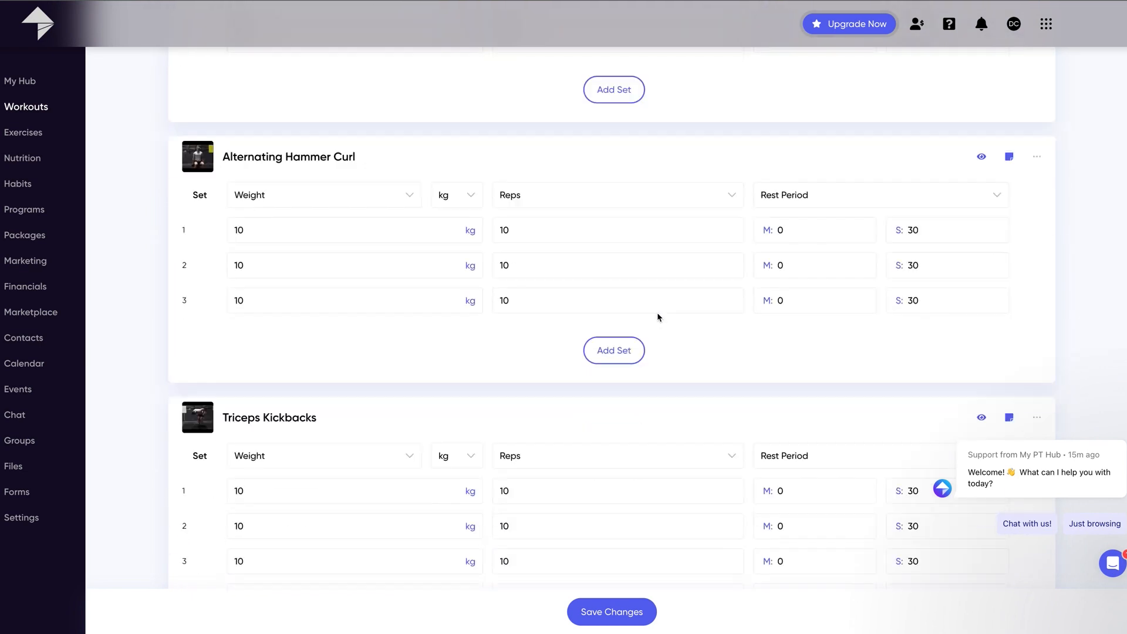
scroll(537, 376, "down", 2)
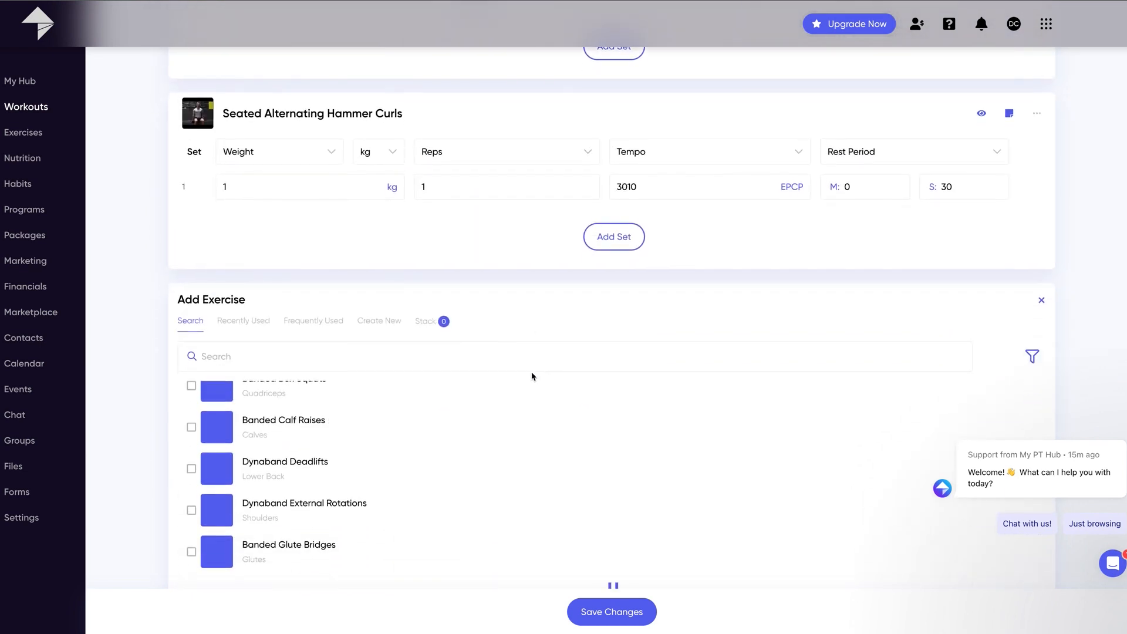
scroll(267, 387, "down", 10)
scroll(267, 387, "up", 3)
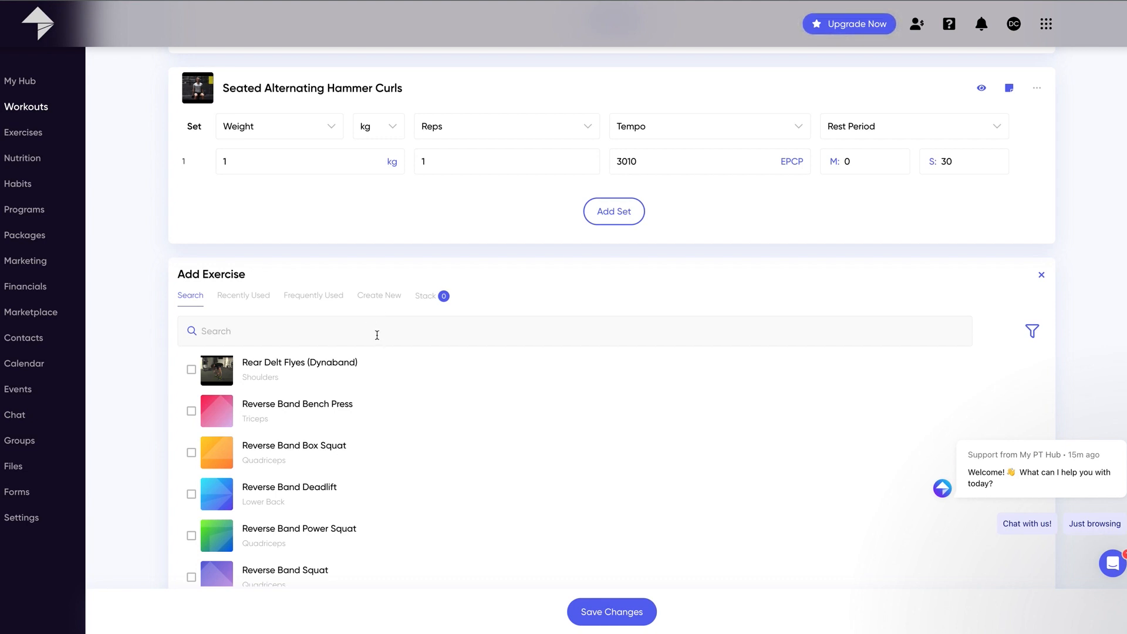
scroll(364, 390, "up", 1)
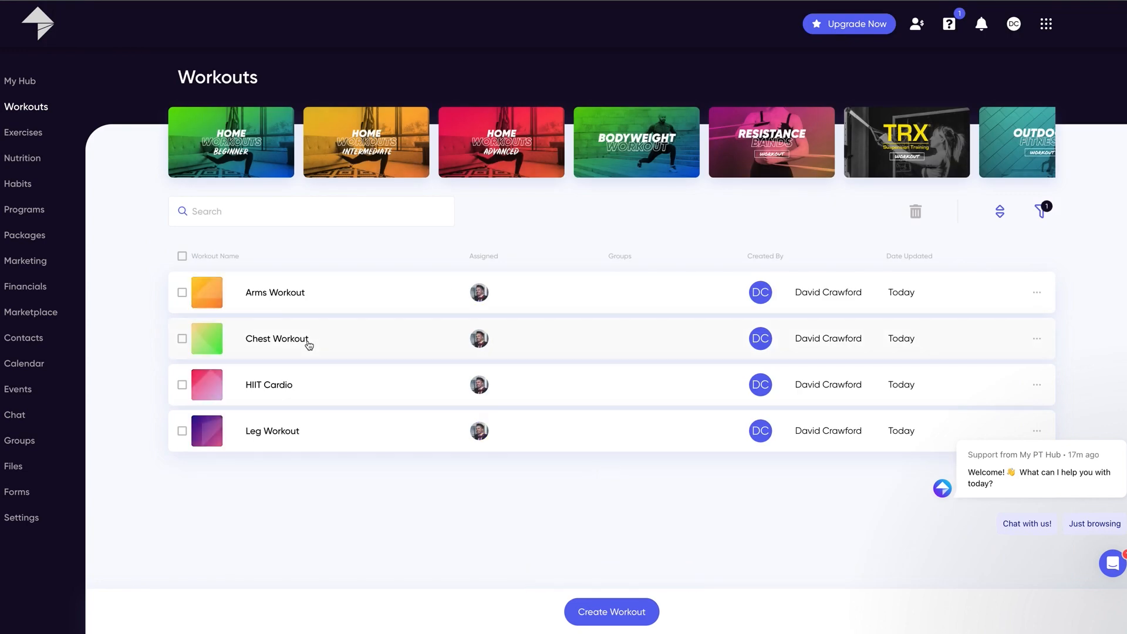
Open the Exercises section, dismiss its getting-started guide, and browse the exercise list.
left_click(18, 135)
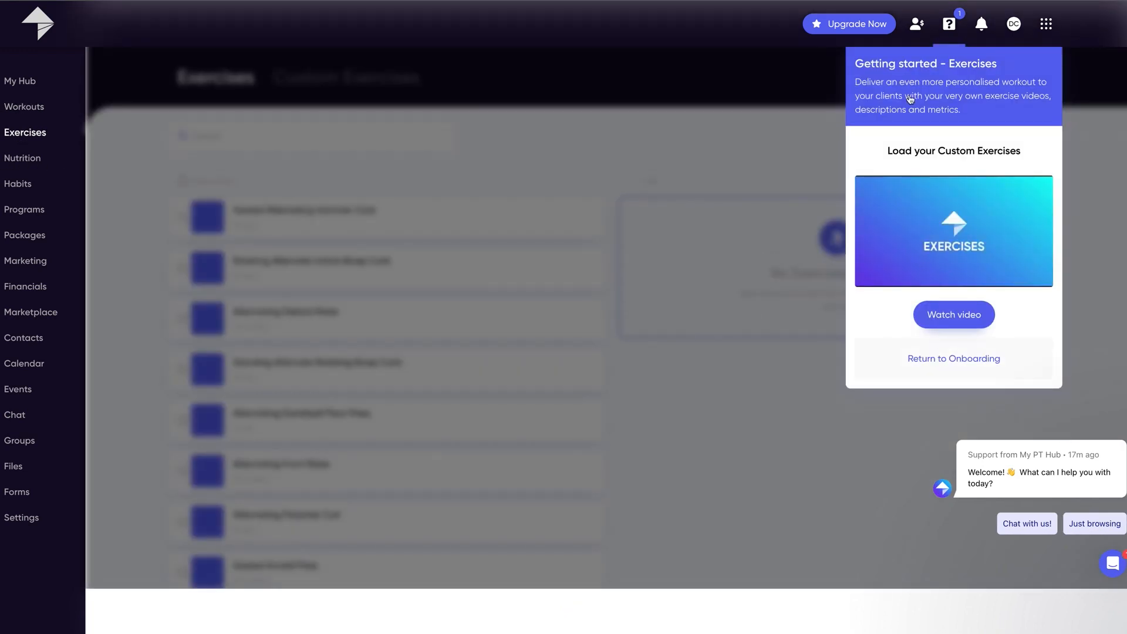
left_click(894, 443)
scroll(404, 329, "down", 1)
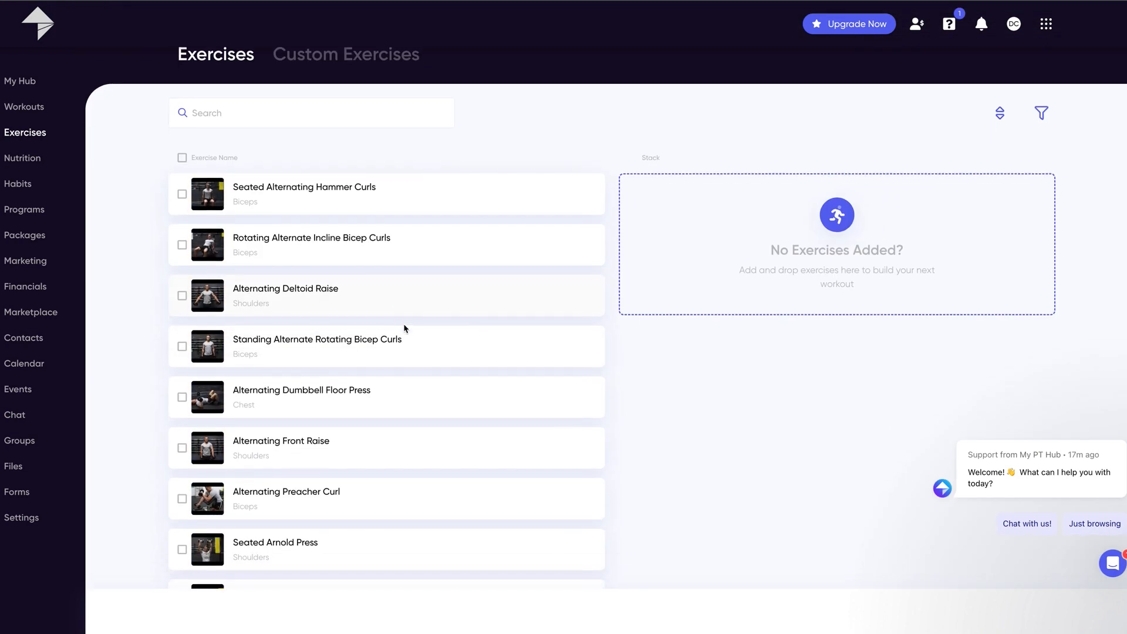
scroll(404, 329, "down", 10)
scroll(406, 327, "down", 10)
scroll(408, 326, "down", 12)
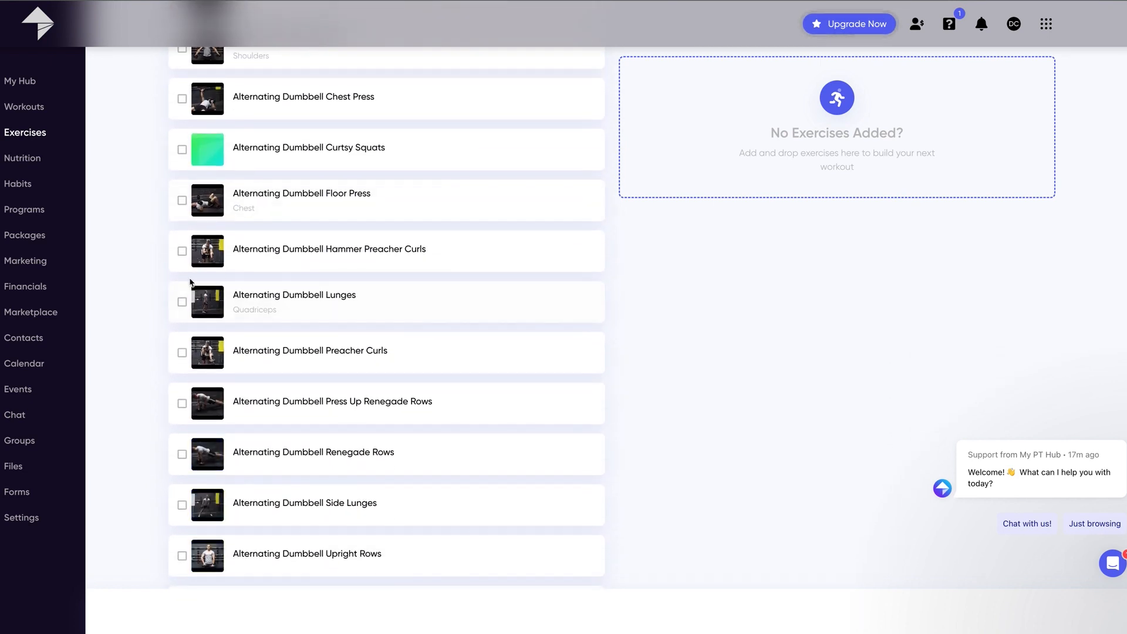
Go to the Nutrition section and review the foods and nutrient values in the plan's Breakfast and Lunch meals.
left_click(24, 160)
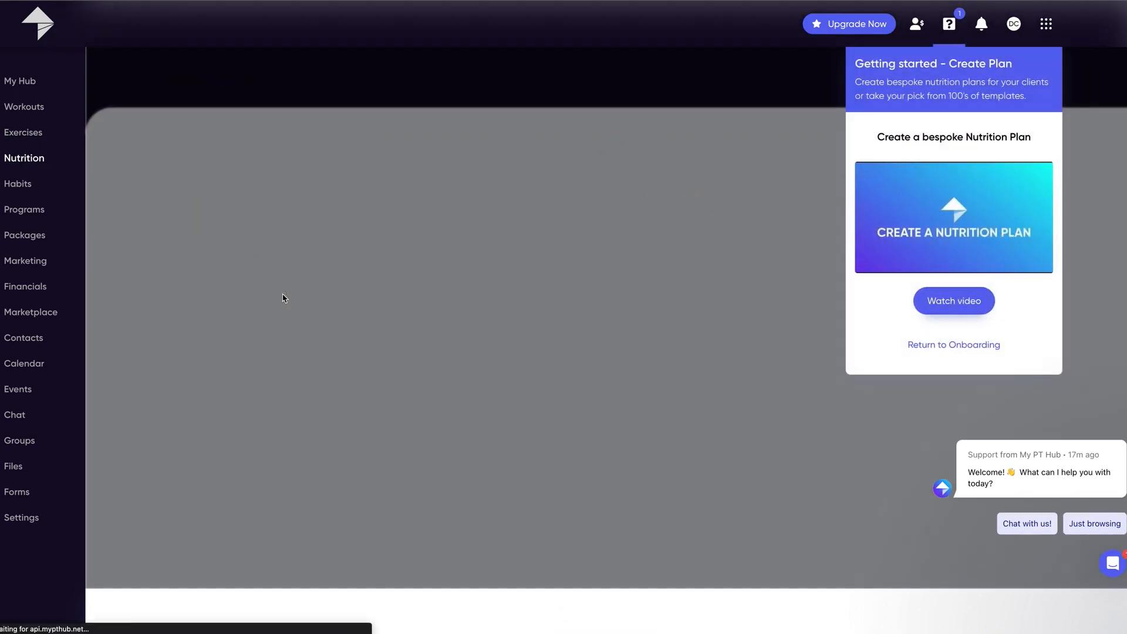
scroll(560, 357, "down", 3)
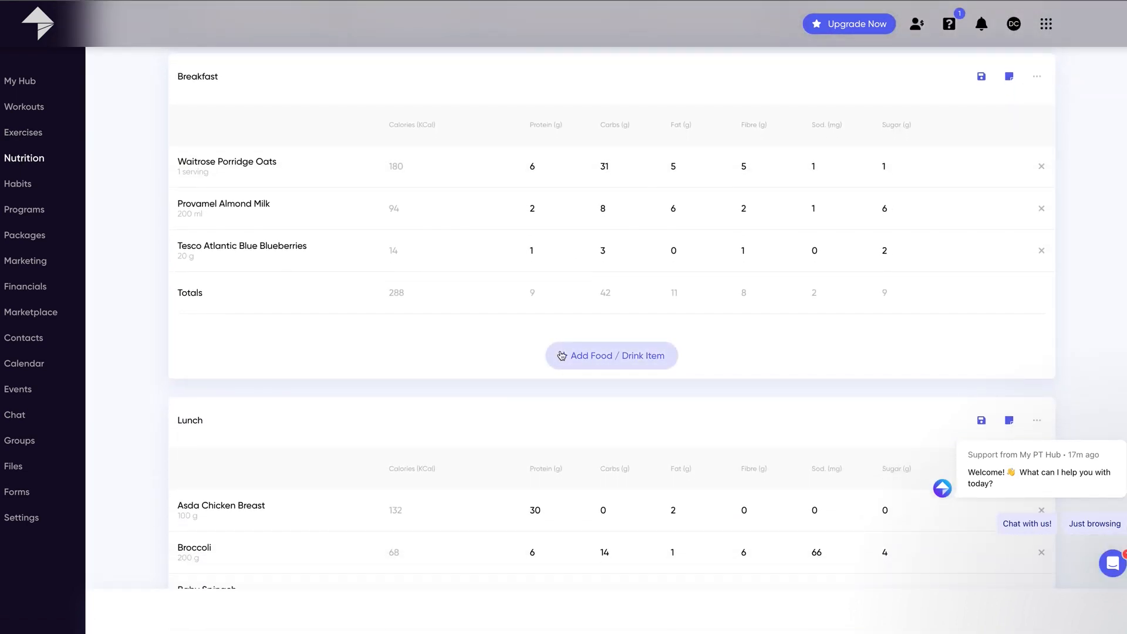
scroll(562, 355, "down", 5)
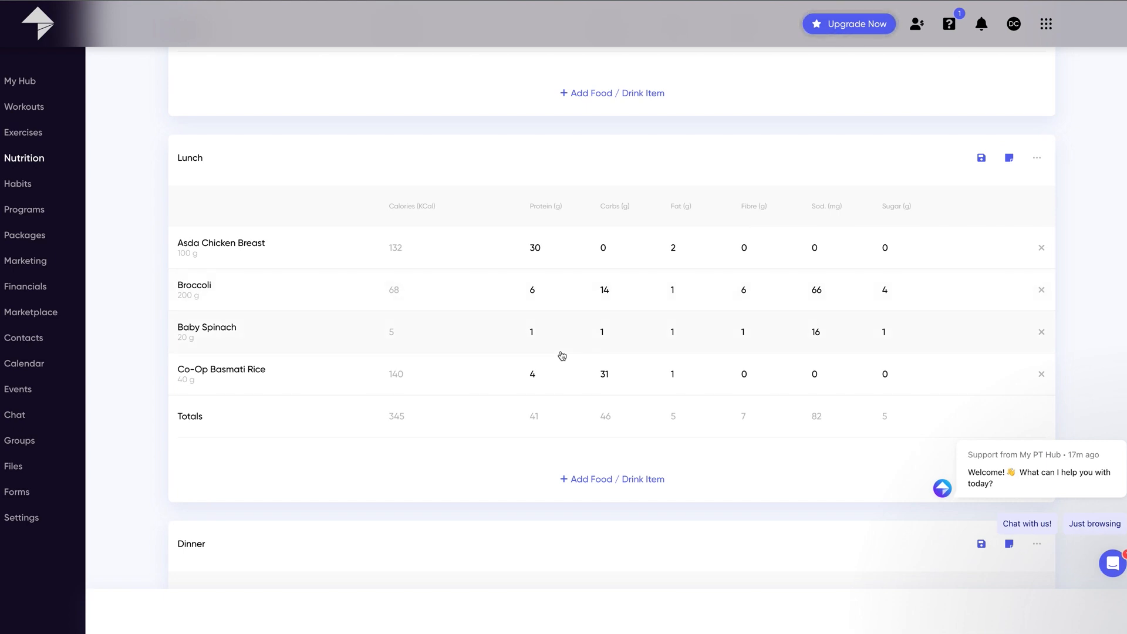
scroll(561, 354, "up", 1)
scroll(558, 350, "up", 3)
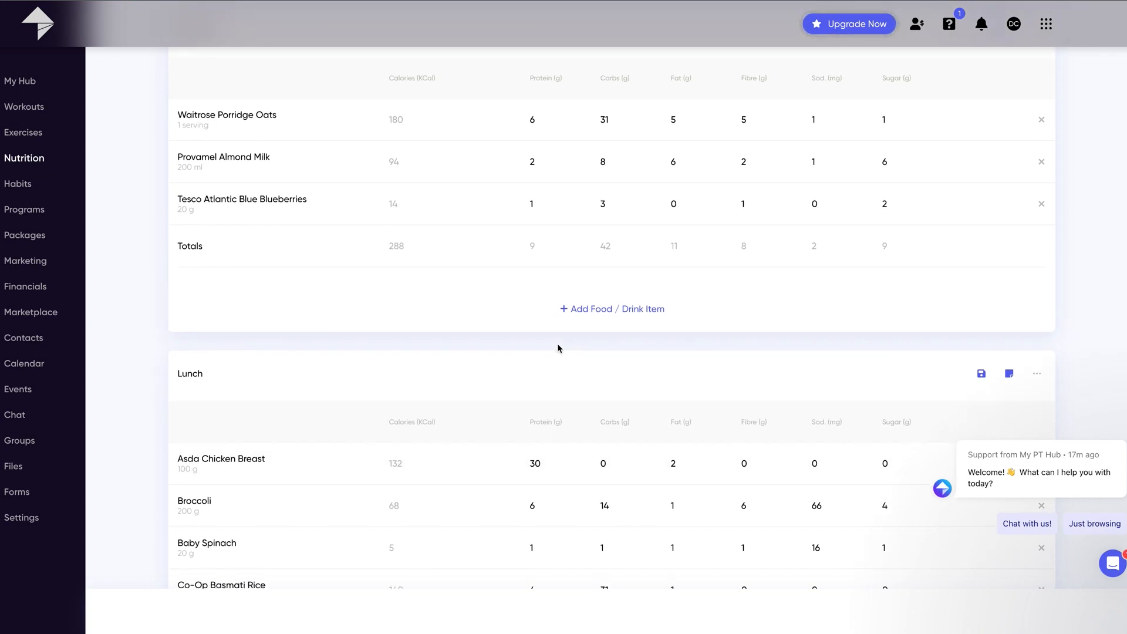
Go to the Habits section, examine the options of the Create Habit form, and close it without creating a habit.
left_click(17, 184)
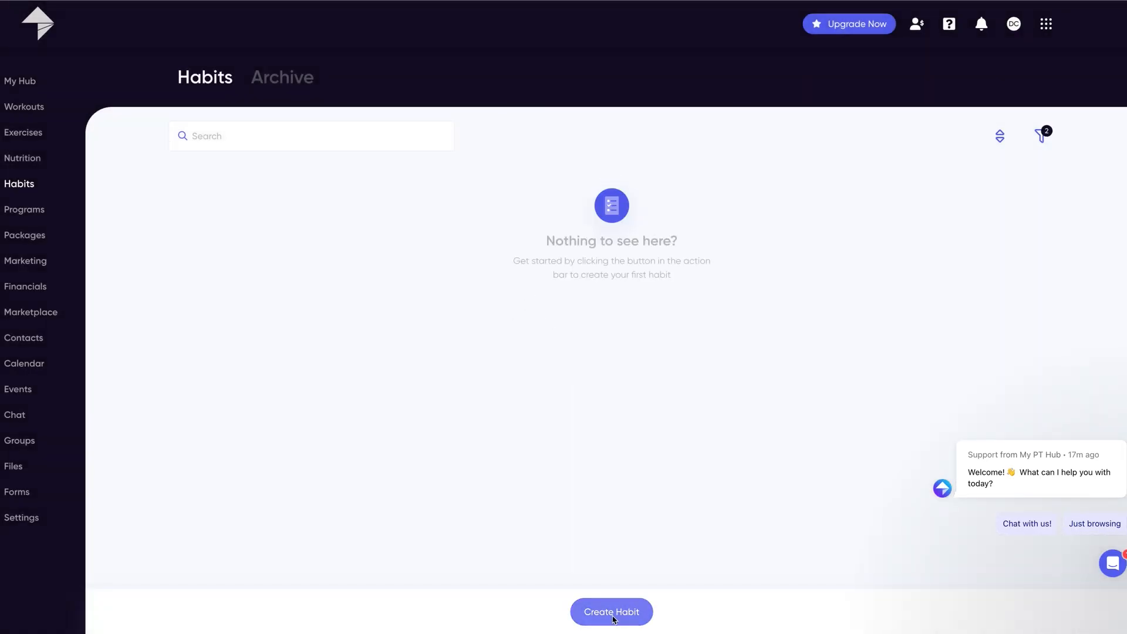
left_click(611, 612)
left_click(424, 257)
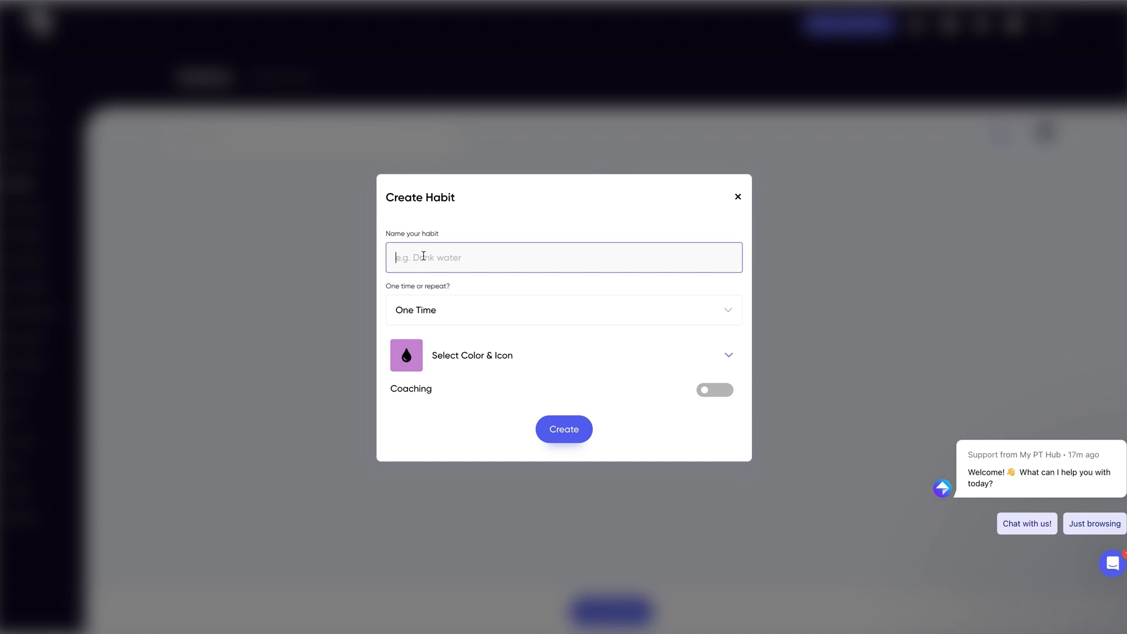
left_click(738, 199)
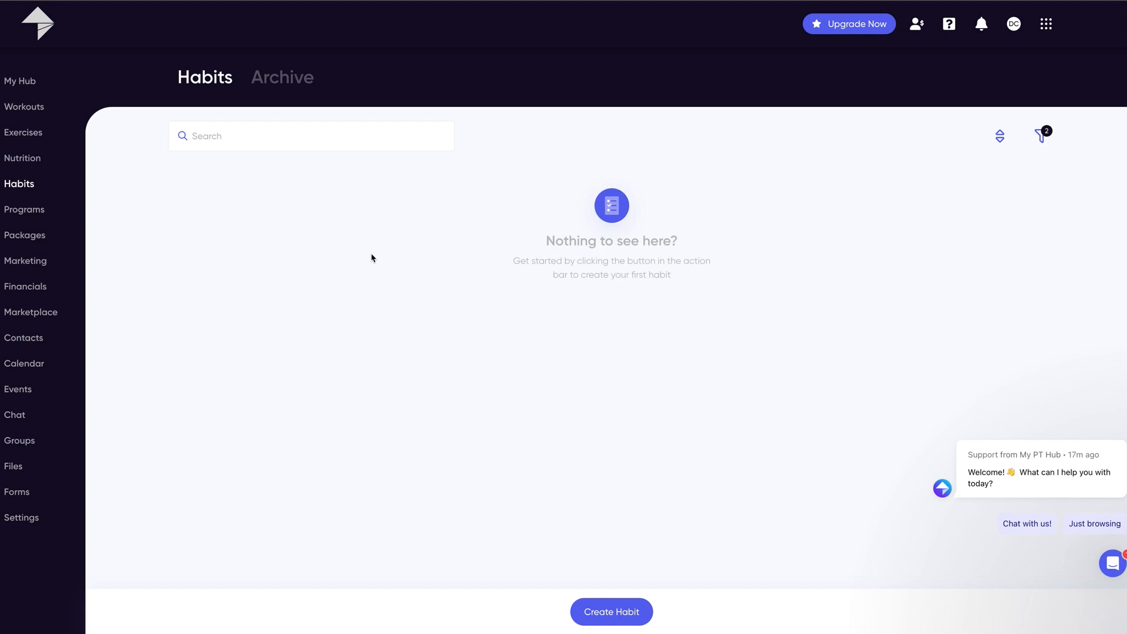
View the Programs section with its ready-made program templates, followed by the Packages section.
left_click(16, 214)
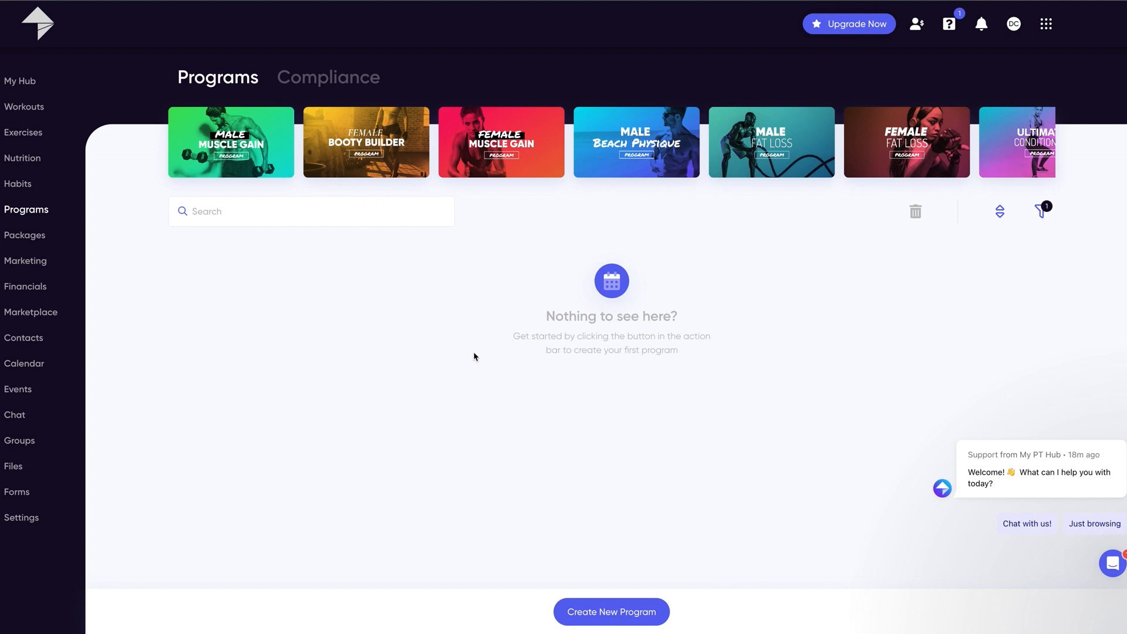
left_click(18, 237)
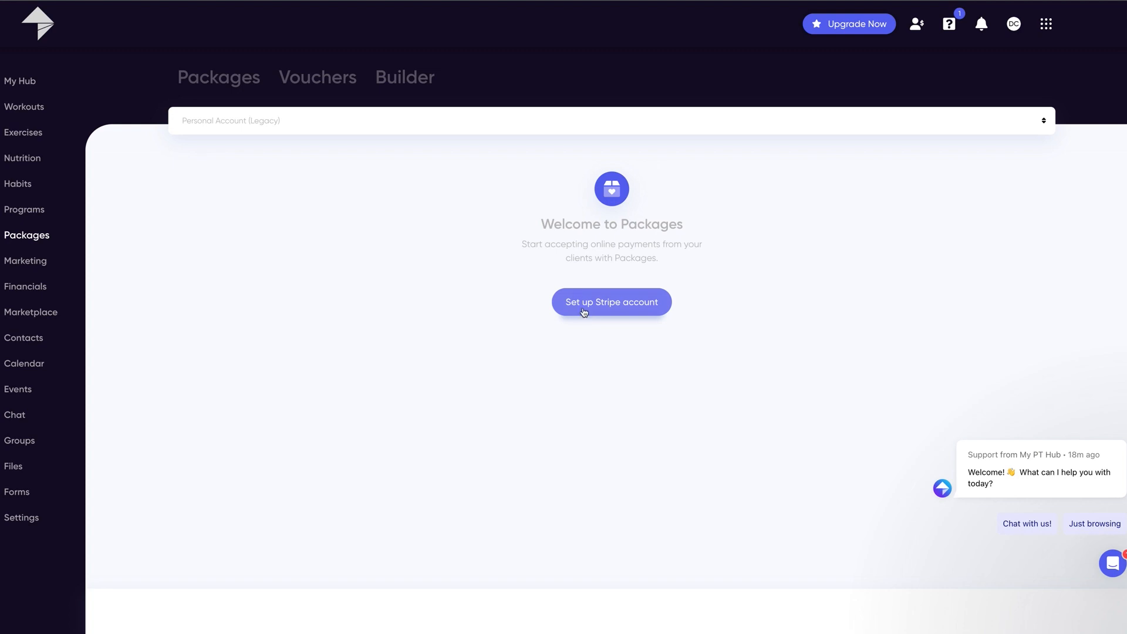
Open the Marketing section and examine the landing page setup from the Header down to the Trainer Store settings.
left_click(29, 265)
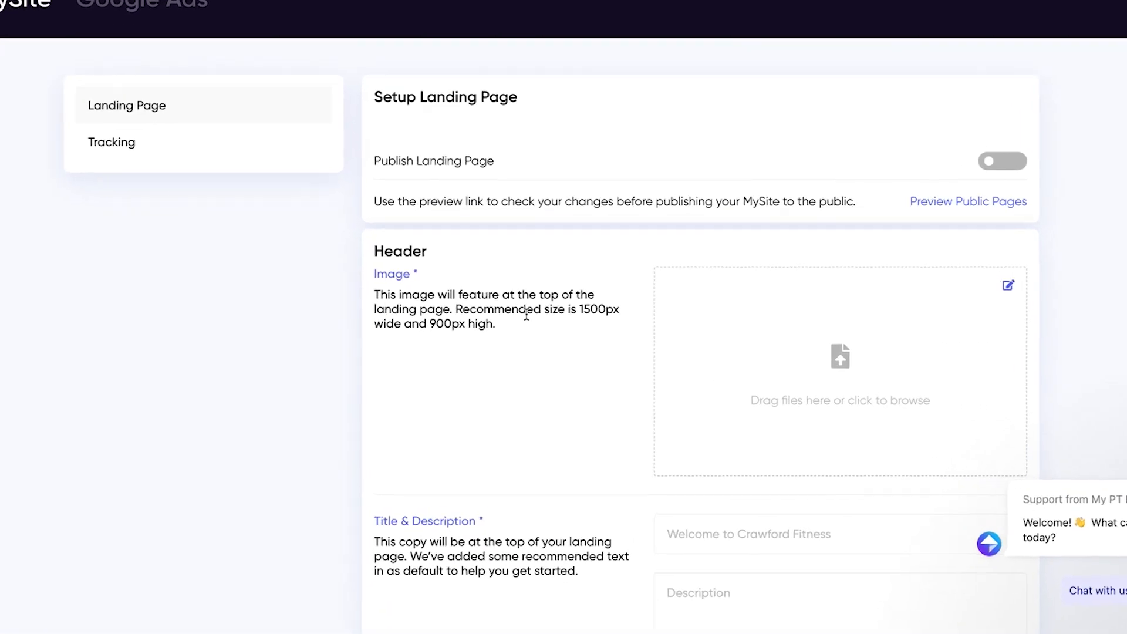
scroll(509, 300, "up", 2)
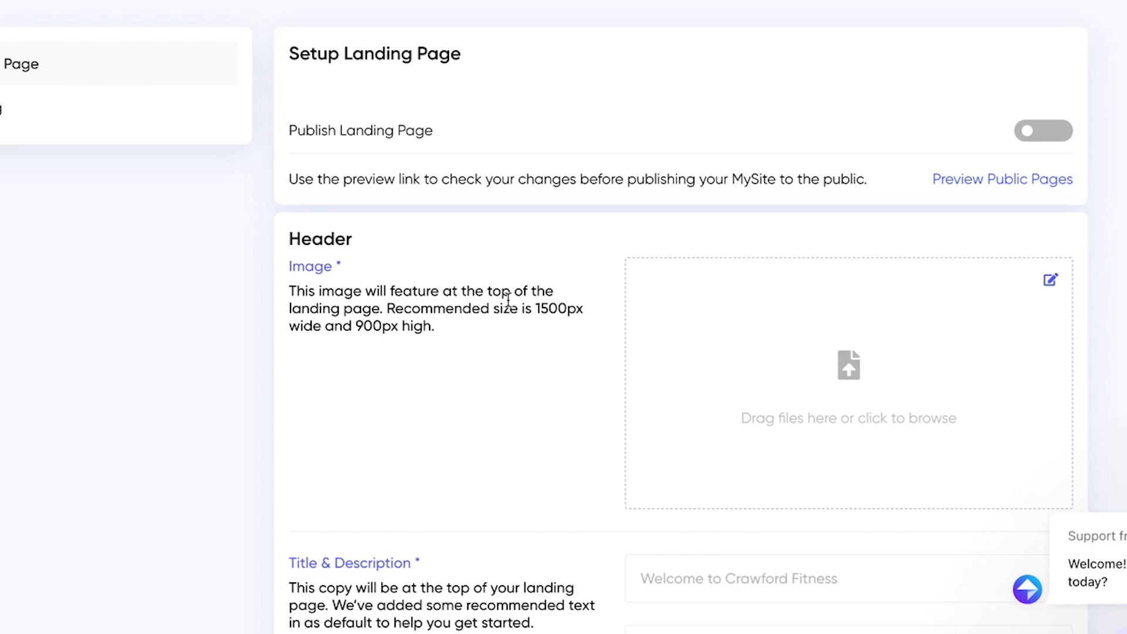
scroll(508, 301, "down", 8)
scroll(628, 403, "down", 3)
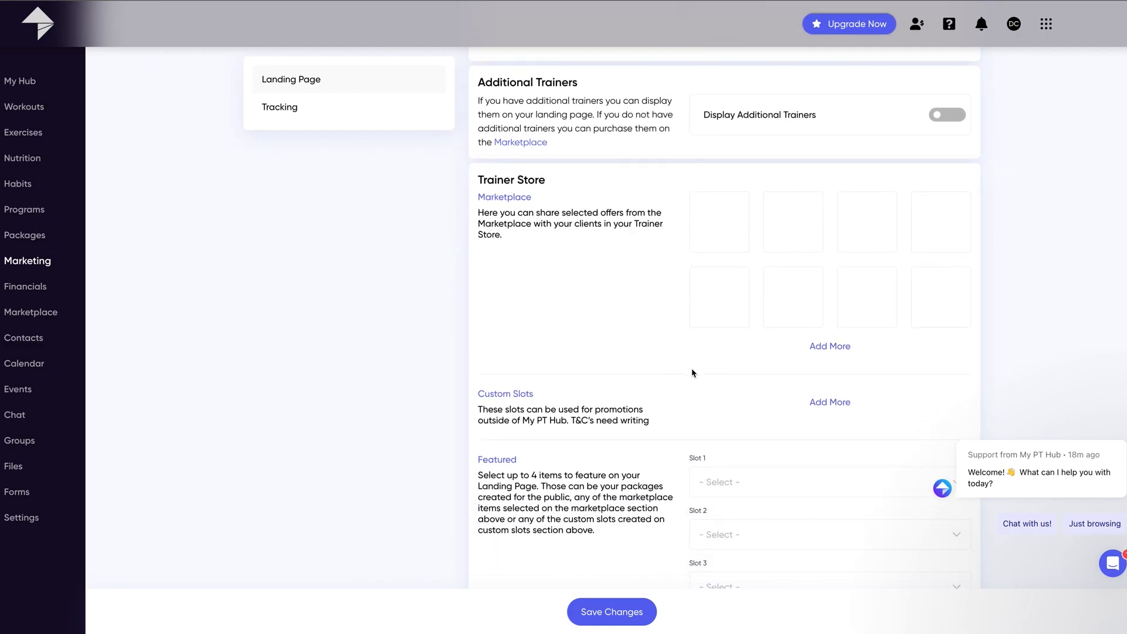
scroll(693, 374, "up", 1)
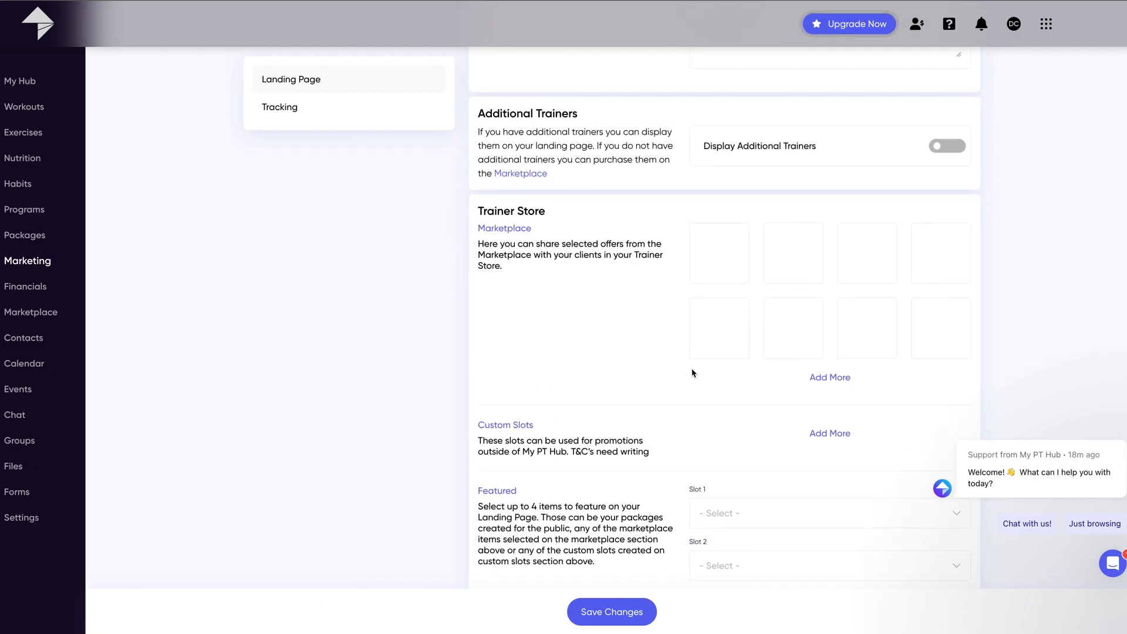
scroll(627, 374, "down", 3)
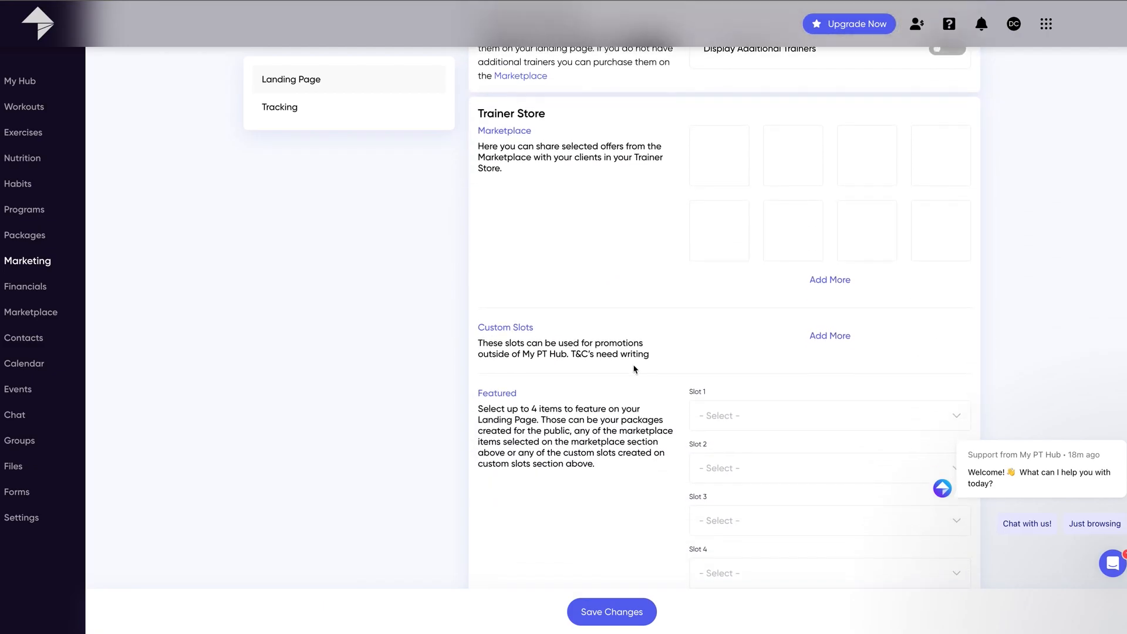
Review the landing page's Testimonials and Social Profiles settings, and return to the Featured slots.
scroll(797, 378, "down", 6)
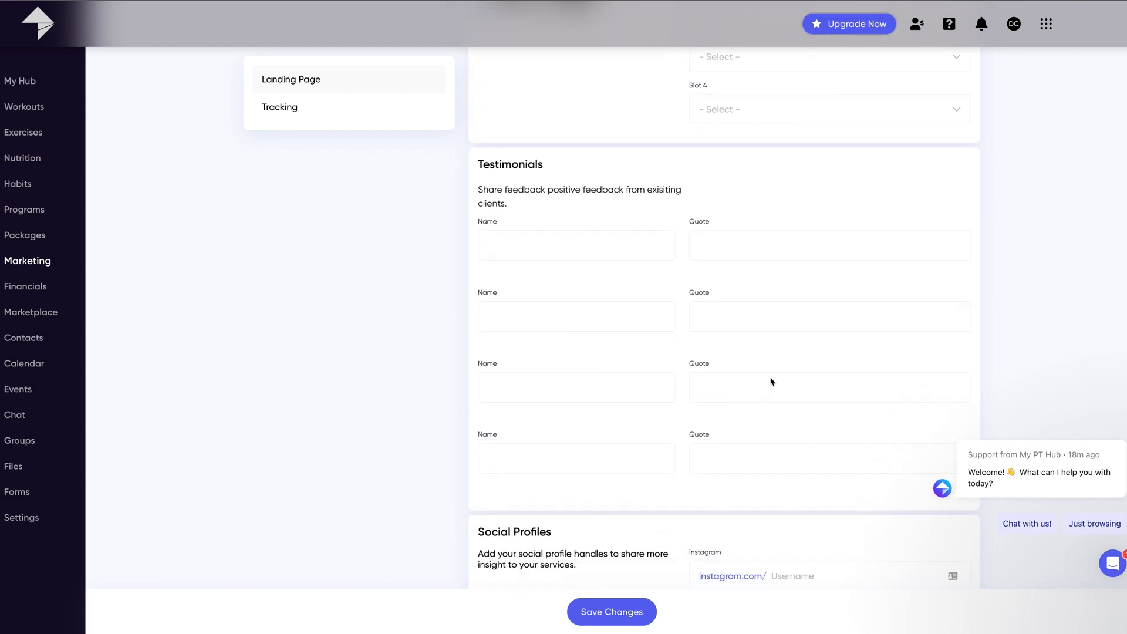
scroll(771, 381, "down", 1)
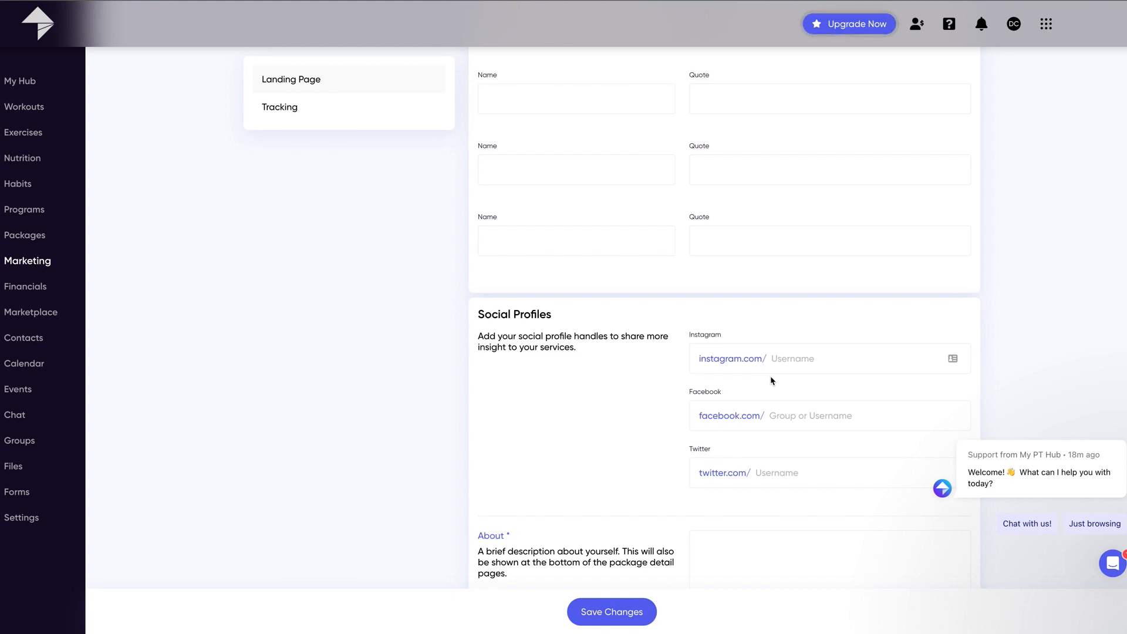
scroll(760, 376, "up", 4)
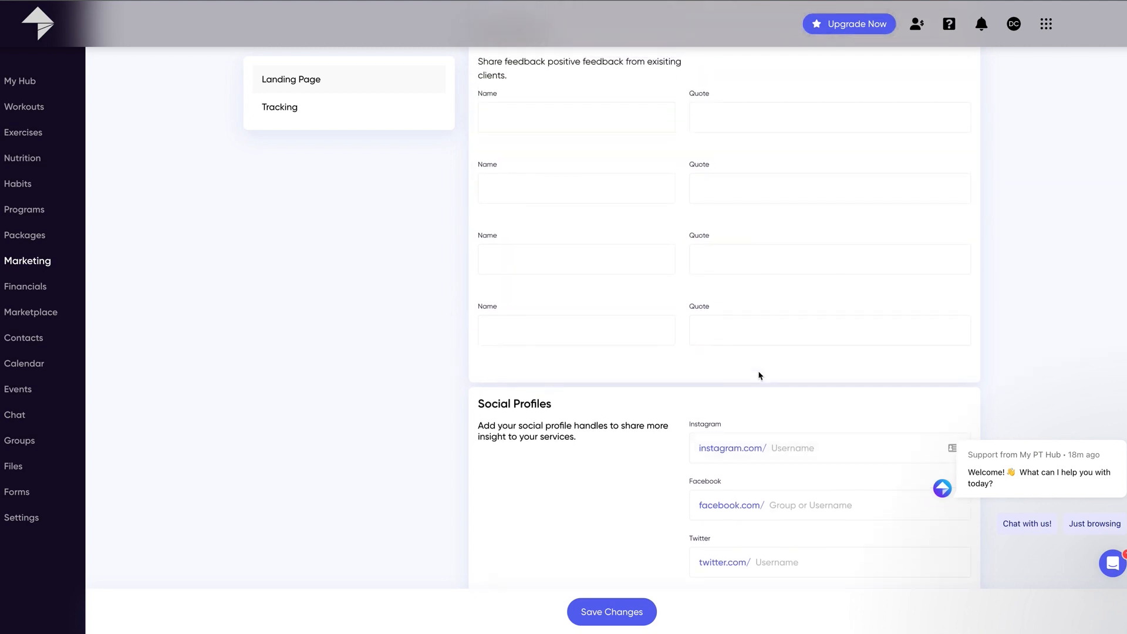
scroll(760, 376, "up", 1)
scroll(758, 371, "up", 5)
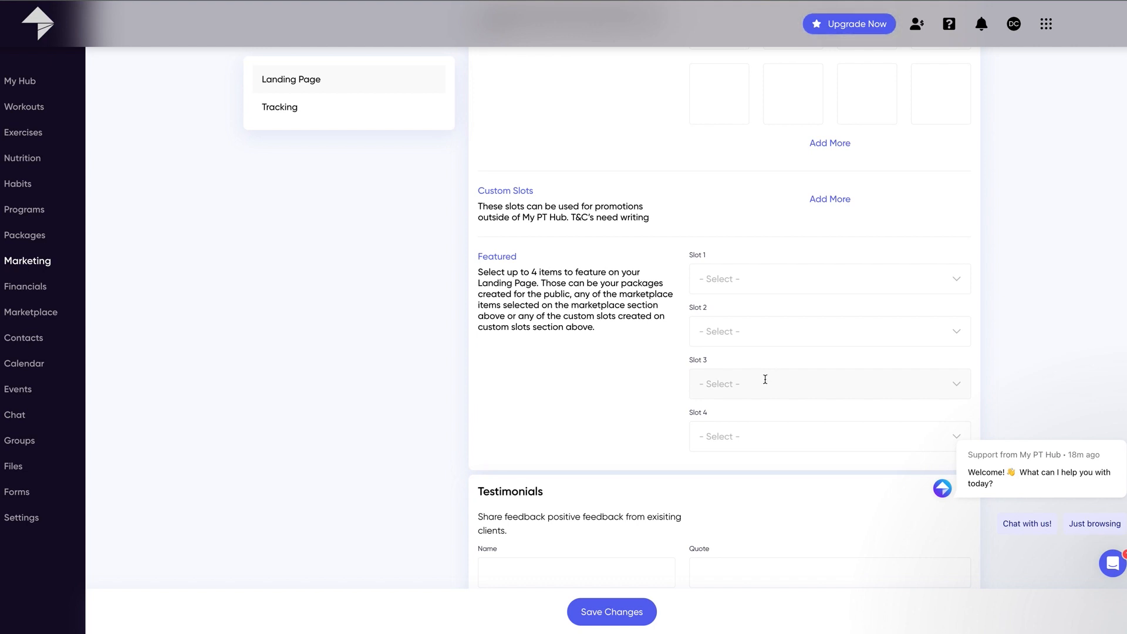
Return to the start of the landing page setup, and open Financials to view its Analytics with the getting-started guide dismissed.
scroll(766, 380, "up", 8)
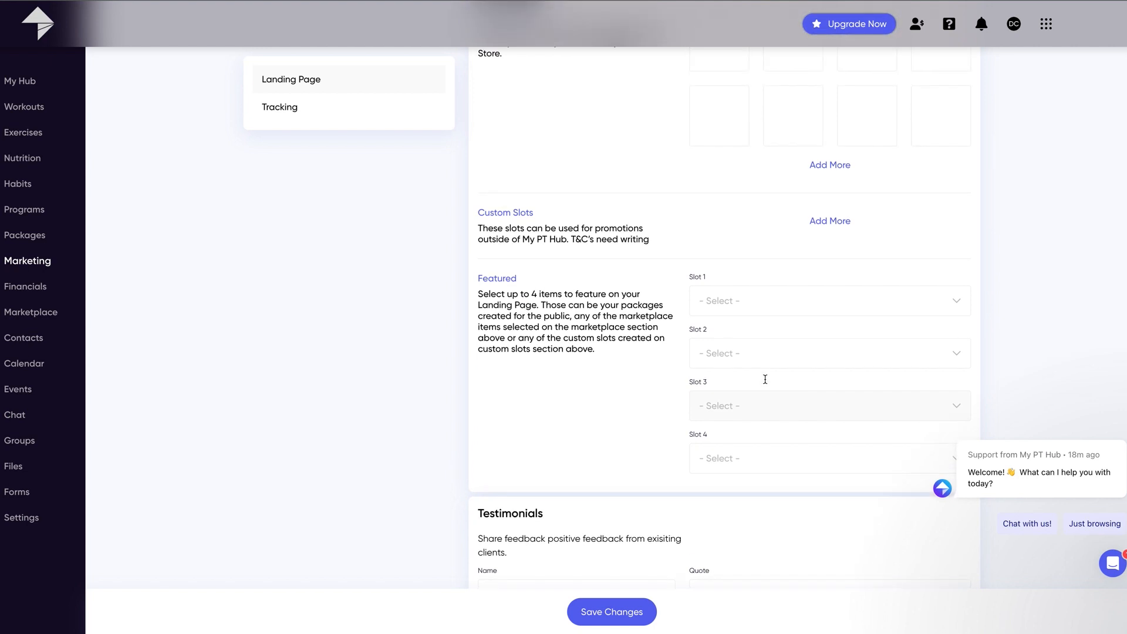
scroll(766, 383, "up", 4)
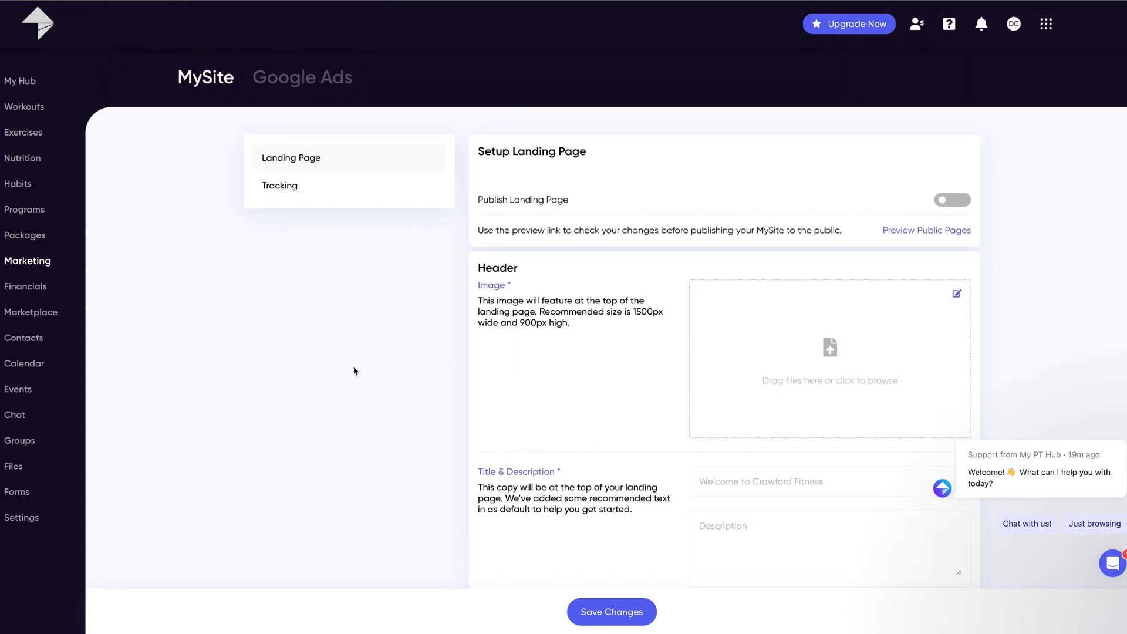
scroll(719, 376, "down", 1)
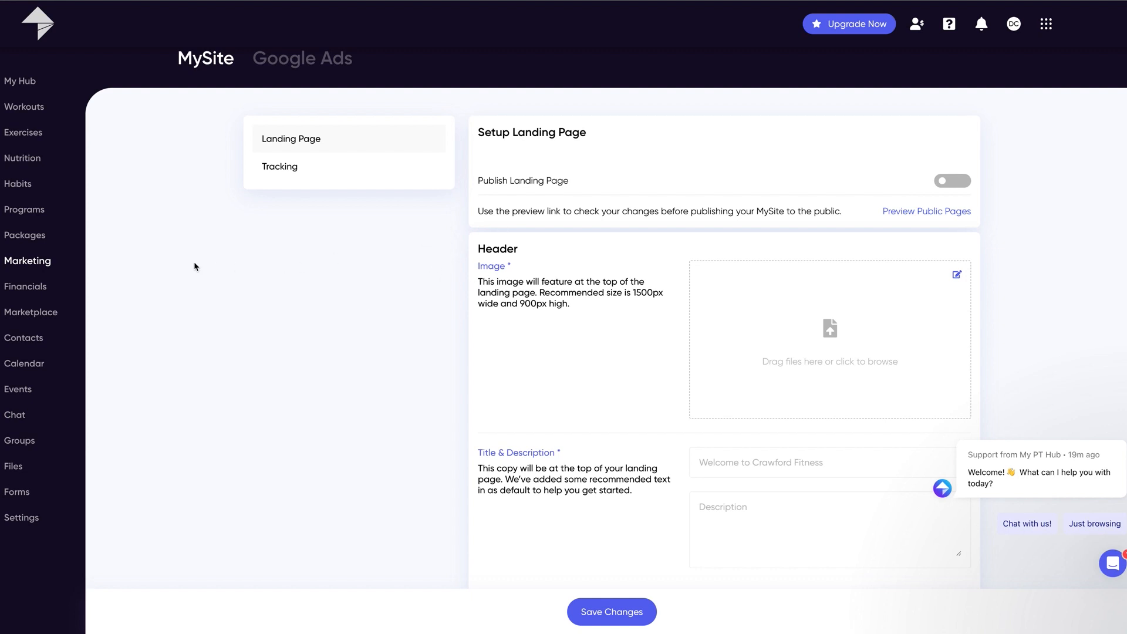
left_click(27, 288)
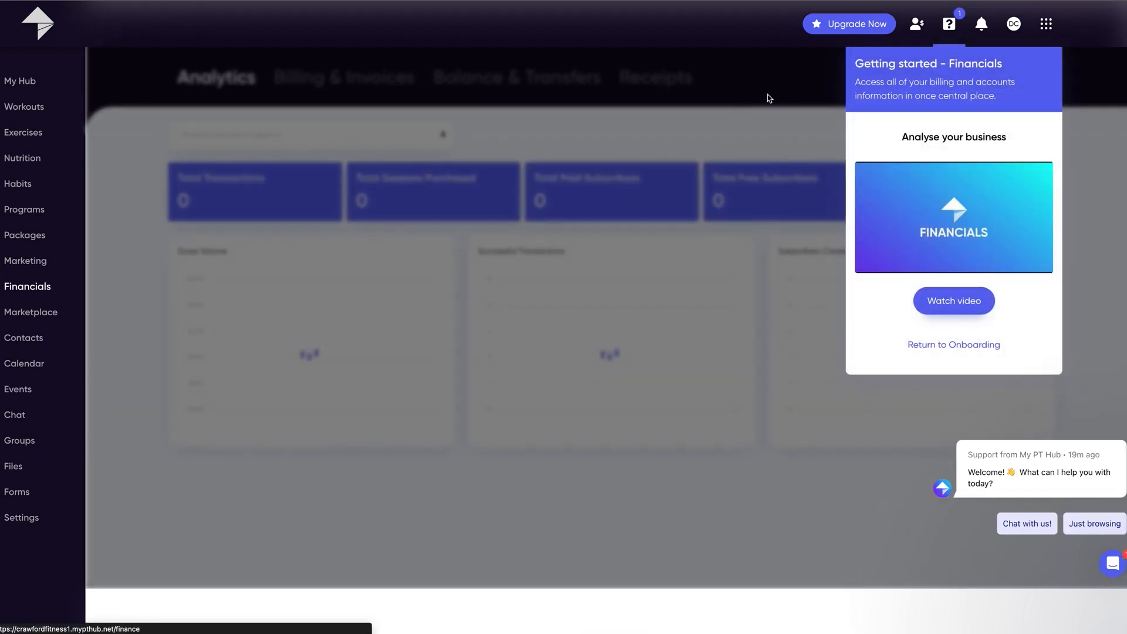
left_click(769, 99)
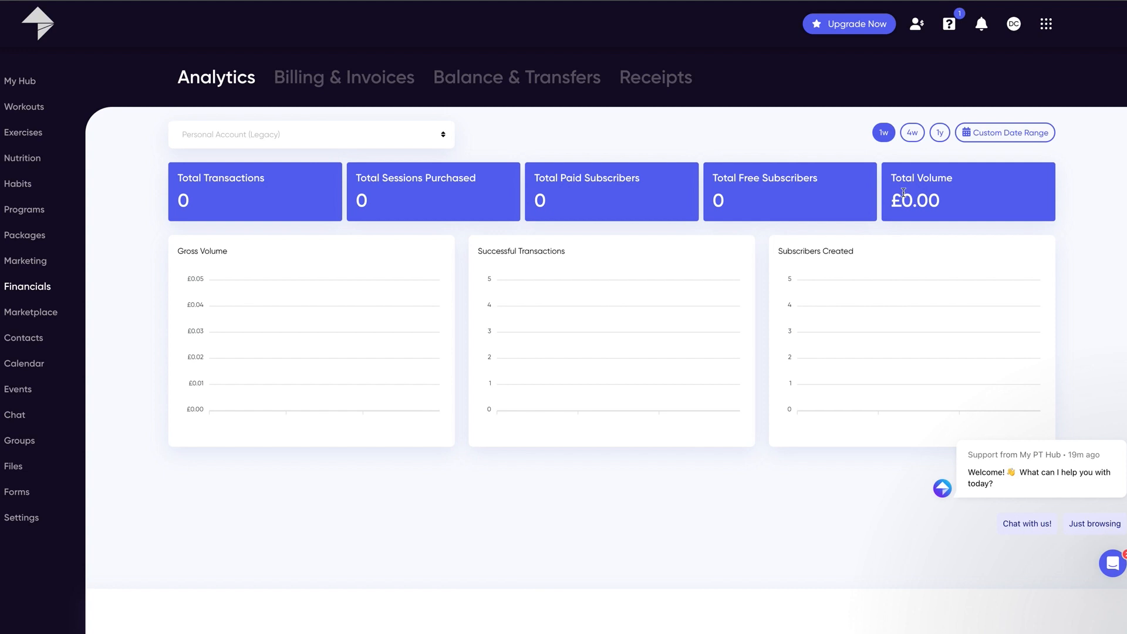
Open the Marketplace and examine its discounts, brands, popular templates, paid upgrades and trainer resources.
left_click(43, 319)
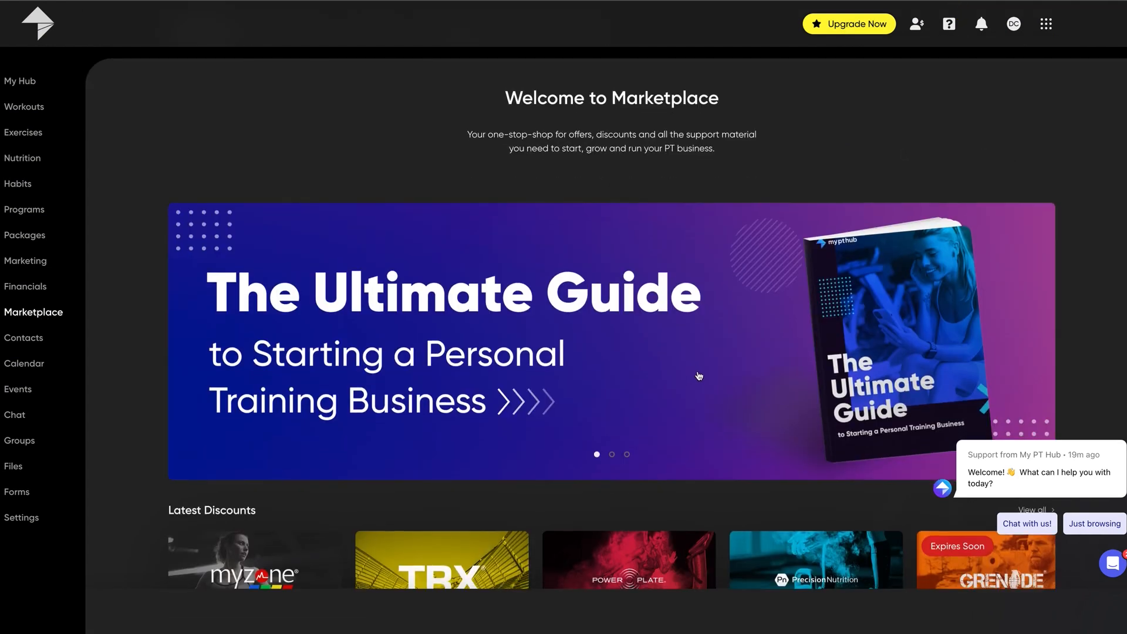
scroll(700, 376, "down", 3)
scroll(700, 376, "down", 2)
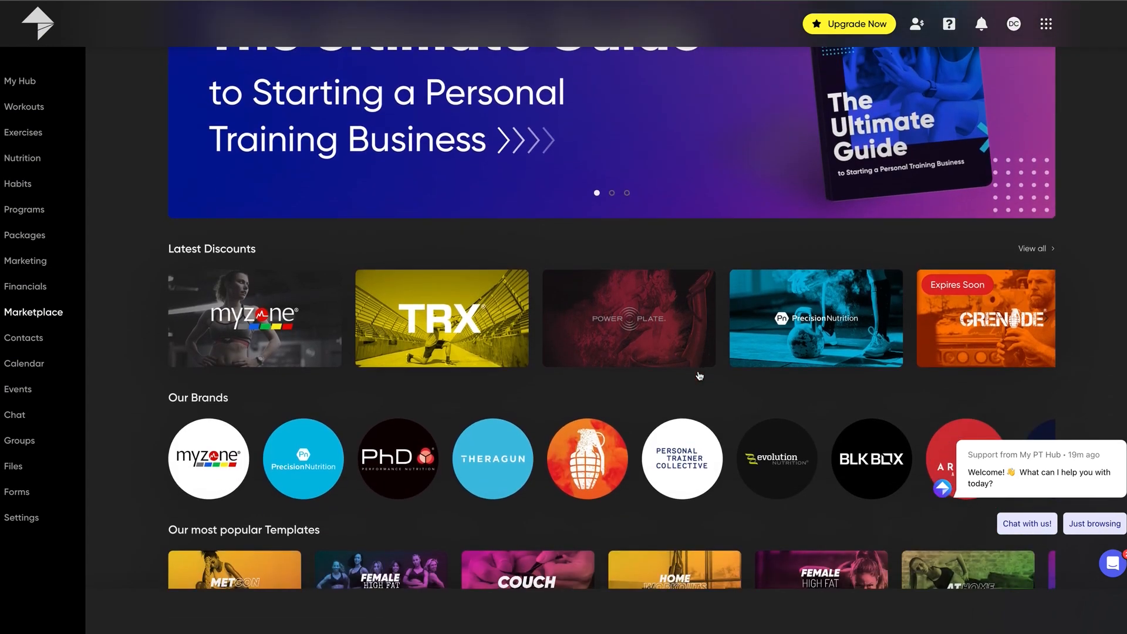
scroll(700, 376, "down", 2)
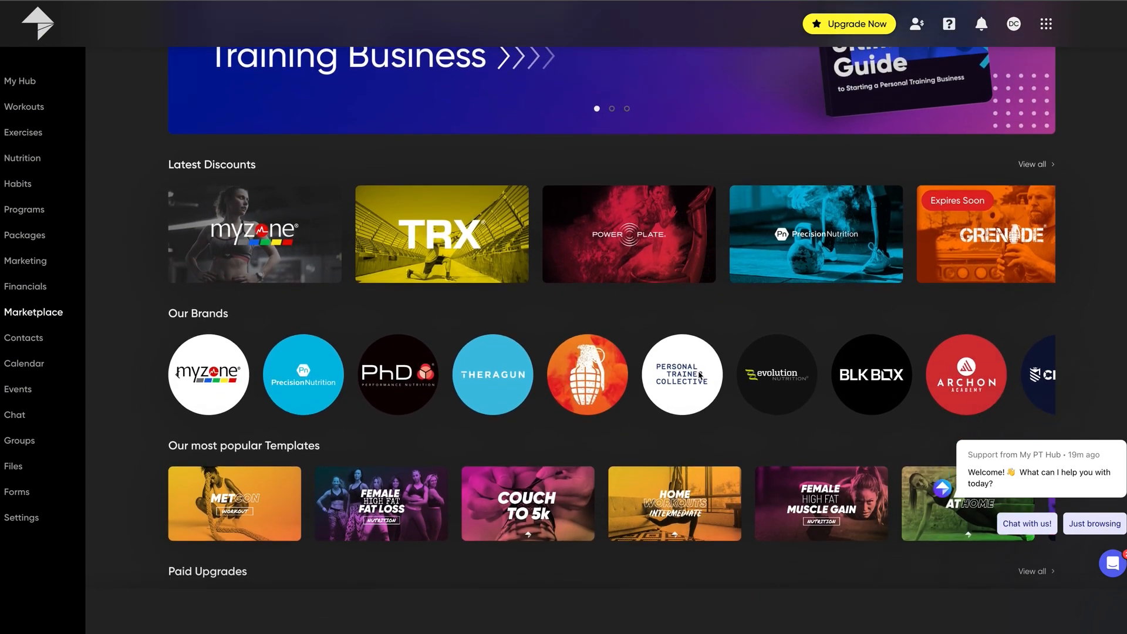
scroll(698, 373, "down", 3)
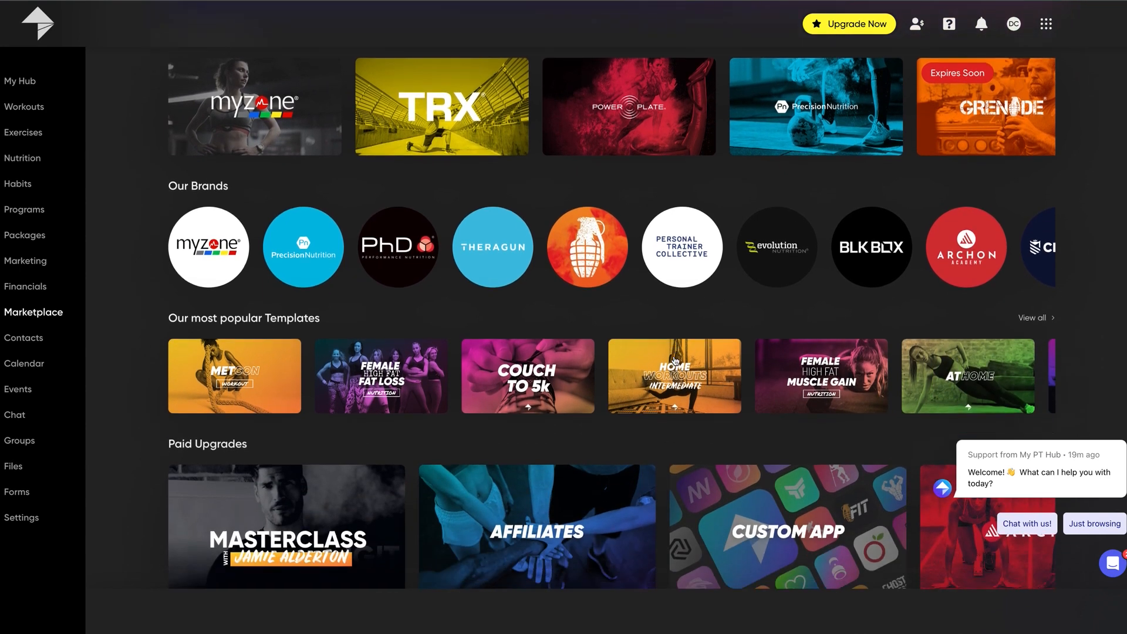
scroll(676, 361, "down", 3)
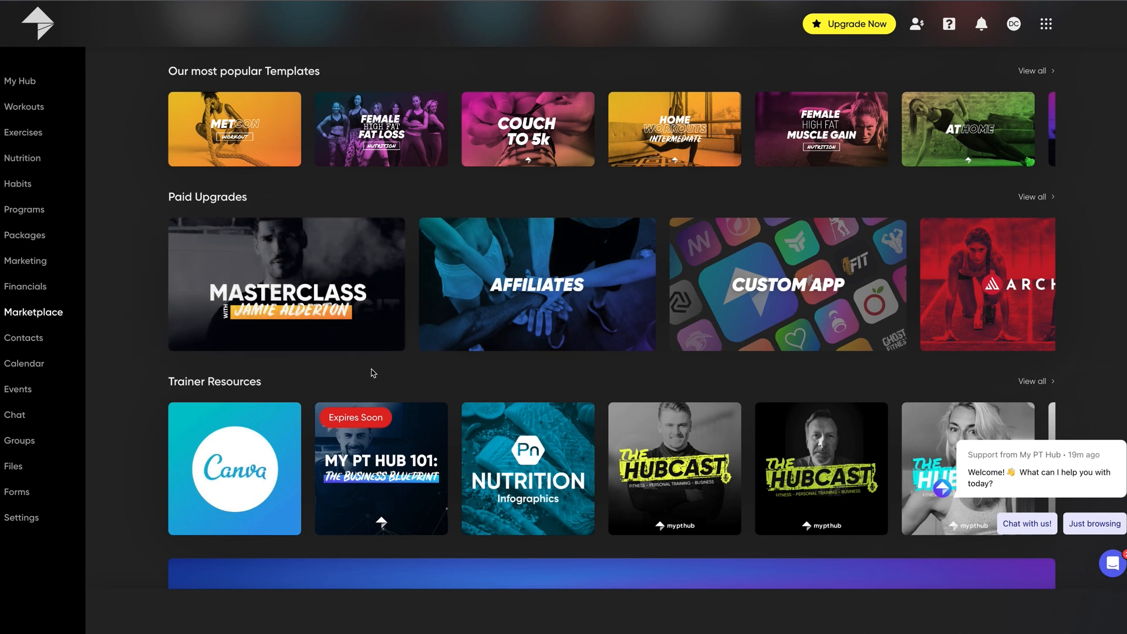
scroll(387, 372, "down", 1)
scroll(391, 372, "up", 10)
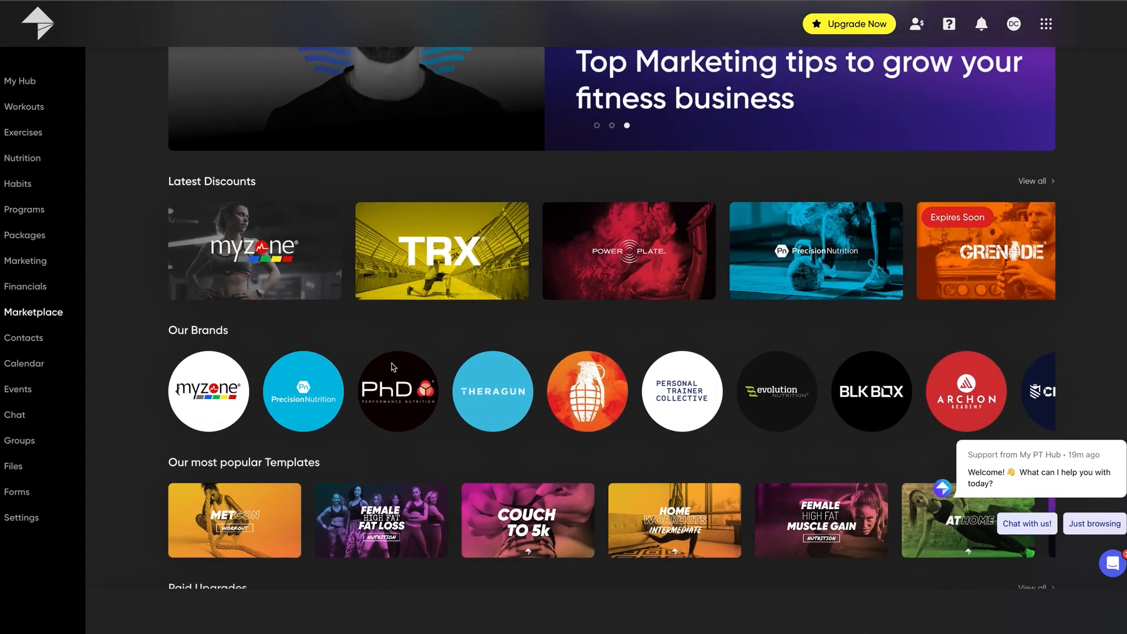
scroll(397, 368, "up", 2)
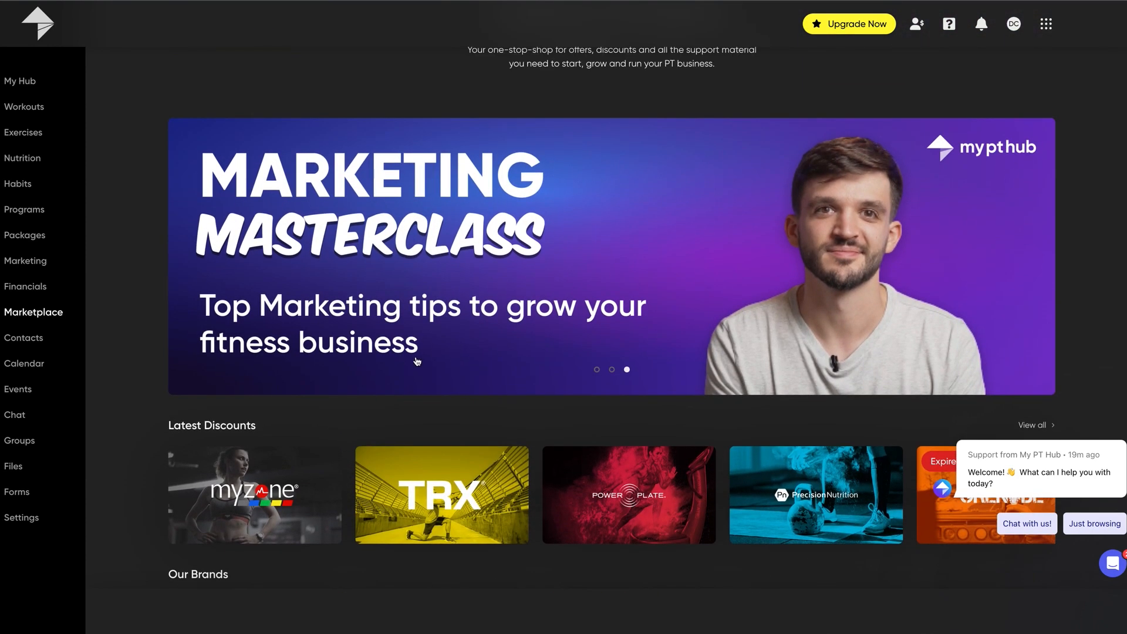
scroll(415, 360, "up", 3)
Open Contacts, go to the listed client's assigned workouts, and review the sections available in the client's profile.
left_click(46, 344)
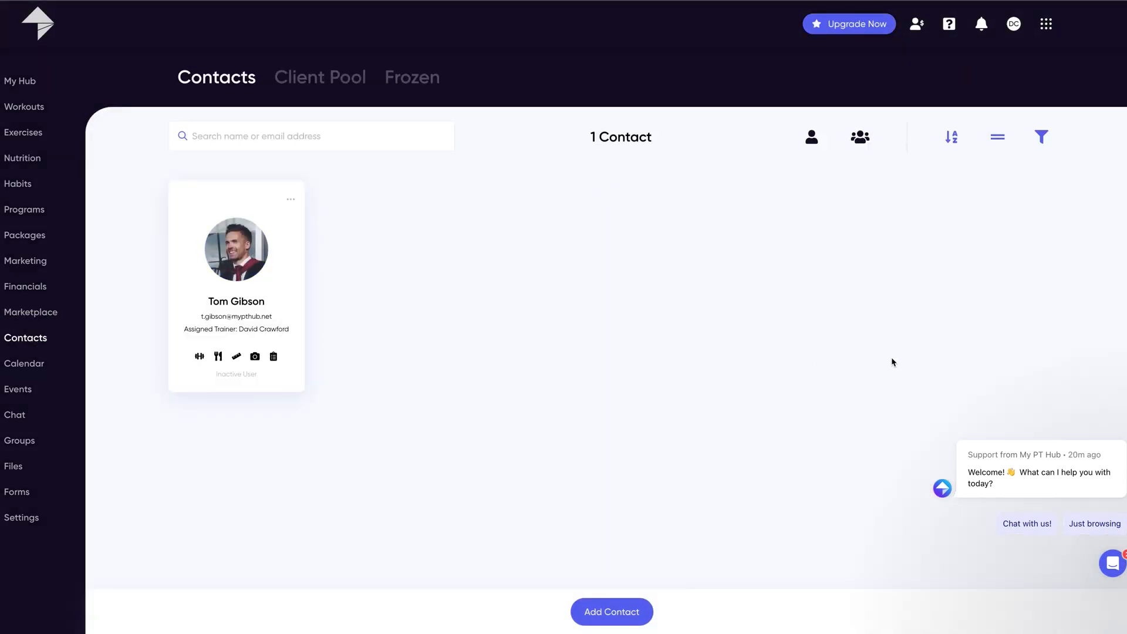
left_click(200, 357)
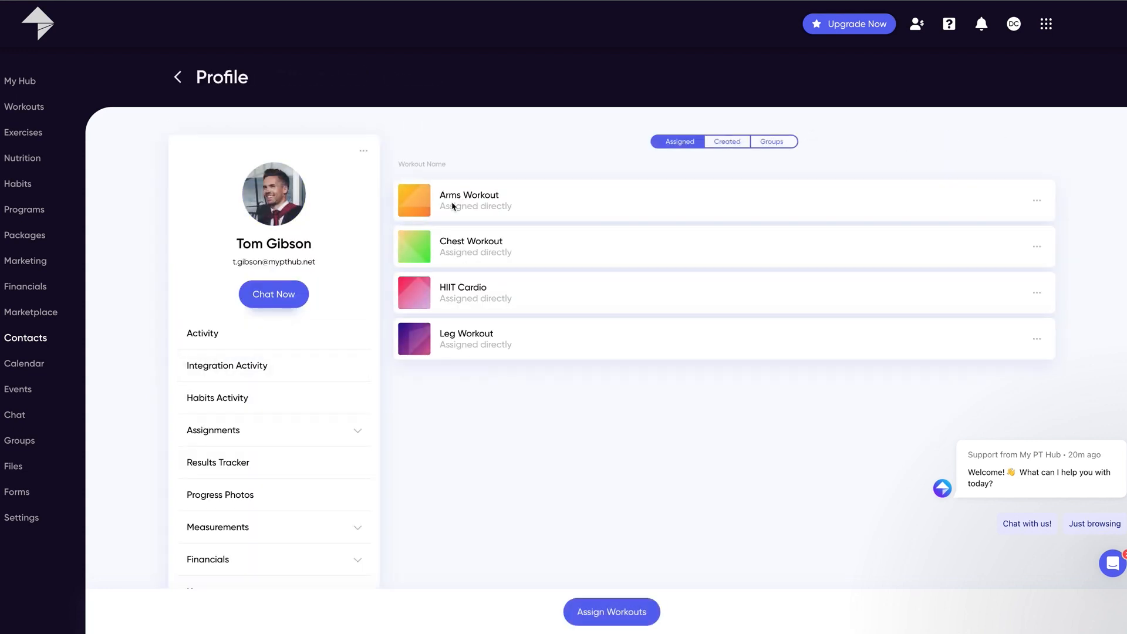
scroll(284, 378, "down", 2)
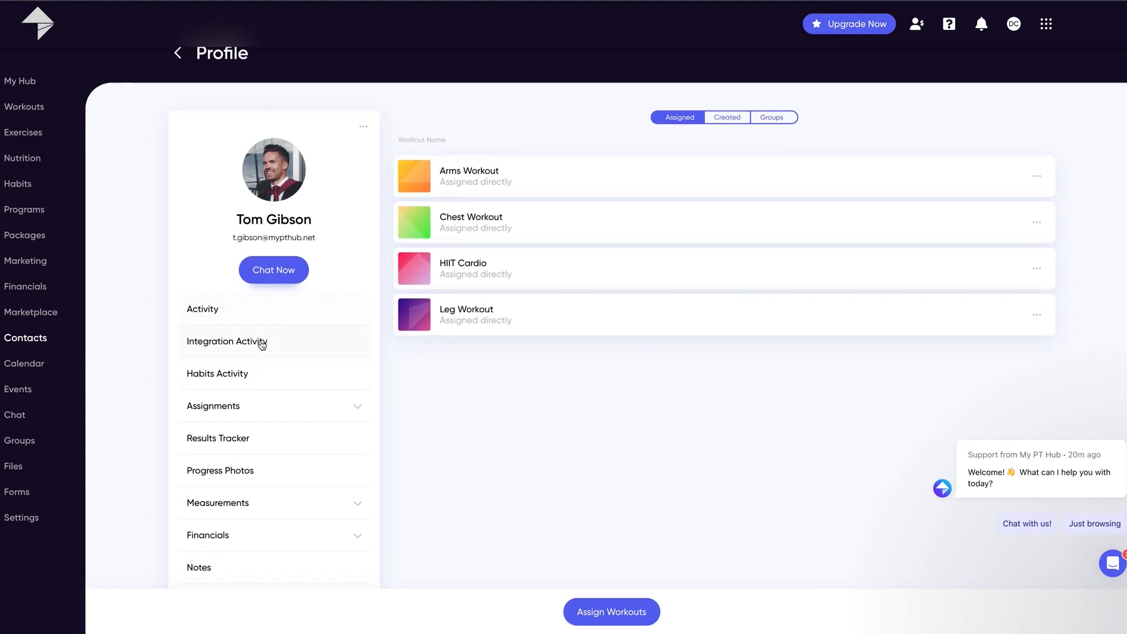
scroll(265, 342, "down", 2)
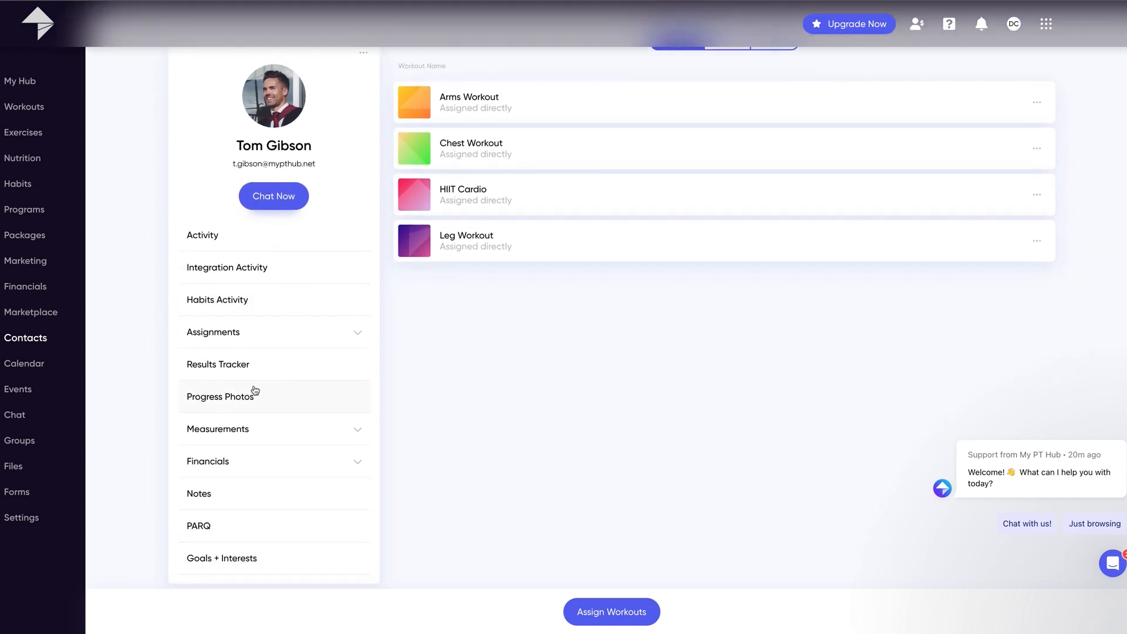
scroll(274, 370, "down", 1)
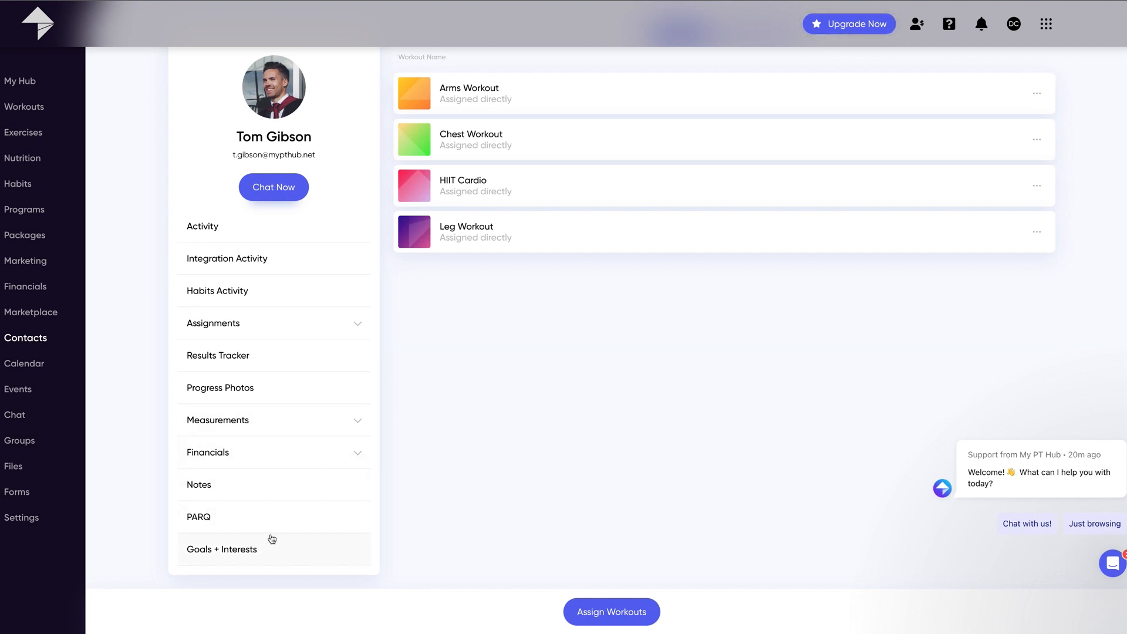
scroll(271, 539, "up", 2)
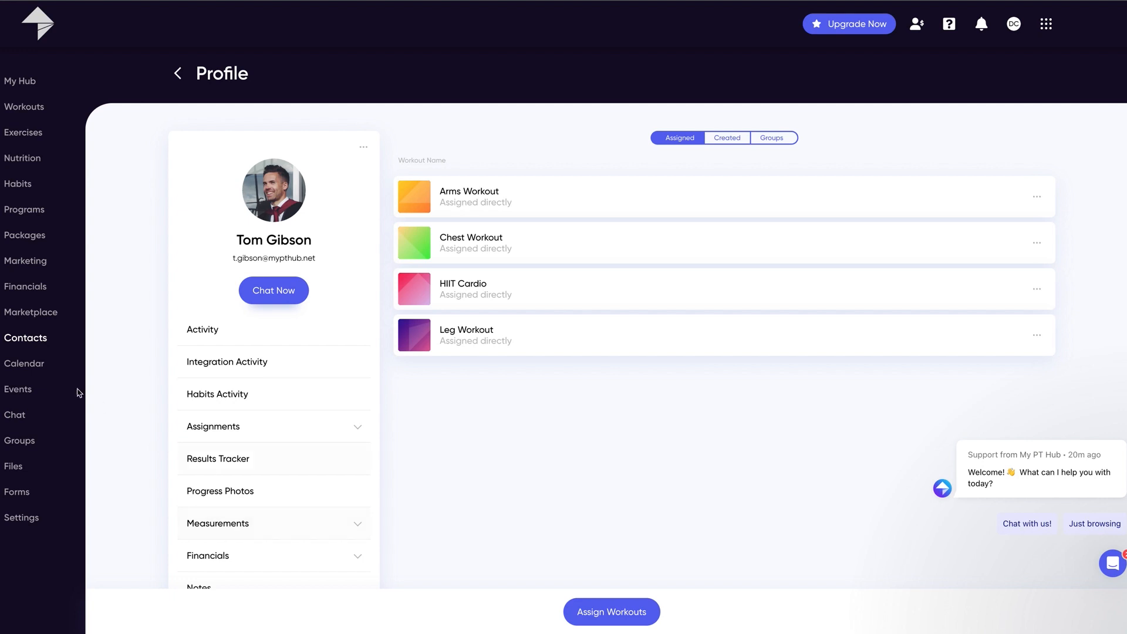
Open the Calendar, examine the fields of the Book an activity form, and close it without booking anything.
left_click(33, 366)
scroll(486, 302, "down", 1)
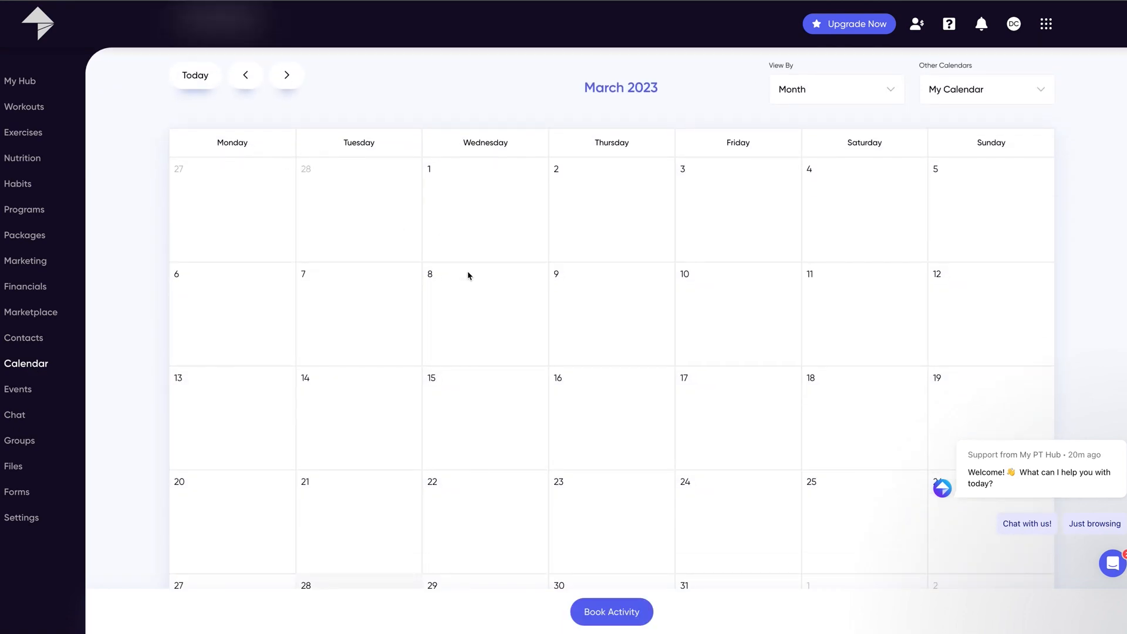
left_click(613, 615)
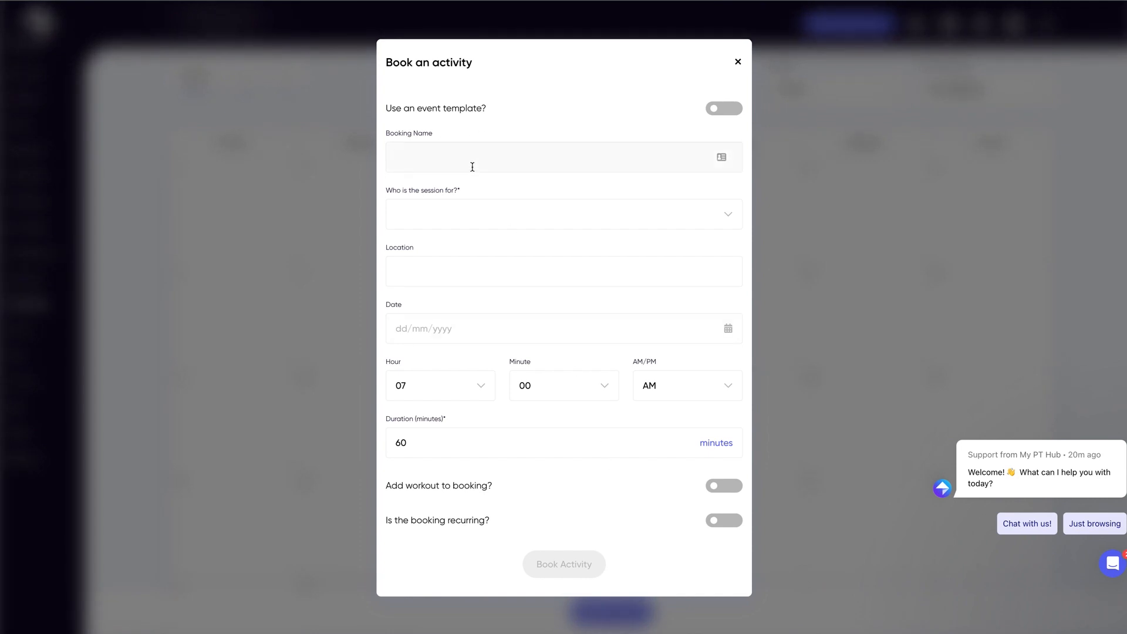
left_click(739, 62)
scroll(874, 135, "down", 1)
scroll(874, 141, "up", 2)
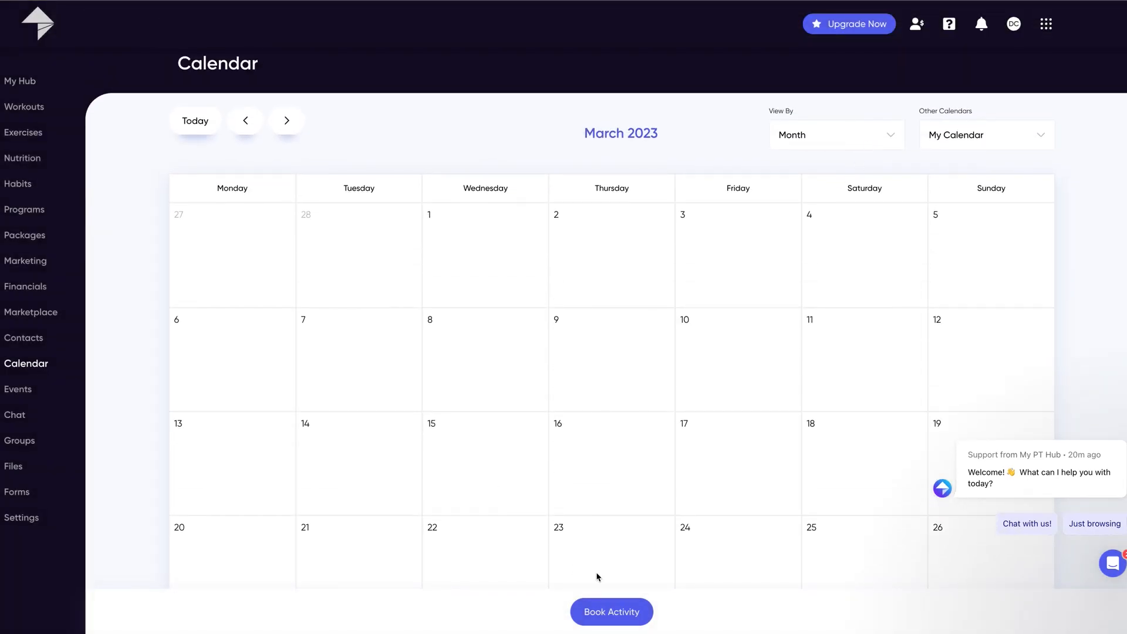
left_click(612, 611)
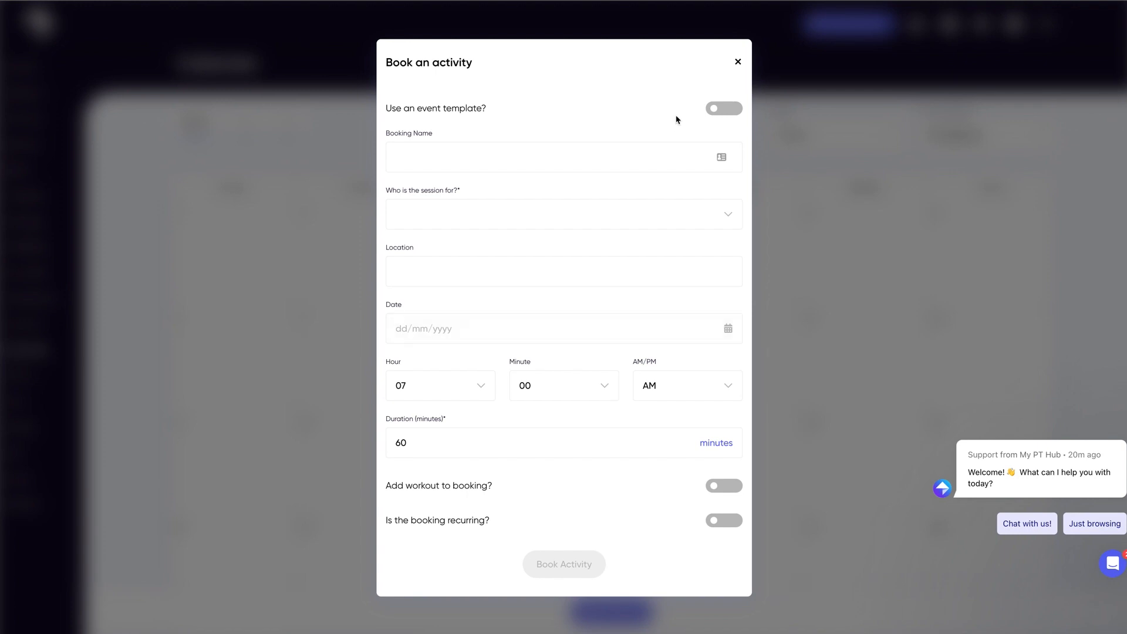
left_click(738, 63)
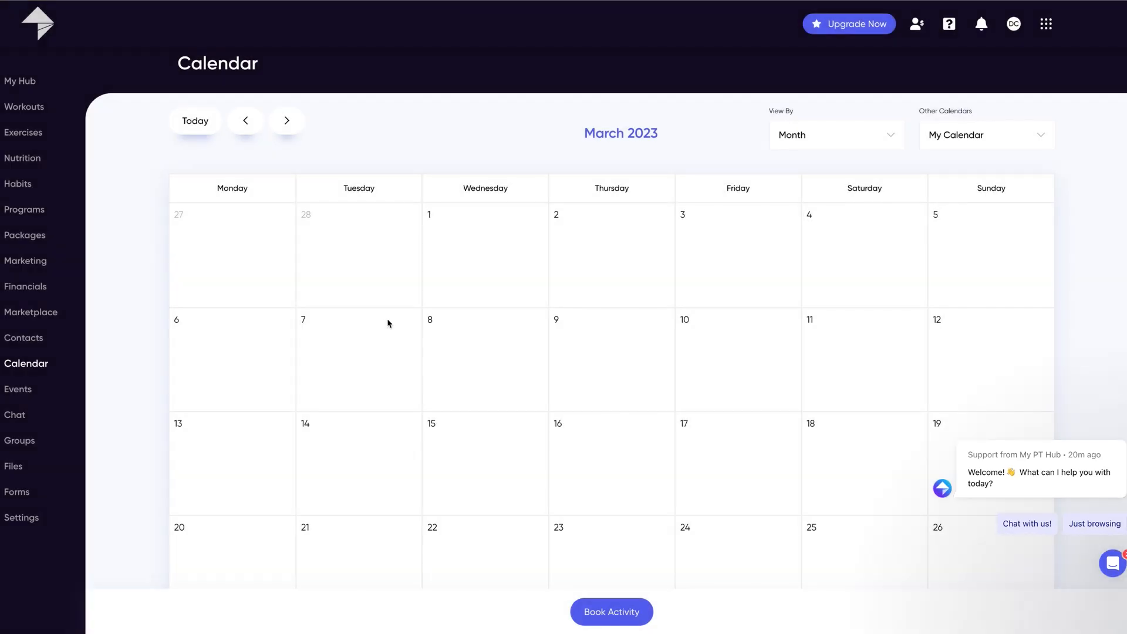
Go to the Events section, look at the Create Event form, and close it without creating an event.
left_click(35, 393)
left_click(613, 624)
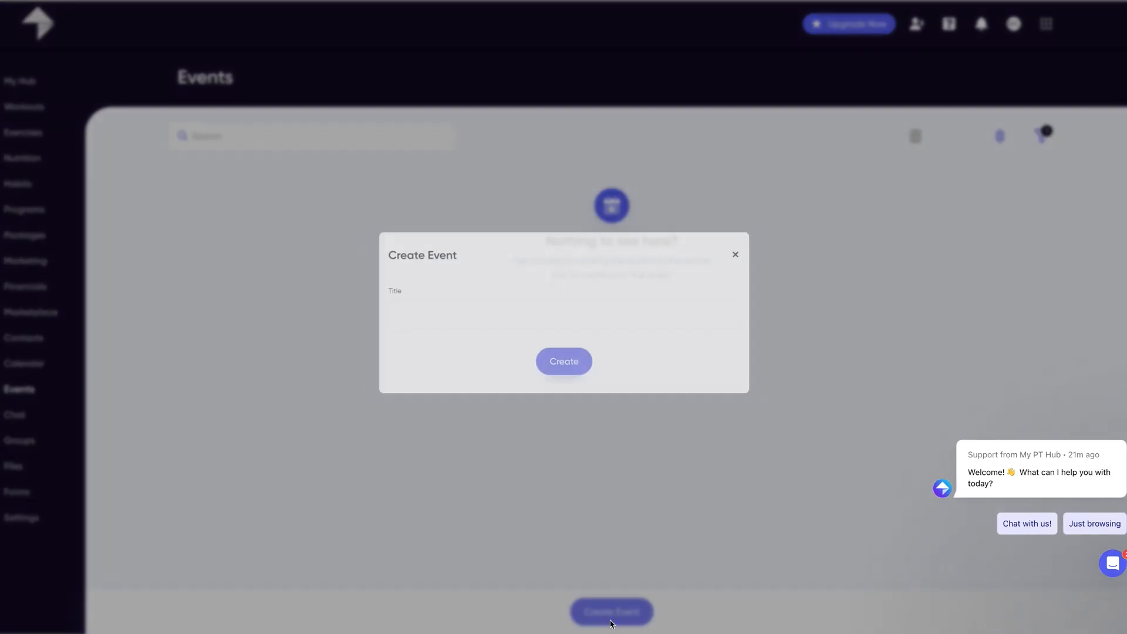
left_click(473, 323)
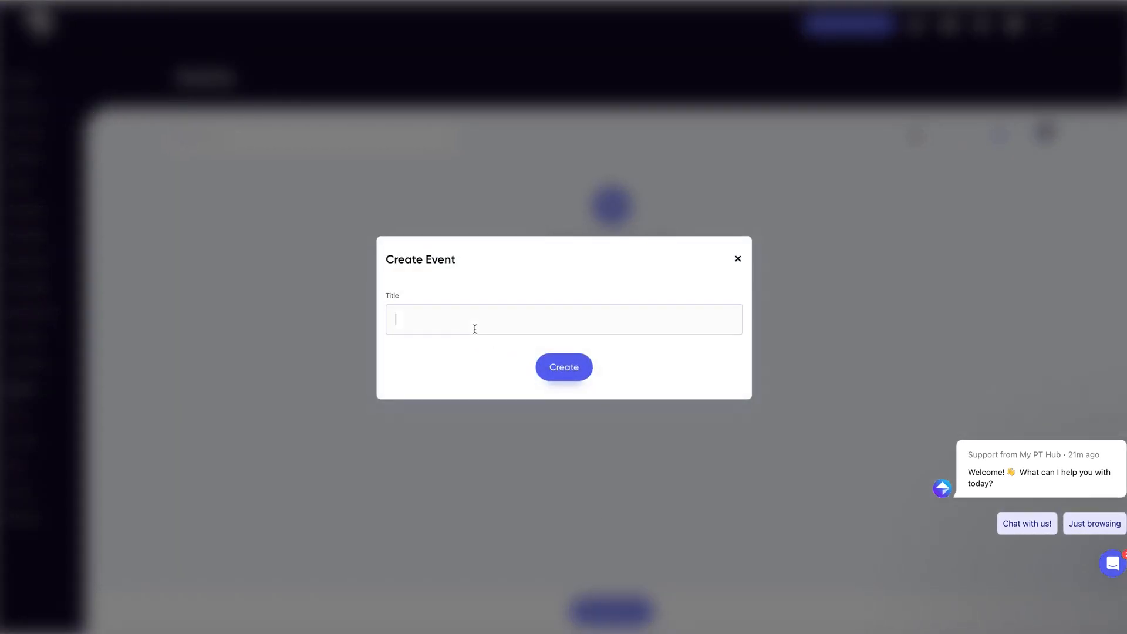
left_click(738, 259)
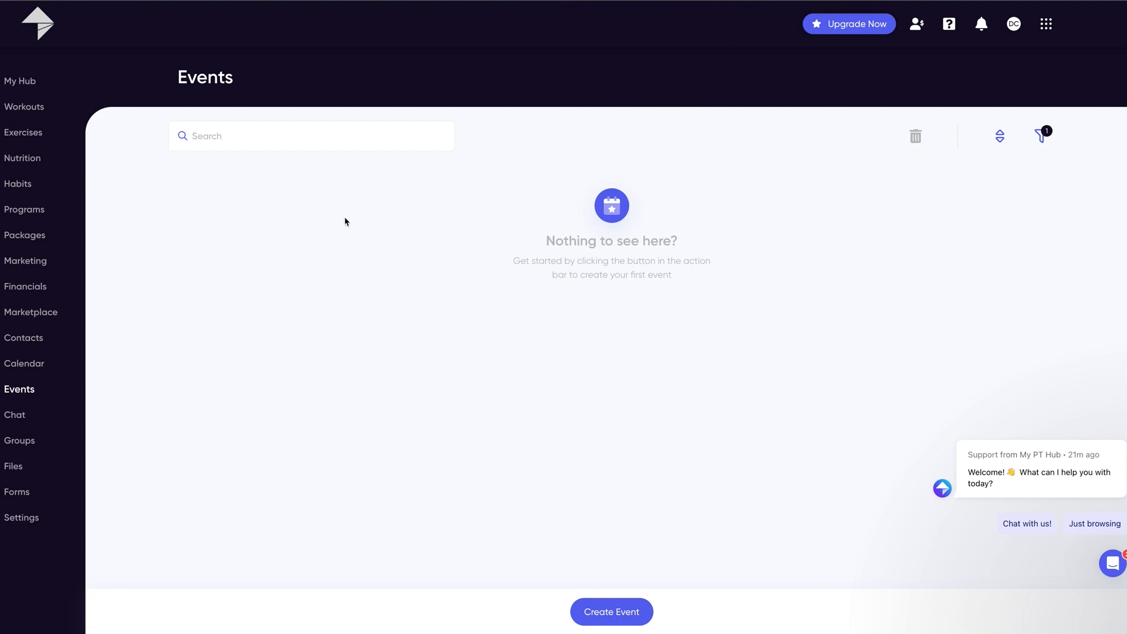
Open the Chat section and read through the message history of the client's conversation.
left_click(17, 416)
left_click(288, 388)
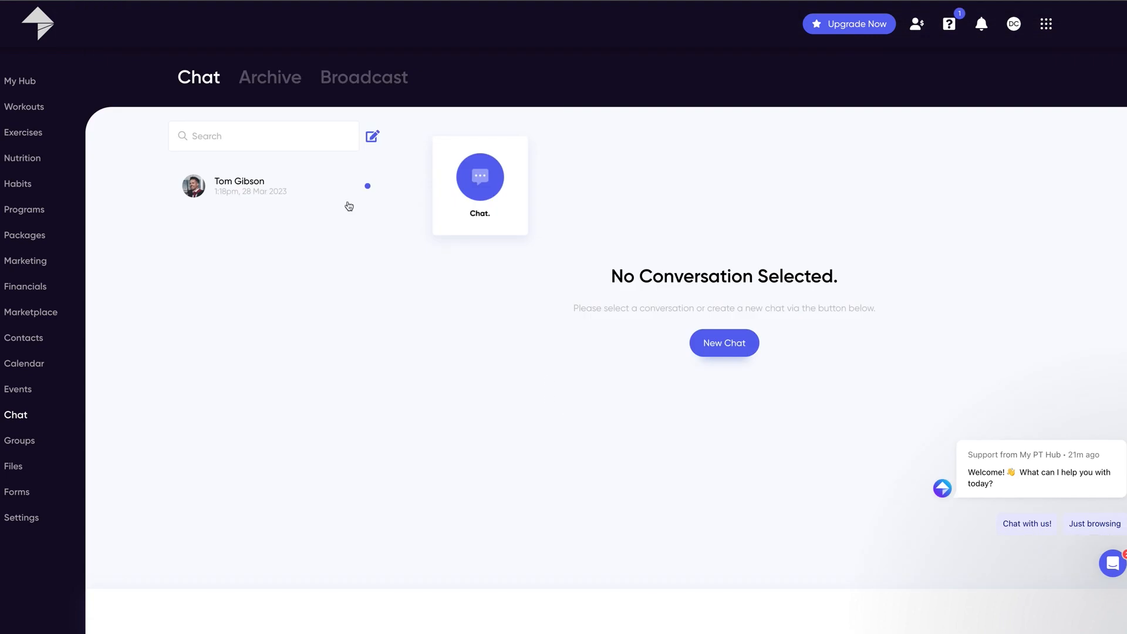
left_click(285, 194)
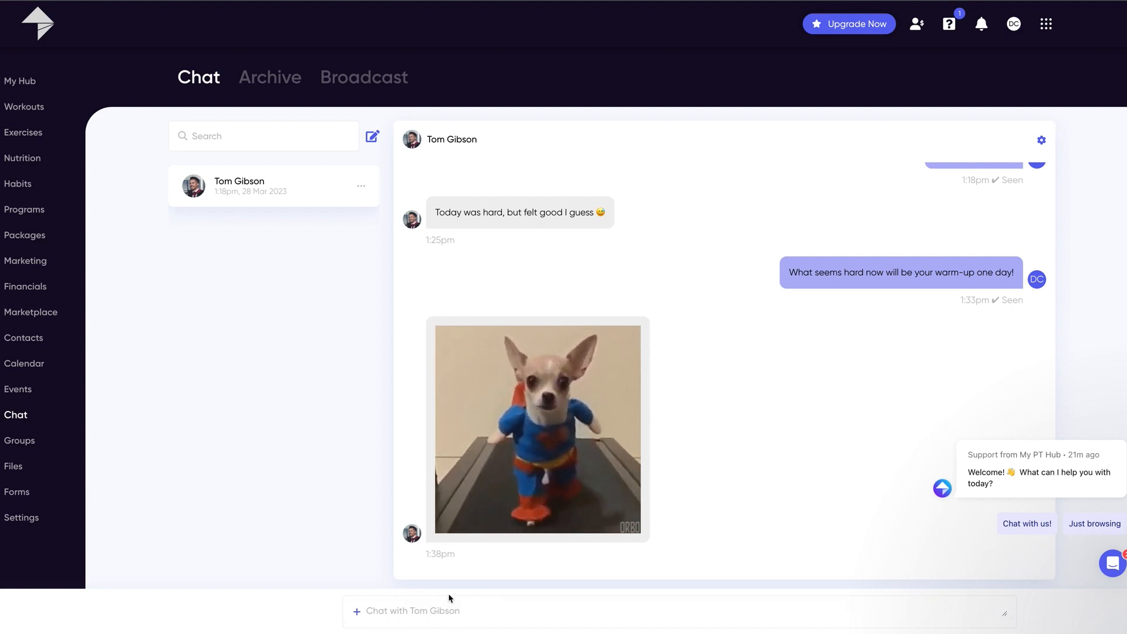
scroll(562, 459, "up", 1)
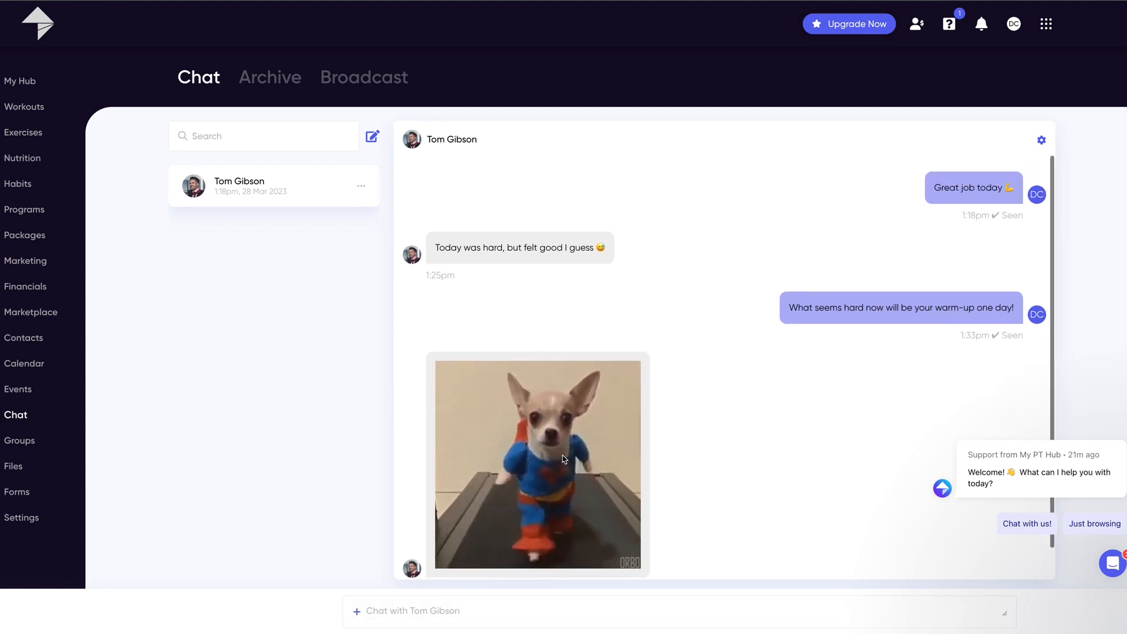
scroll(562, 460, "down", 1)
scroll(601, 471, "up", 1)
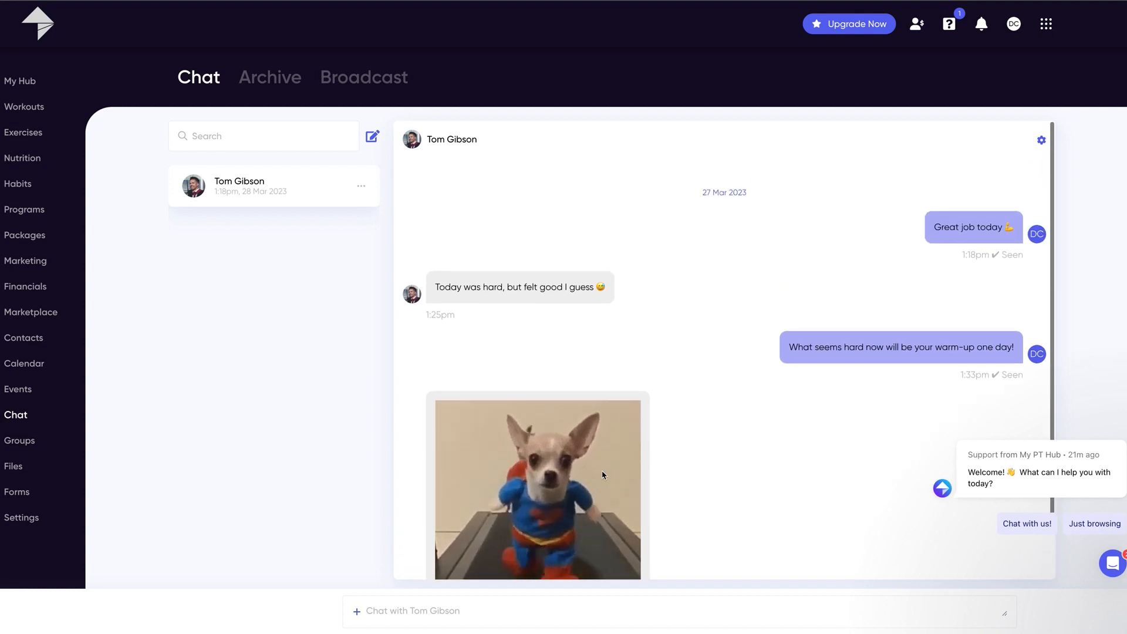
Check the Conversation Info options for the client chat, close them, and return to the latest messages.
left_click(1041, 141)
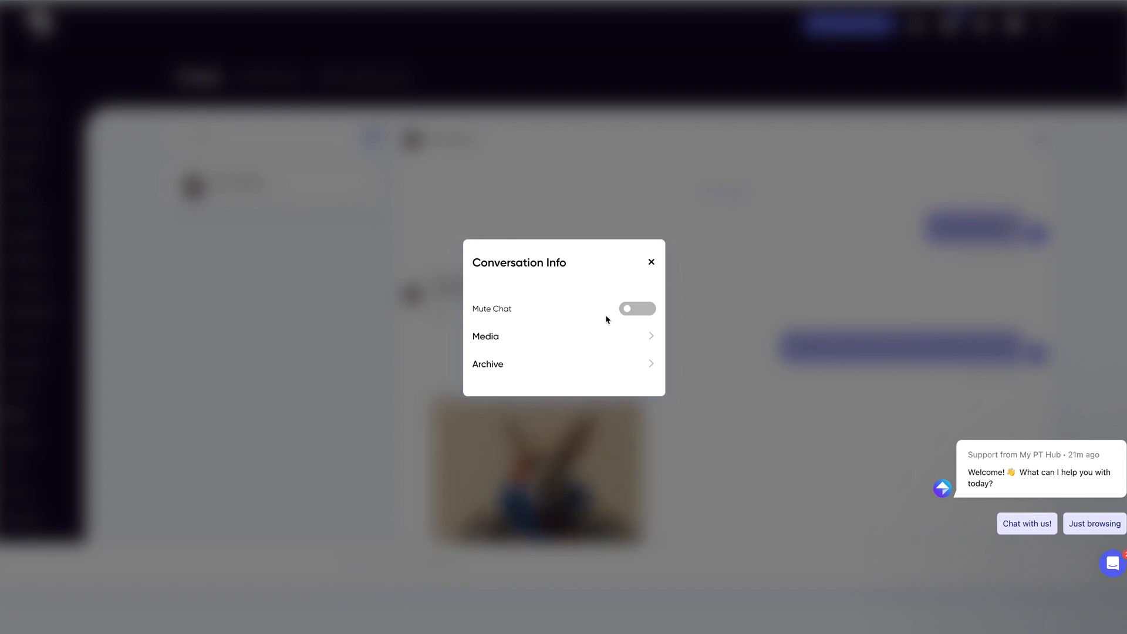
left_click(651, 262)
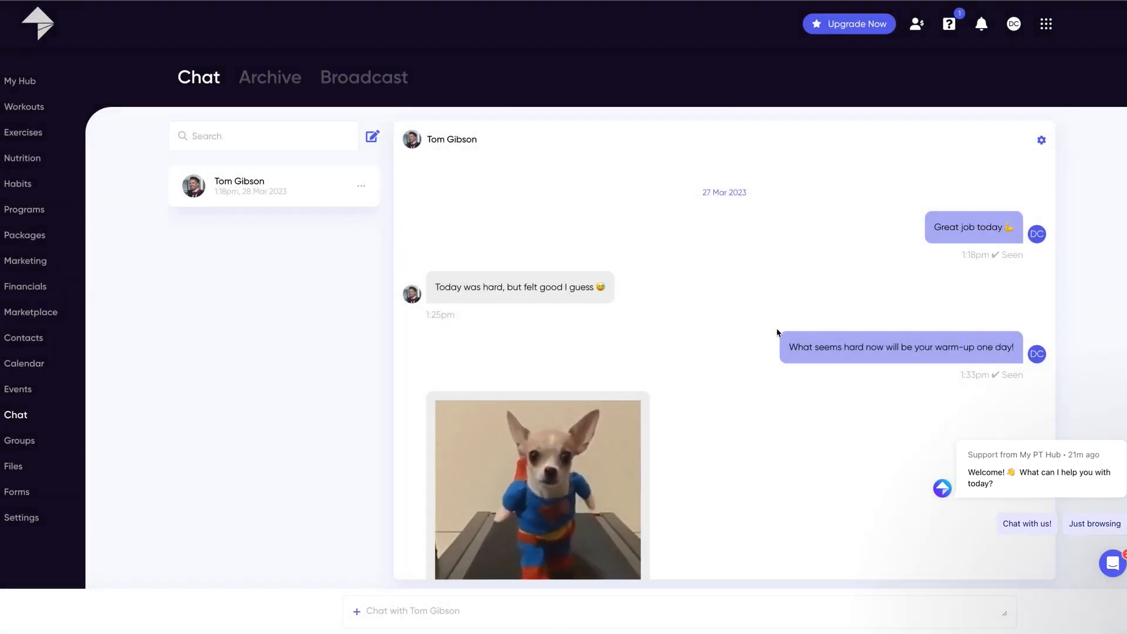
scroll(778, 333, "down", 1)
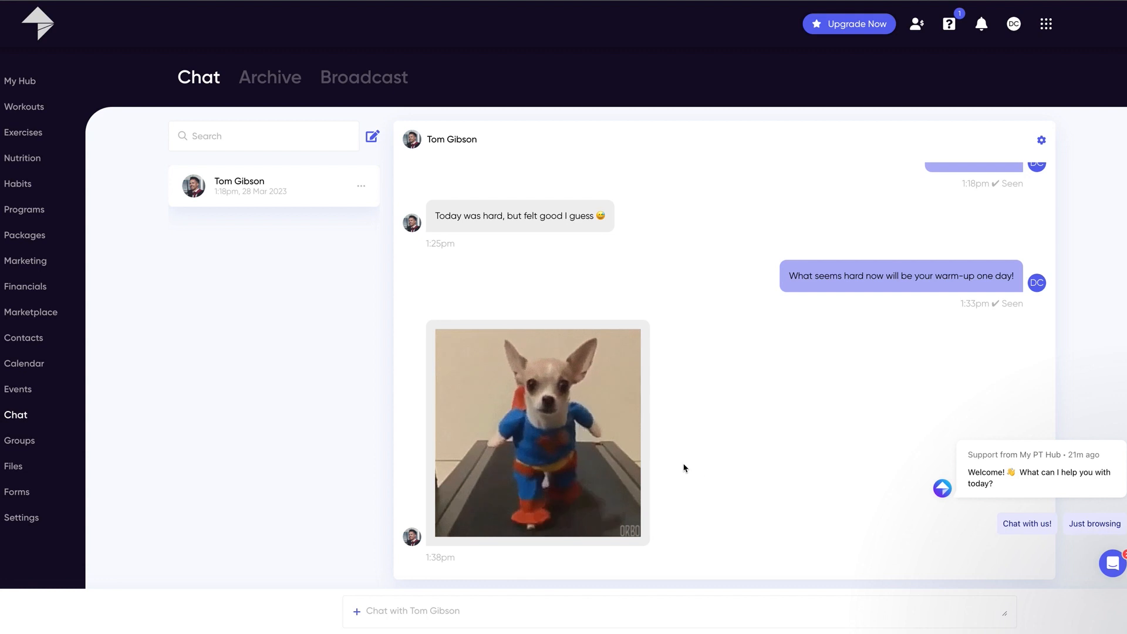
View the Groups section with its group types, followed by the Files section.
left_click(21, 445)
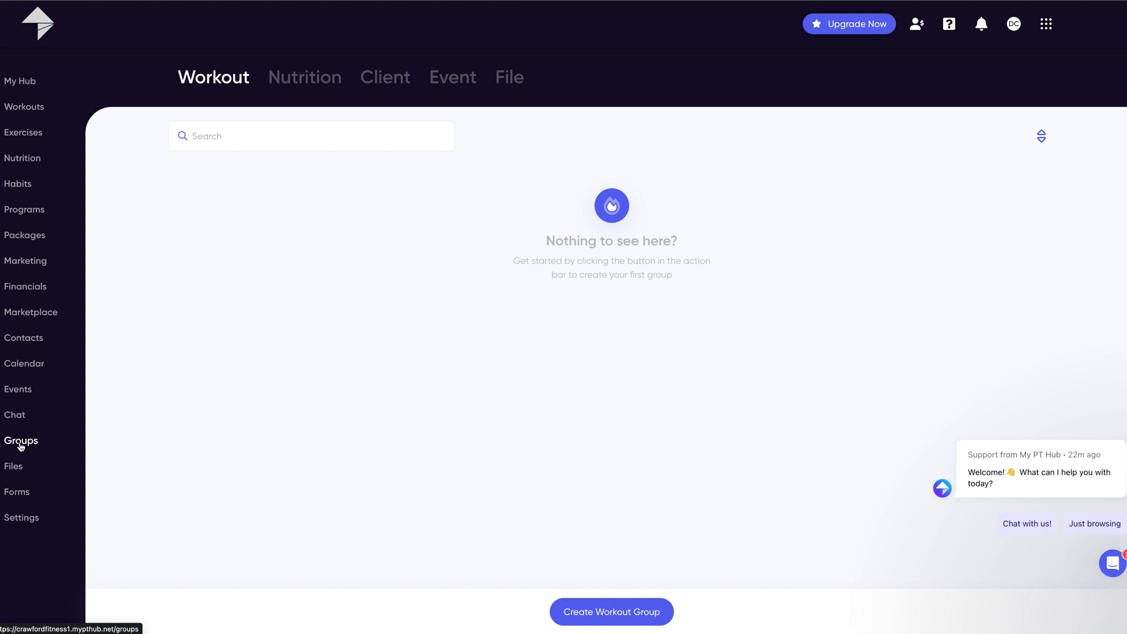
left_click(16, 466)
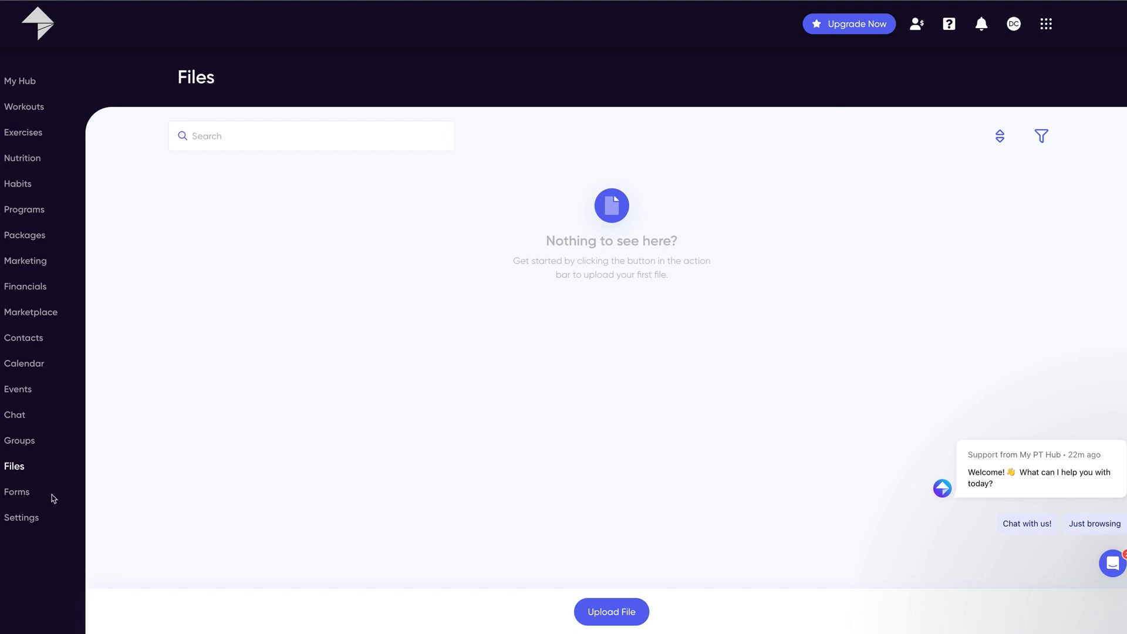
Go to the Forms section, start a new Check In form, view the available question types, and close the list without choosing one.
left_click(25, 498)
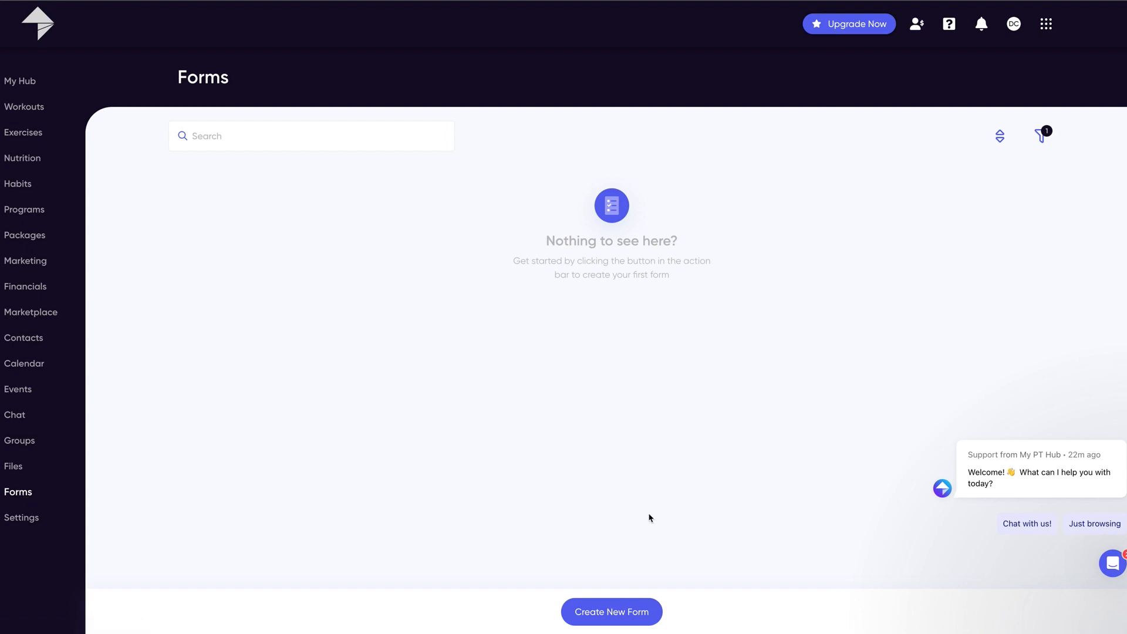
left_click(619, 619)
left_click(469, 324)
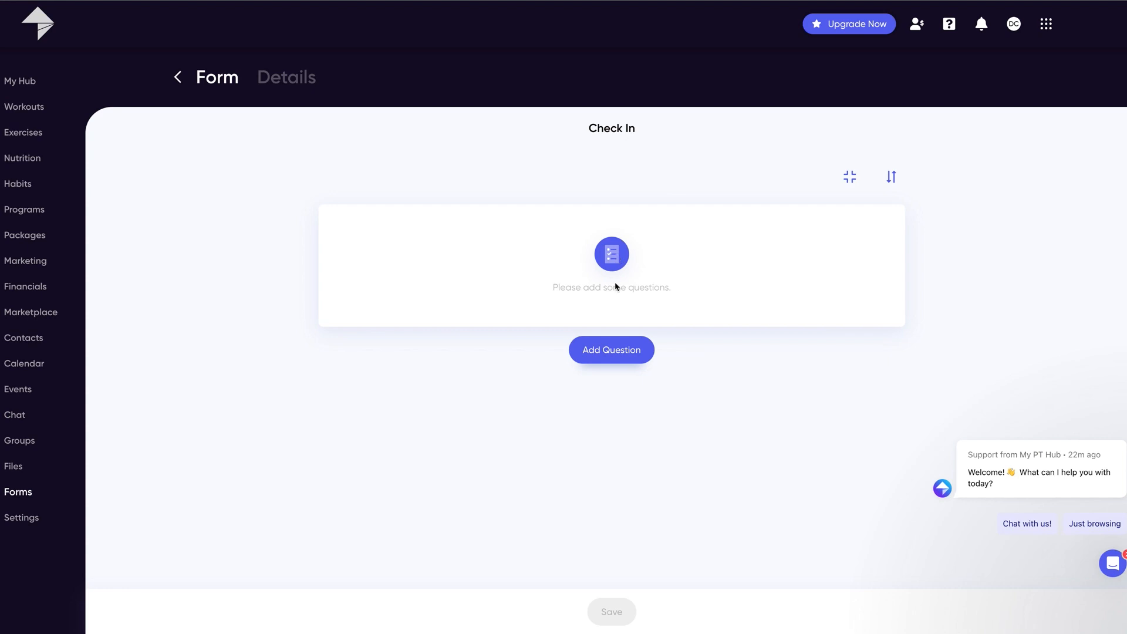
left_click(615, 347)
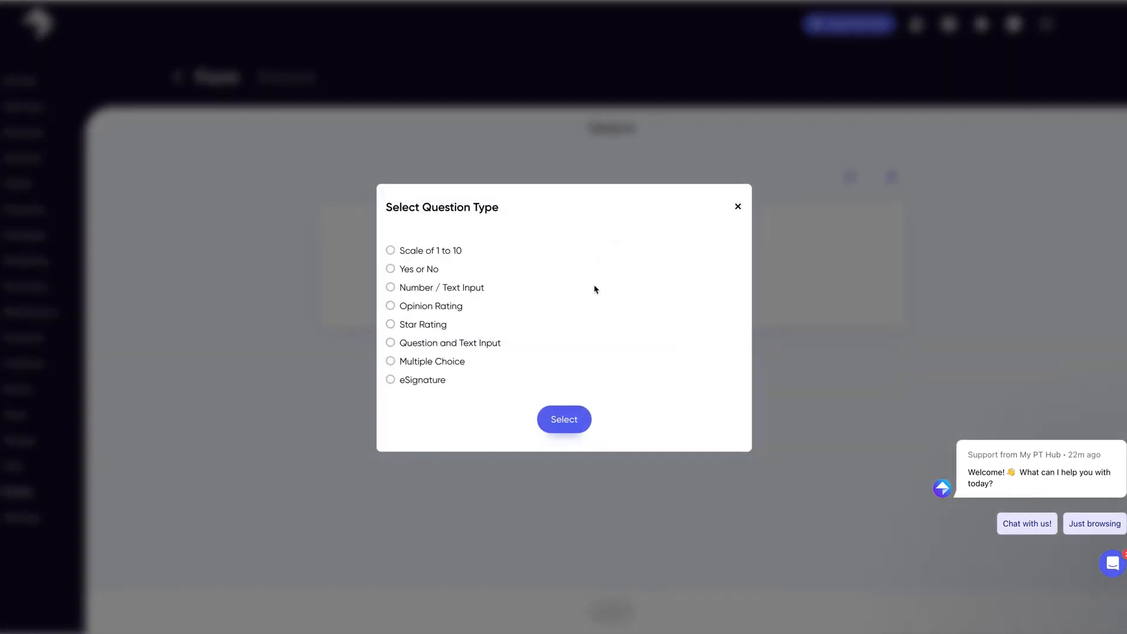
left_click(739, 213)
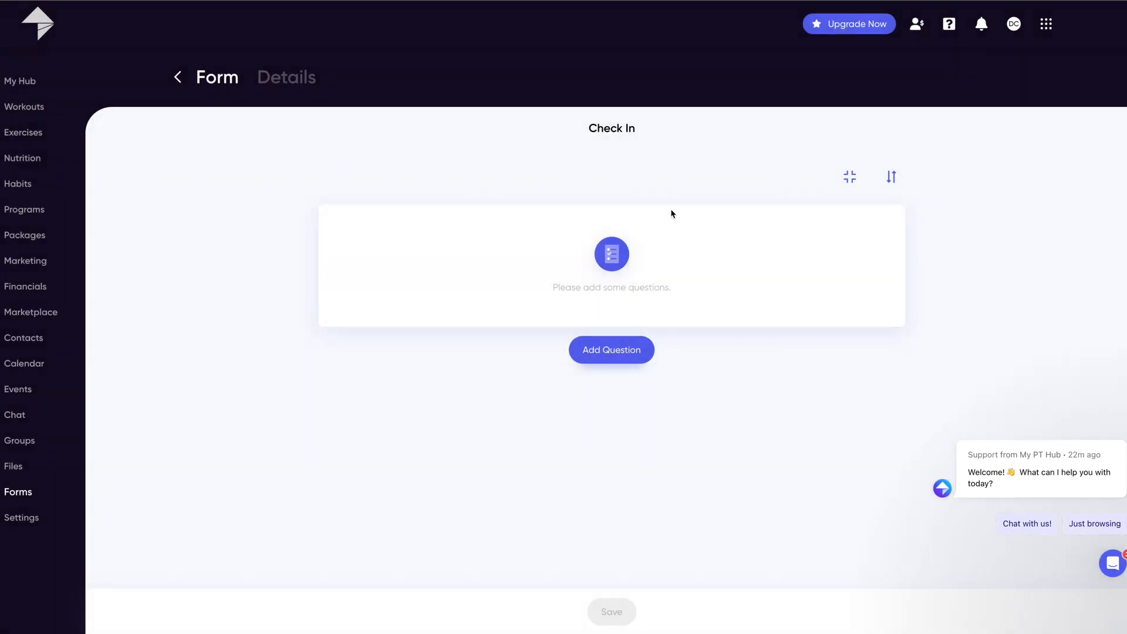
View the general account details in Settings, and return to the My Hub dashboard.
left_click(21, 517)
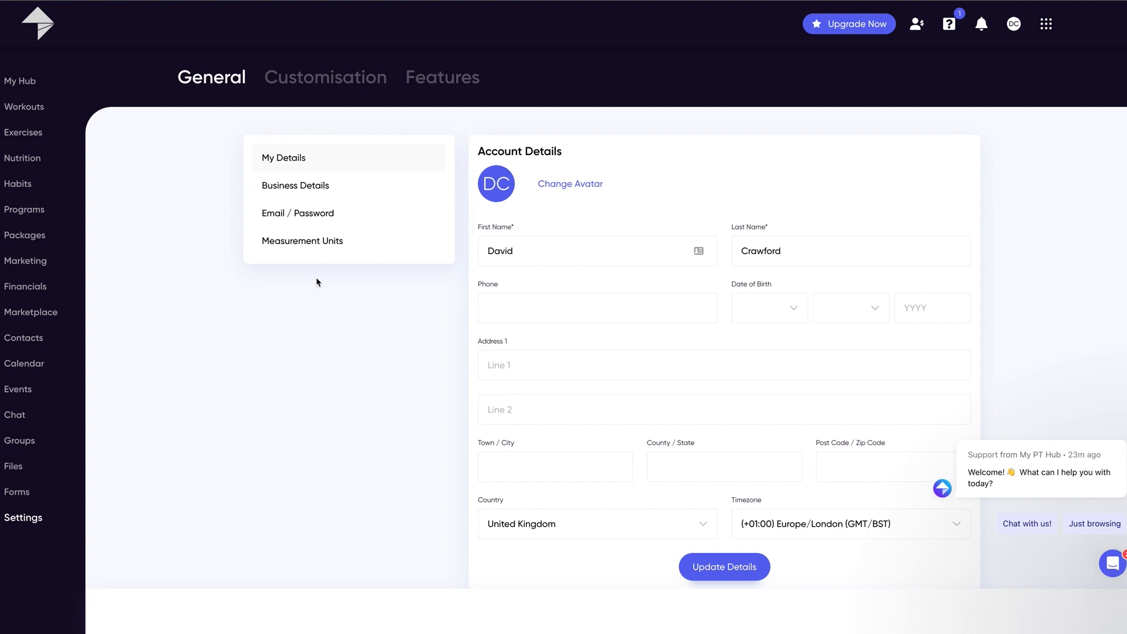
left_click(21, 81)
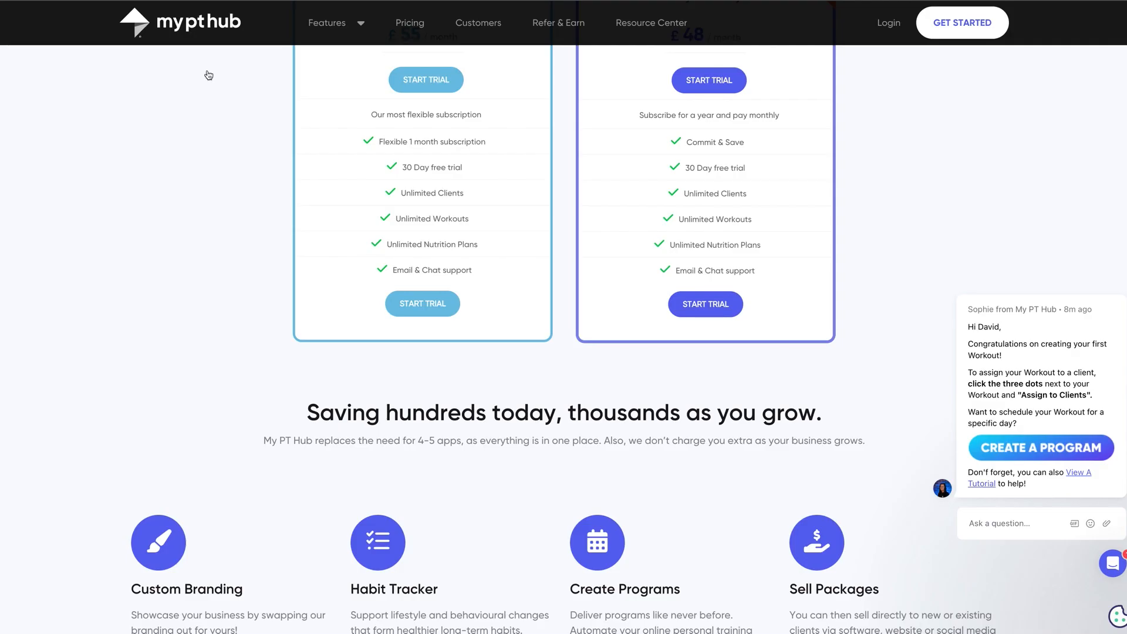
Switch to the My PT Hub website's pricing page and review the Monthly and Annual plans.
scroll(554, 311, "up", 2)
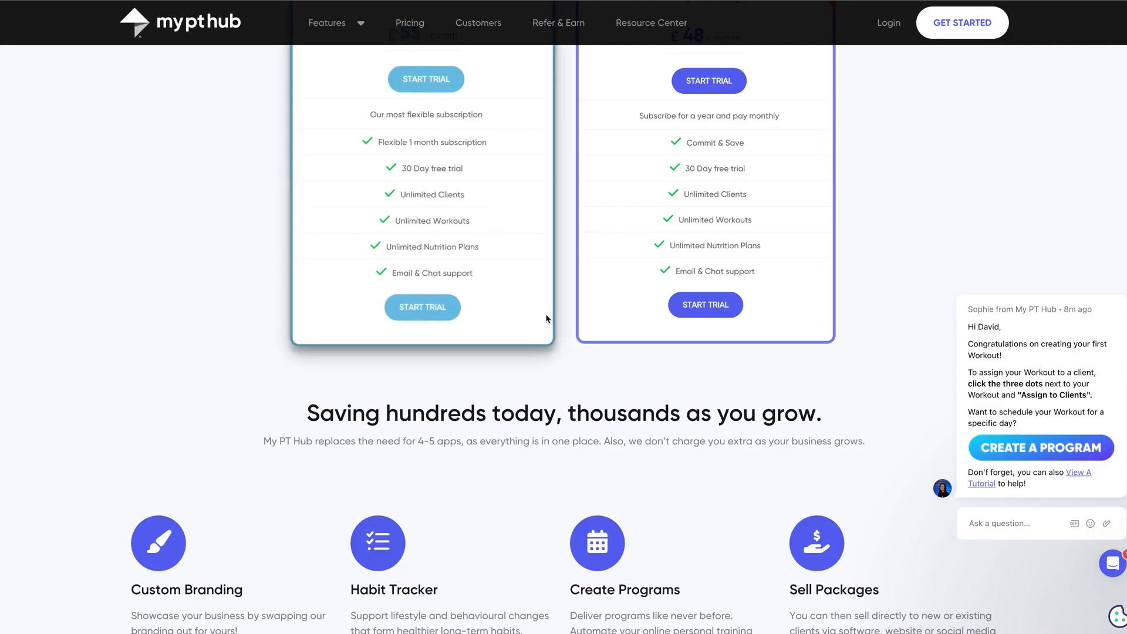
scroll(566, 301, "down", 5)
scroll(568, 300, "up", 10)
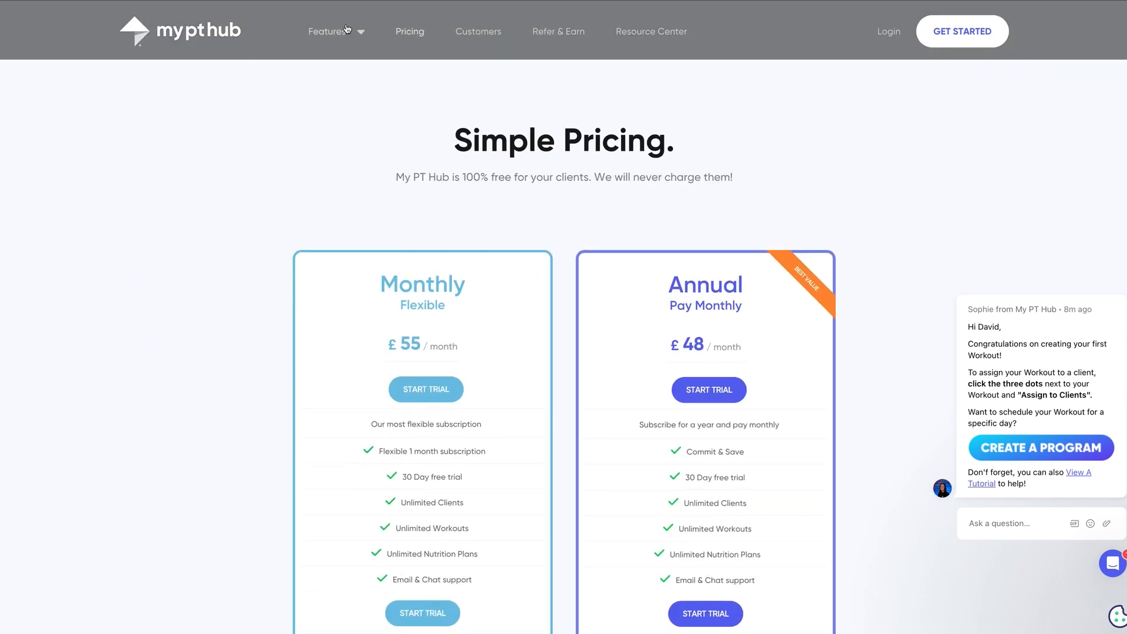
Browse the website's features overview and open the Integration Features page.
left_click(343, 36)
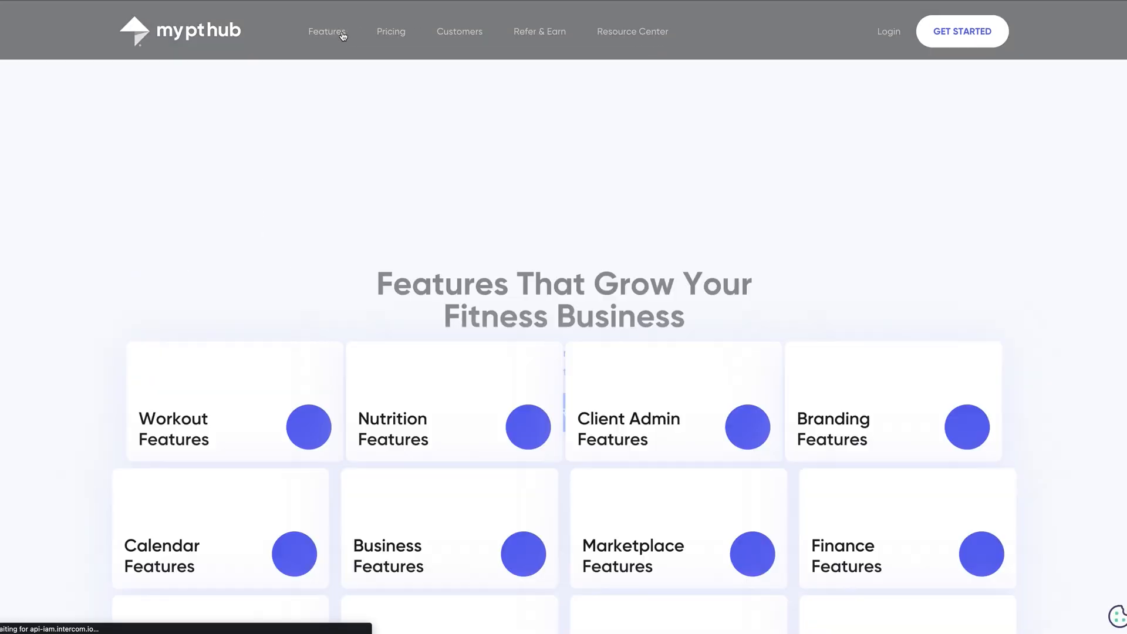
scroll(752, 269, "down", 3)
scroll(753, 269, "down", 2)
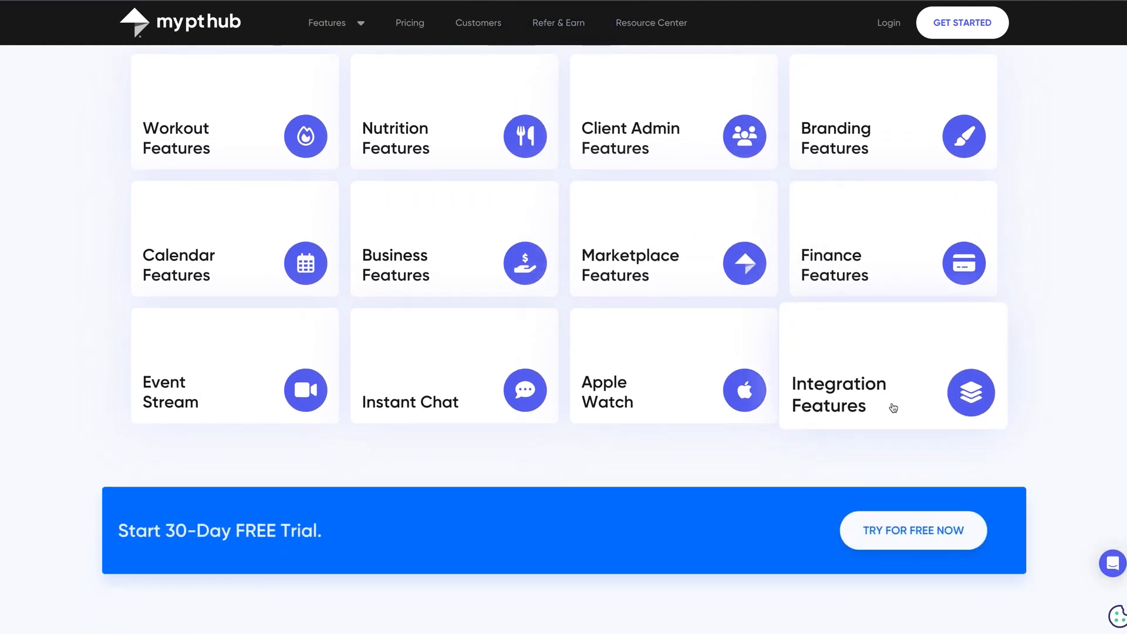
left_click(862, 389)
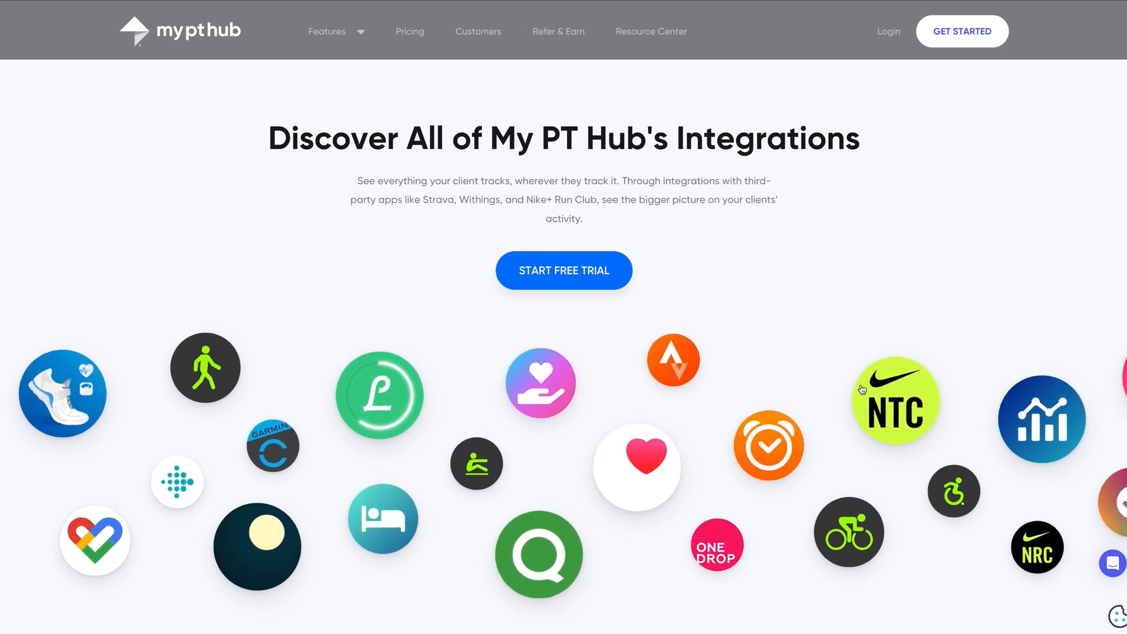
Examine the supported third-party app integrations and the list of client health data that can be tracked.
scroll(965, 407, "down", 4)
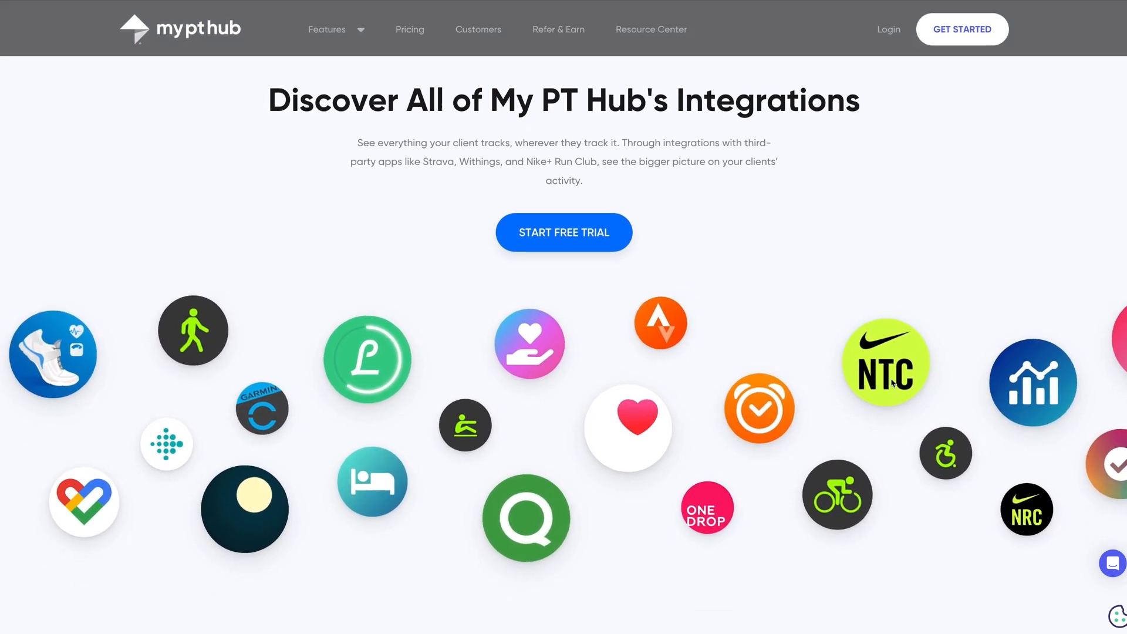
scroll(965, 407, "down", 5)
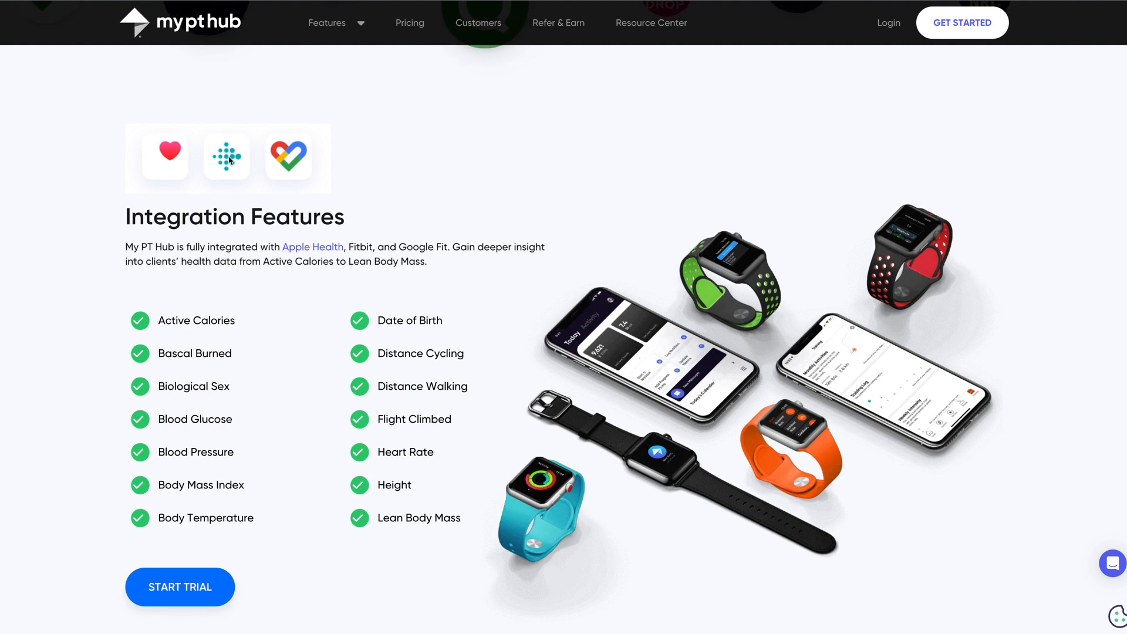
scroll(228, 167, "up", 5)
scroll(552, 257, "up", 1)
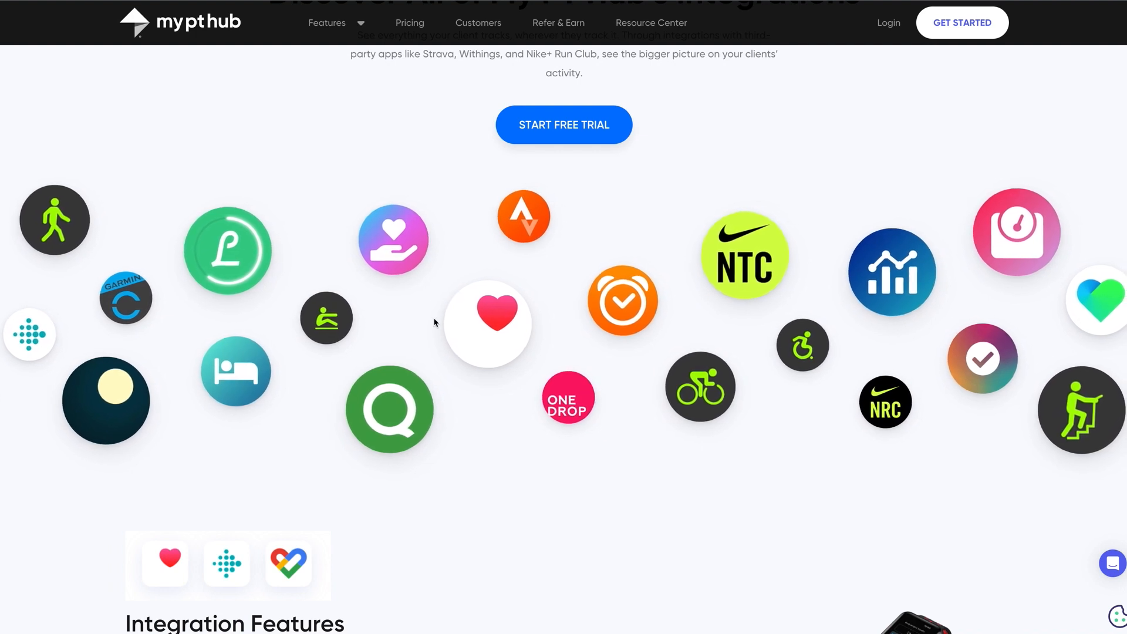
scroll(448, 315, "up", 1)
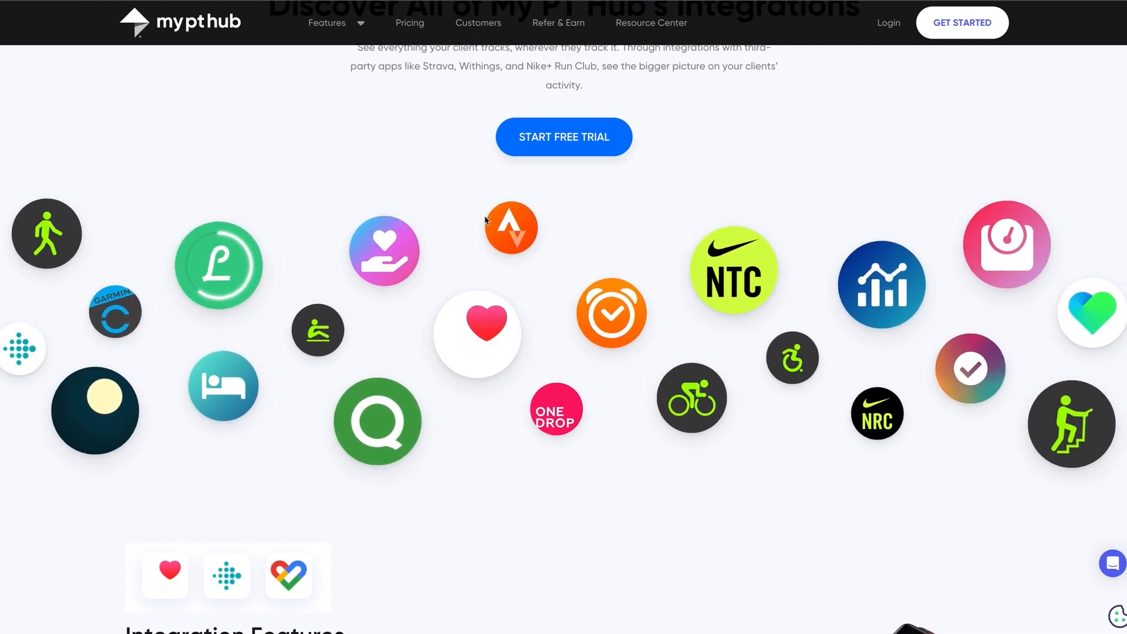
scroll(485, 218, "up", 1)
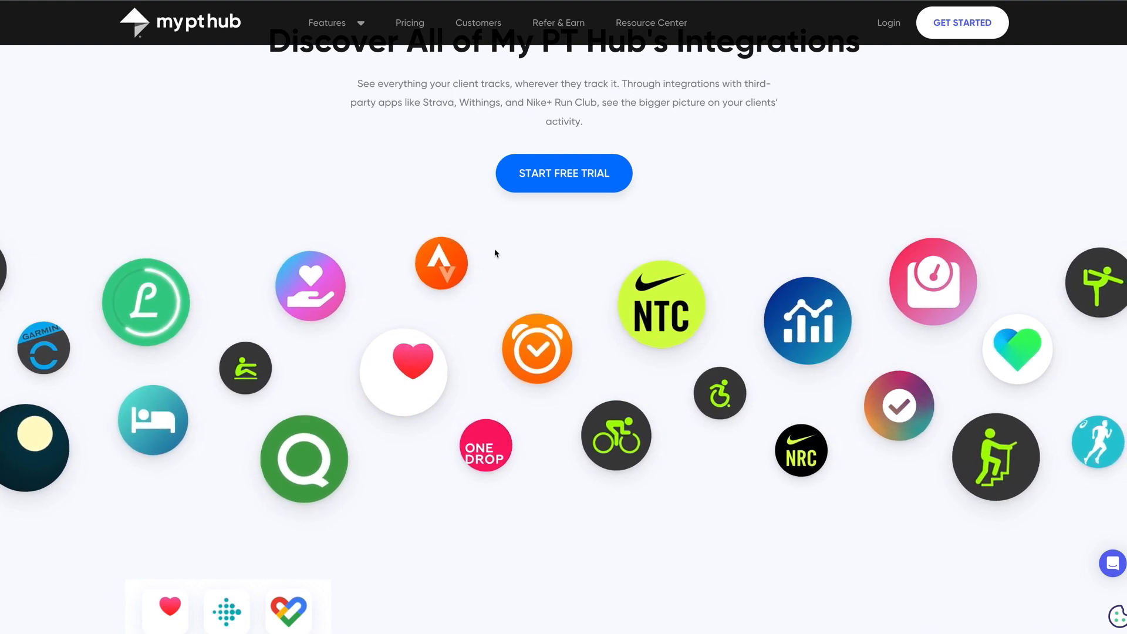
scroll(485, 221, "up", 1)
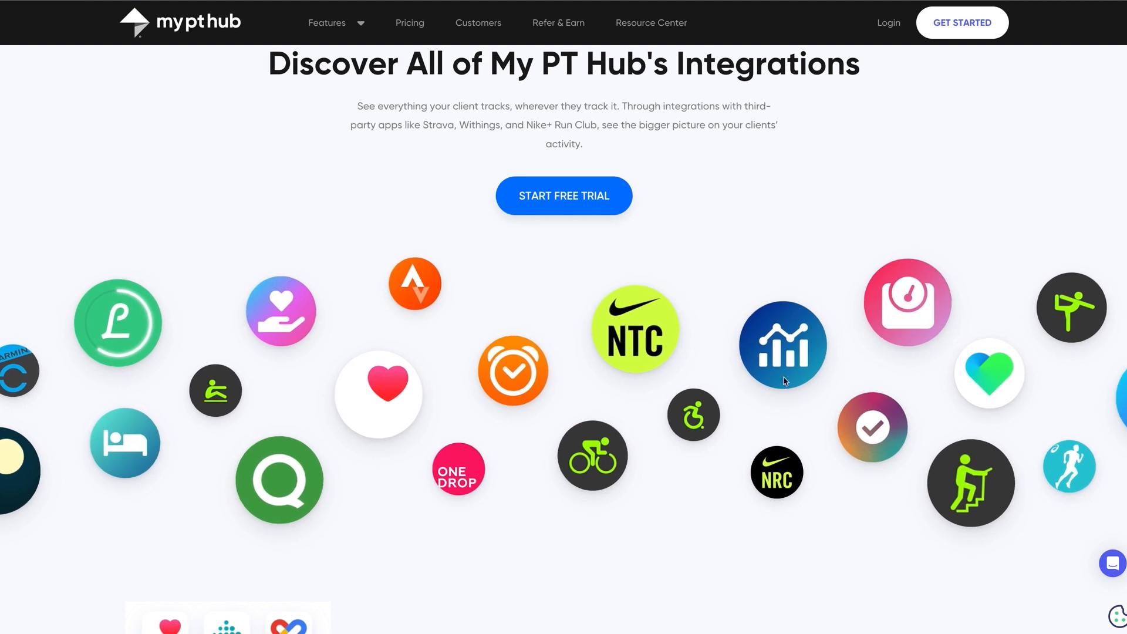
scroll(663, 486, "down", 1)
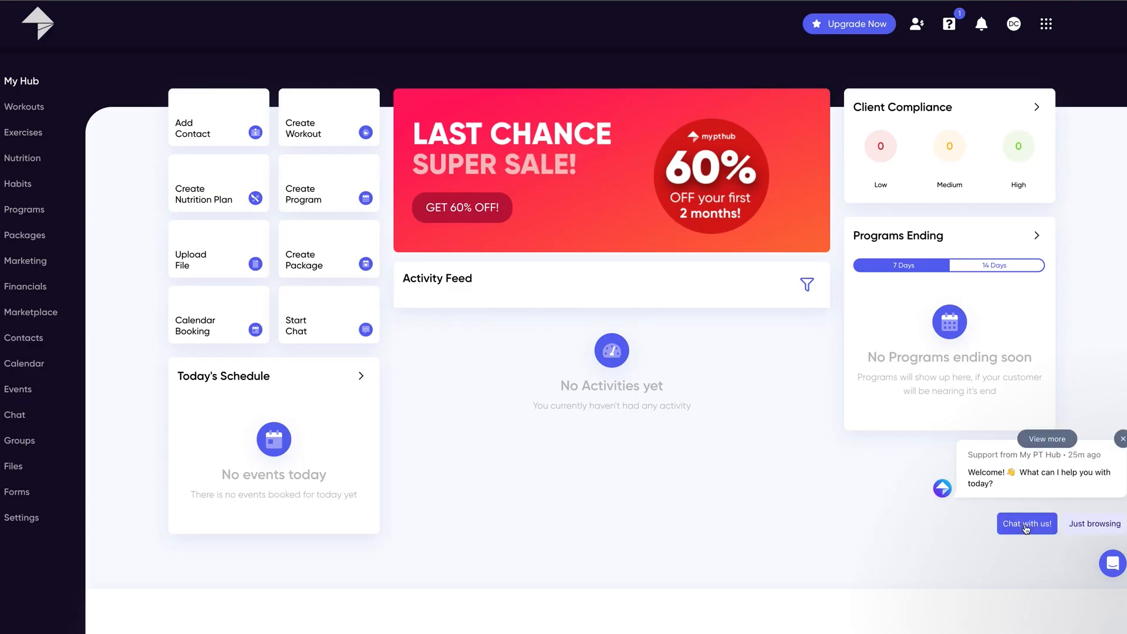
Start a support chat from the My Hub dashboard, open the page's getting-started help, and close the chat window.
left_click(1026, 530)
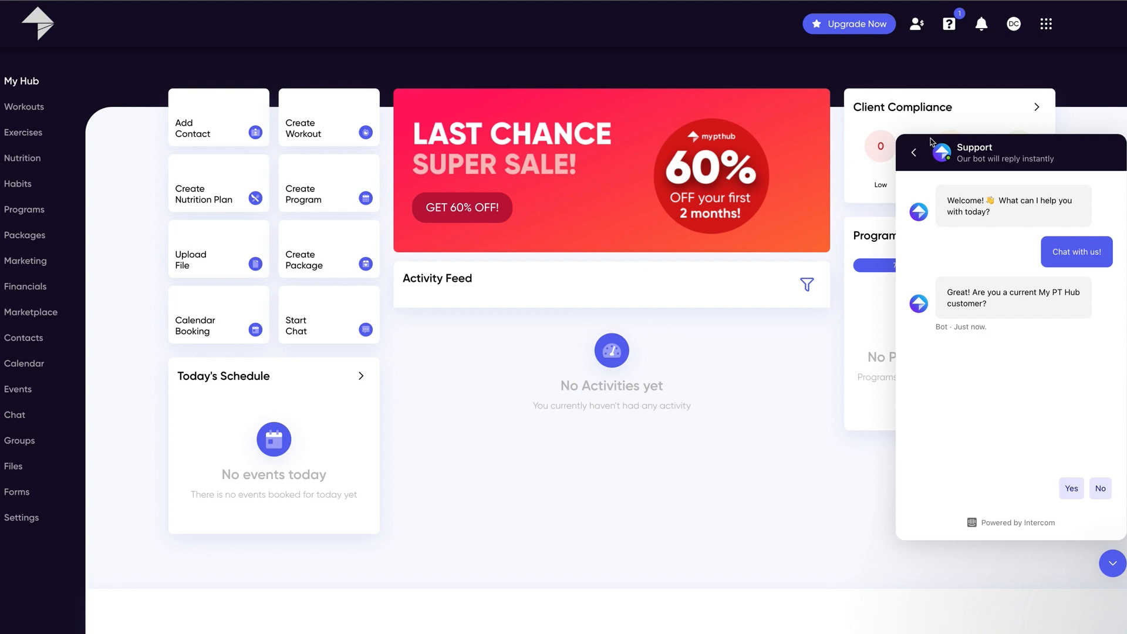
left_click(950, 26)
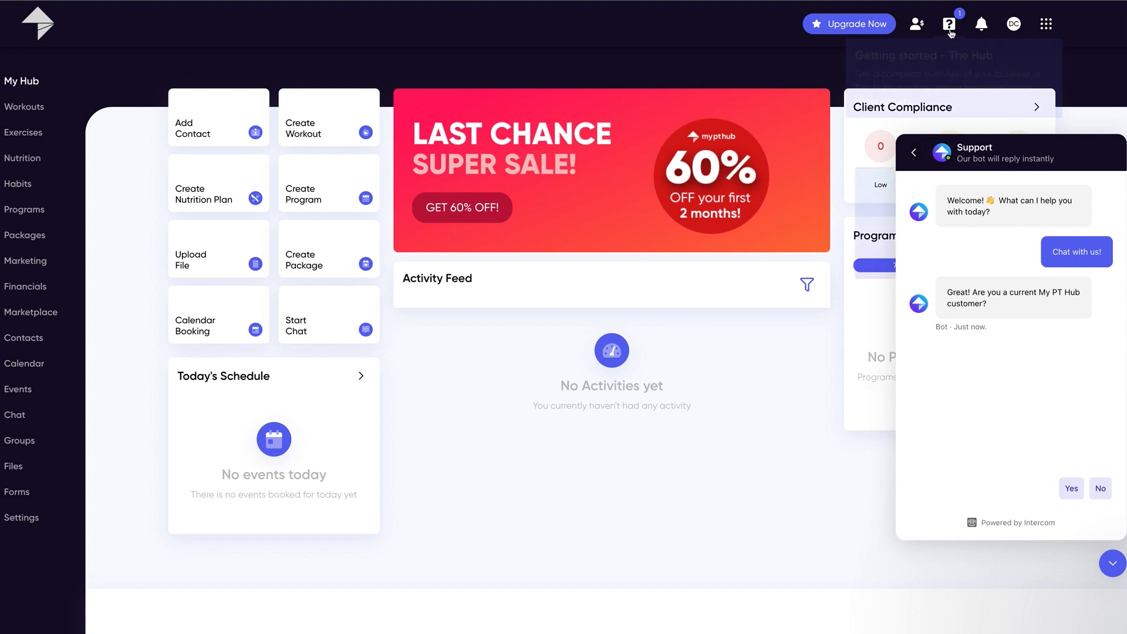
left_click(1112, 565)
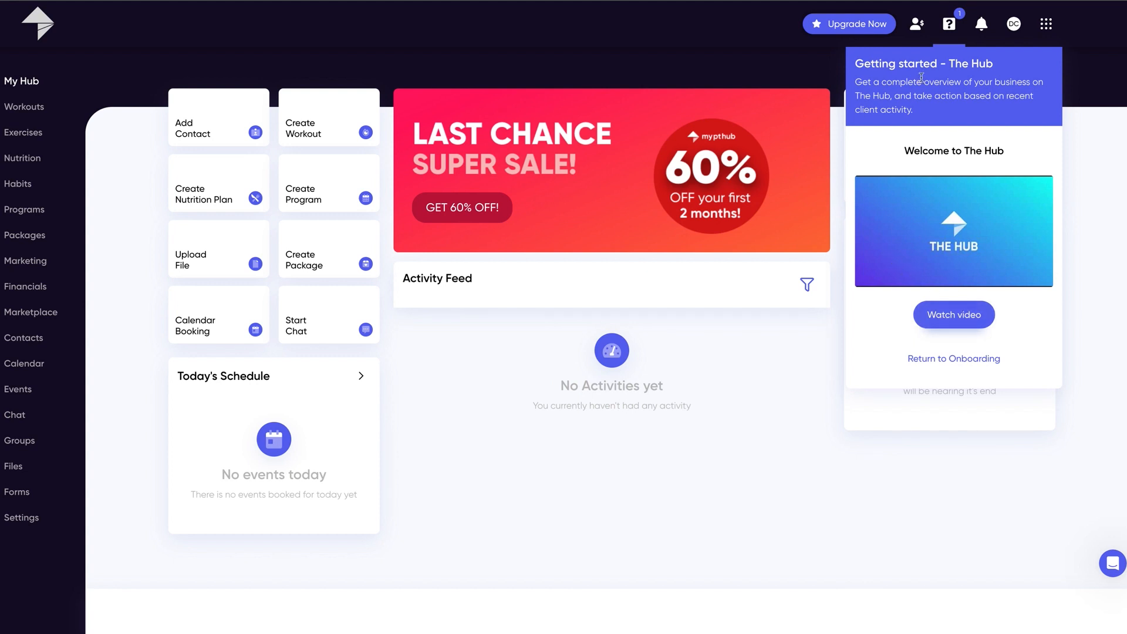
View the grid of section shortcuts on the dashboard, and go back to the getting-started help.
left_click(1045, 25)
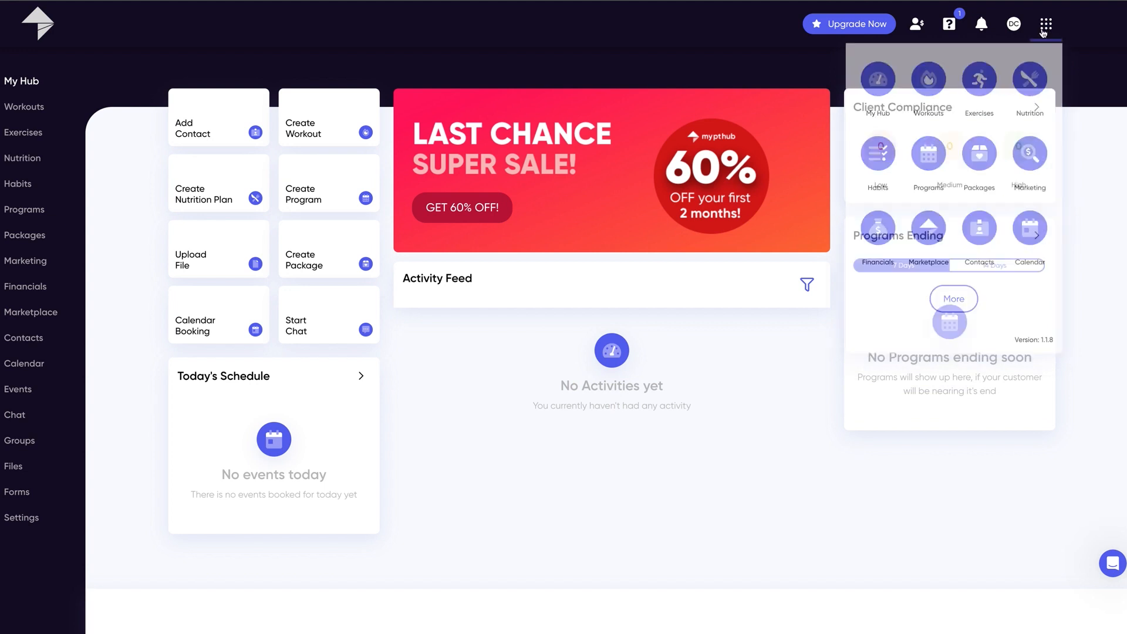
left_click(951, 25)
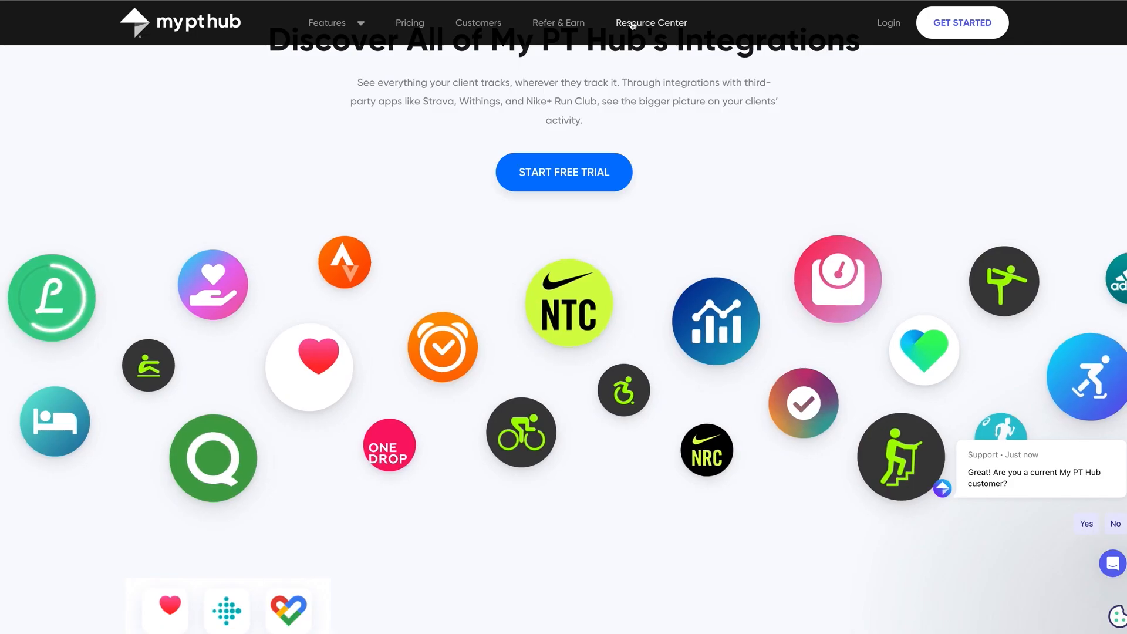
Go to the website's Resource Center and browse the featured resources and the full list with its categories and types.
left_click(631, 27)
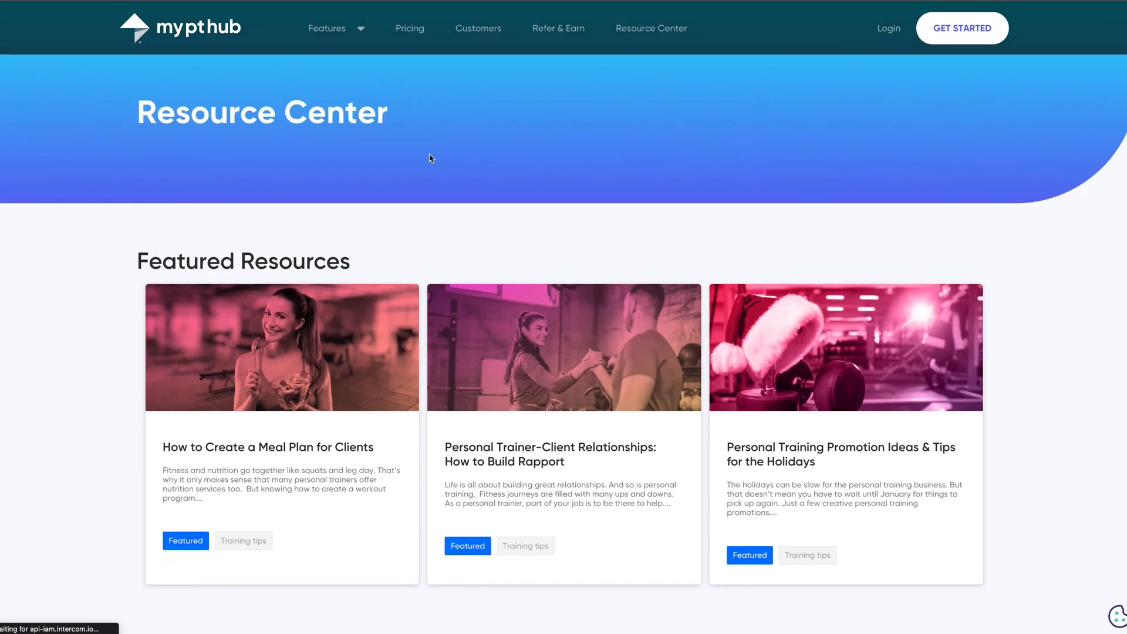
scroll(433, 159, "down", 4)
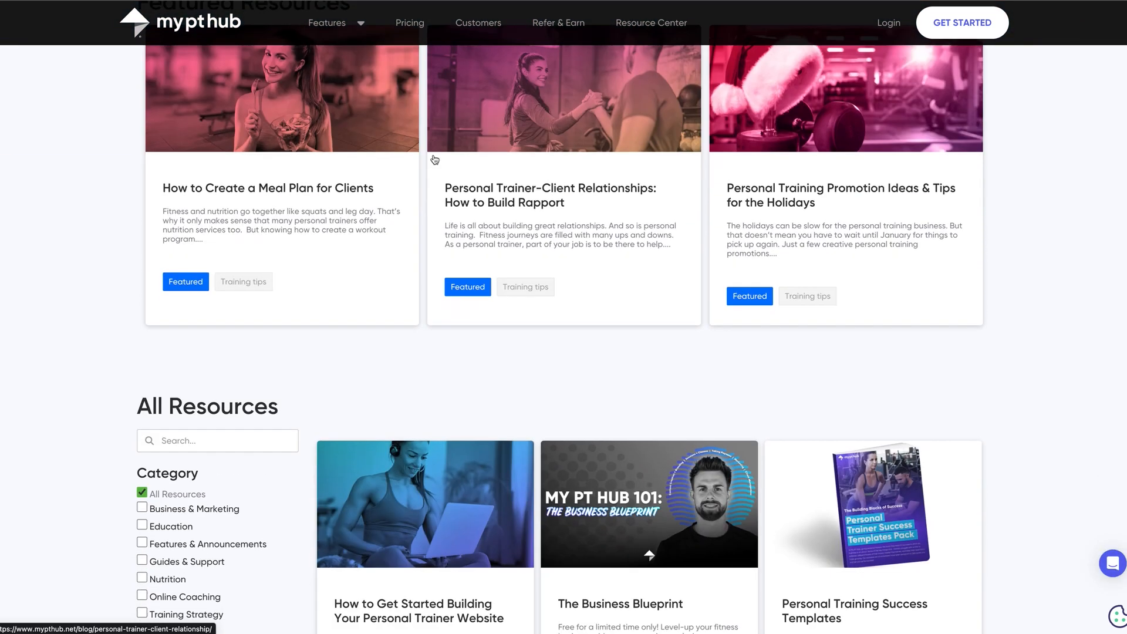
scroll(434, 160, "down", 5)
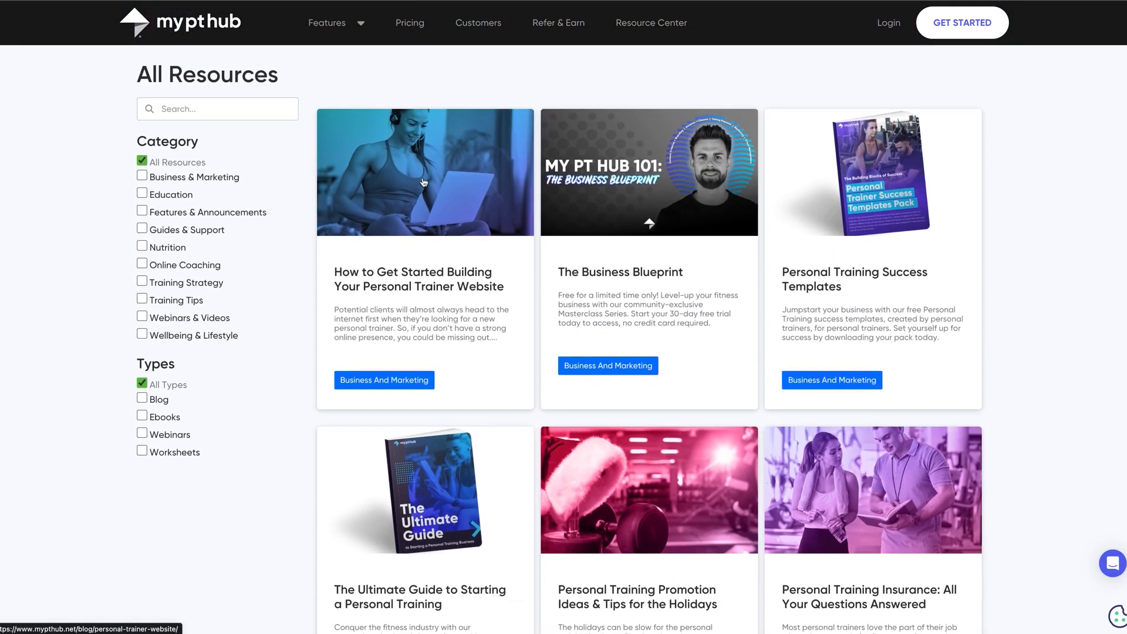